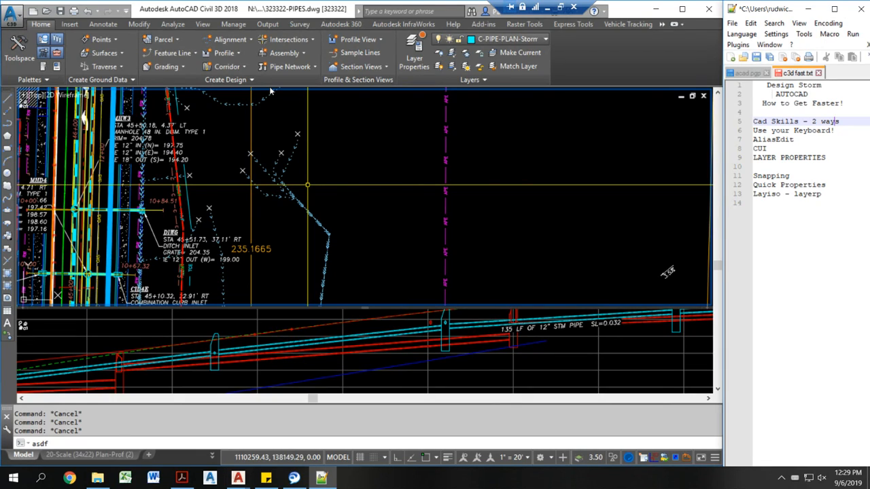
Clear the leftover asdf text from the drawing's command line.
left_click(784, 130)
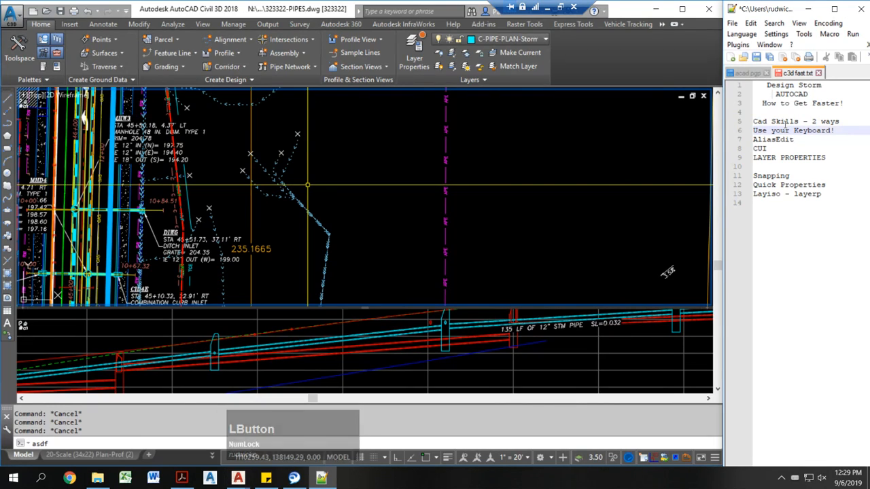
left_click(611, 159)
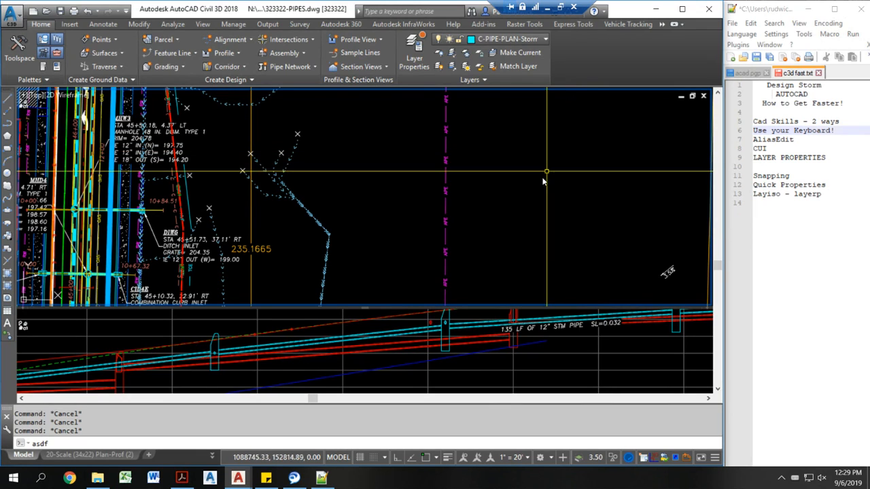
mouse_move(532, 184)
middle_mouse_down()
mouse_move(522, 195)
mouse_move(587, 165)
mouse_move(516, 190)
middle_mouse_up()
key("Escape")
key("Escape")
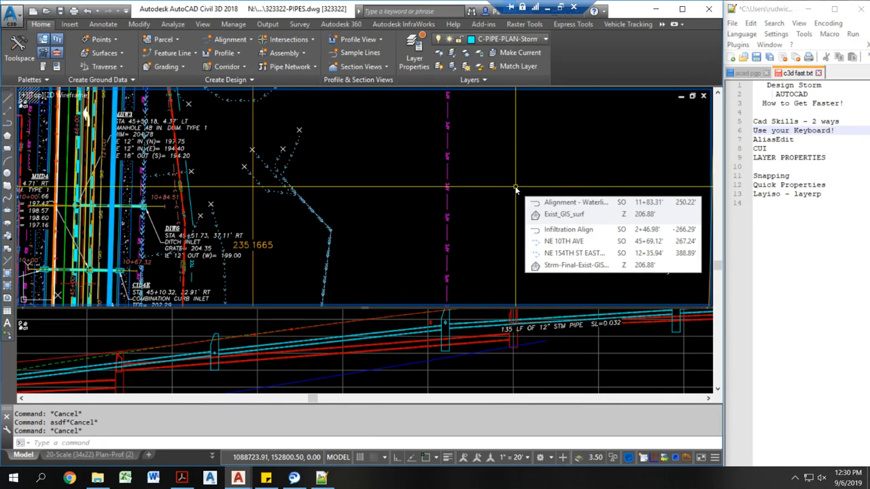
Draw a single-segment polyline with PLINE in the empty area just east of the dashed magenta line in the plan view.
type("p")
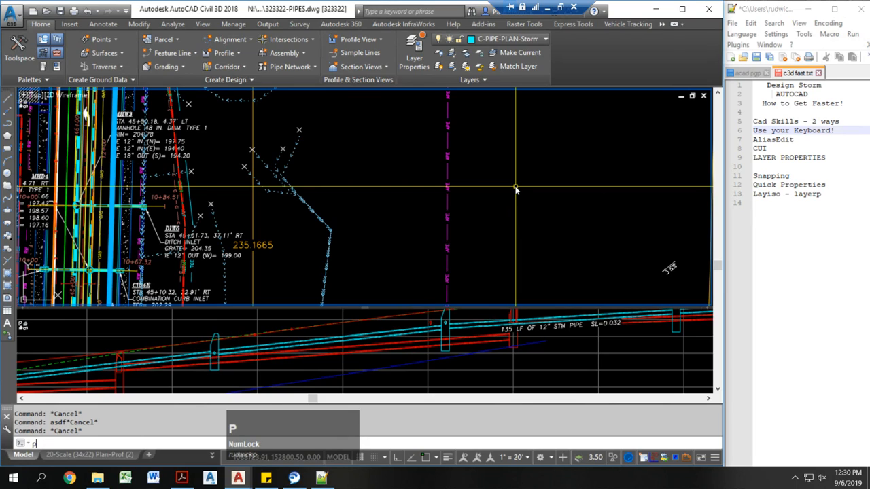
type("line")
key("Return")
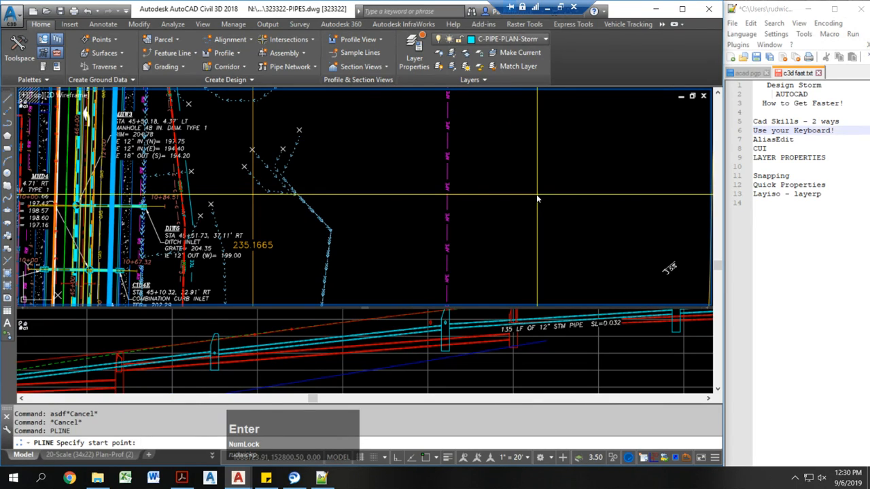
left_click(459, 169)
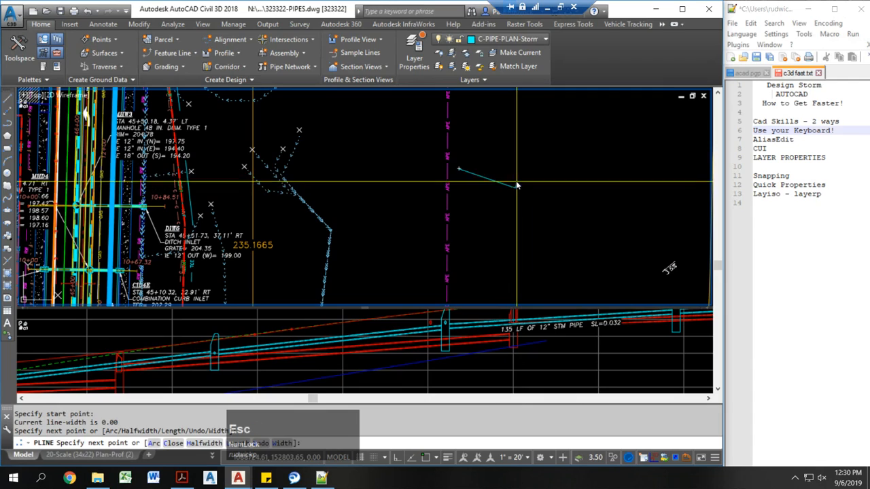
key("Escape")
Draw a second single-segment polyline with the PL alias, crossing the first one diagonally.
type("pl")
key("Return")
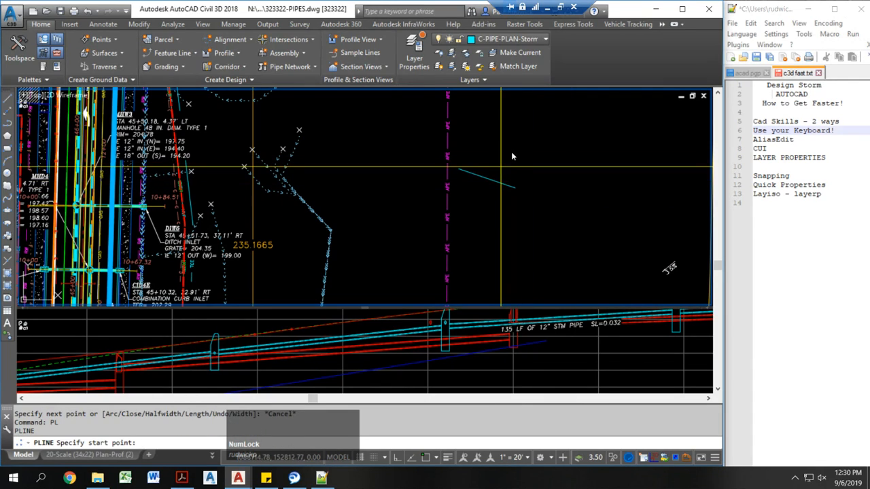
left_click(512, 152)
left_click(485, 199)
key("Escape")
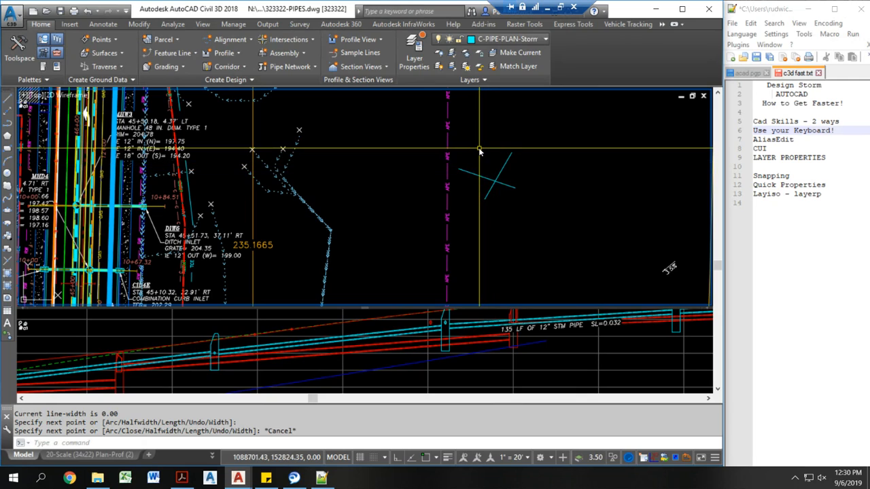
Draw a two-segment polyline with the custom Q alias above the crossed lines, running horizontally and then steeply down.
type("q")
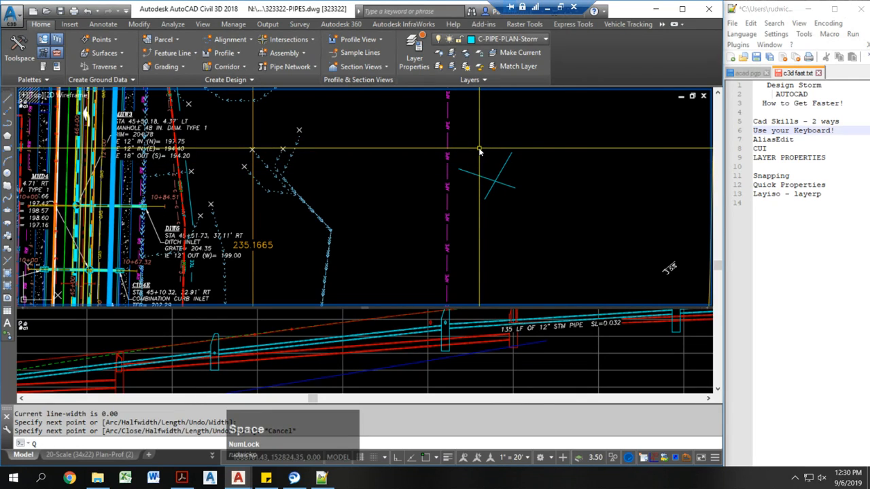
key("space")
left_click(518, 139)
left_click(542, 140)
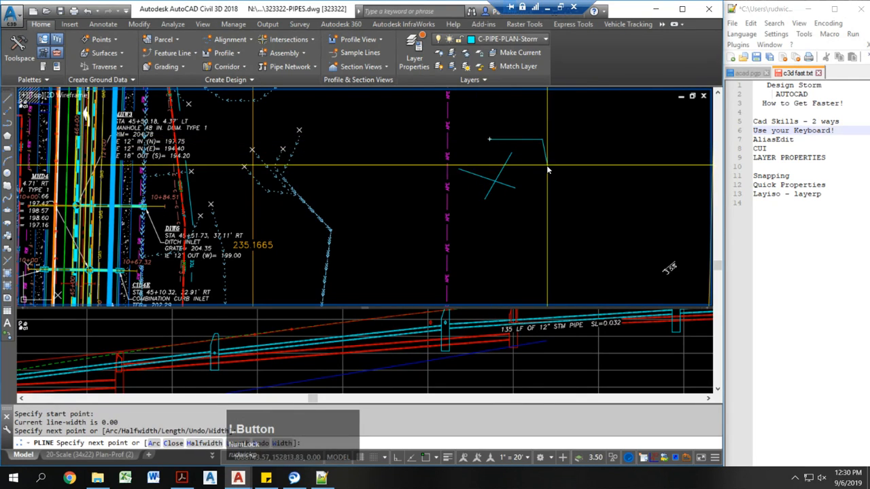
left_click(546, 165)
key("Escape")
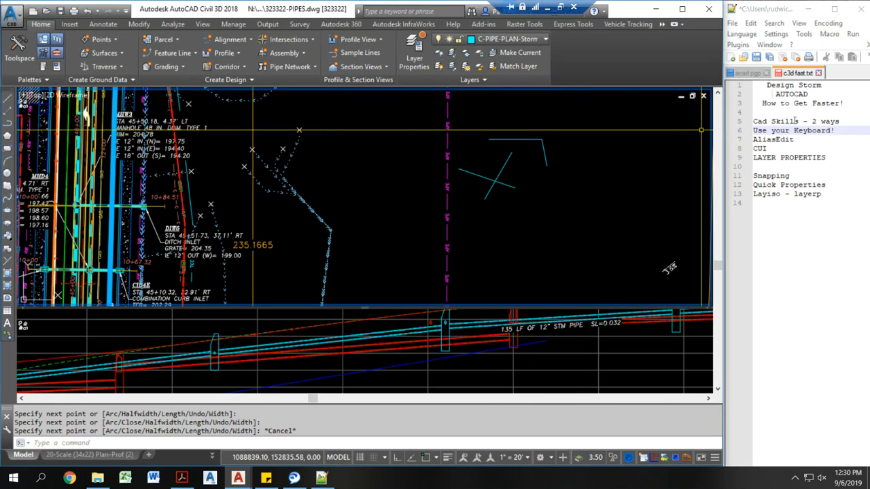
Switch to acad.pgp in Notepad++ and widen the window to about half the screen.
left_click(784, 142)
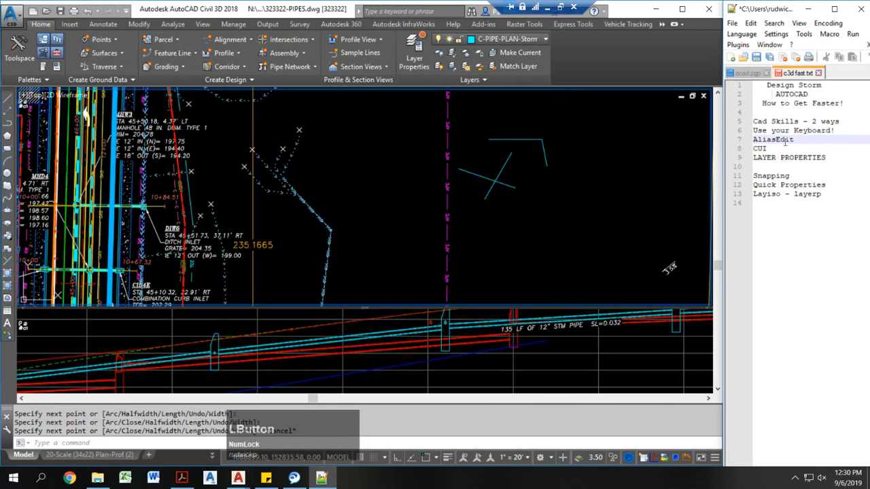
left_click(747, 74)
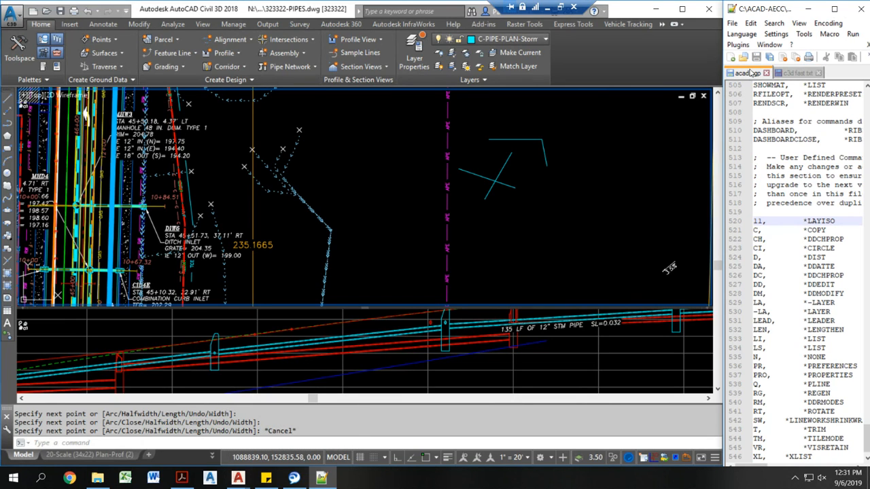
left_click_drag(722, 101, 454, 102)
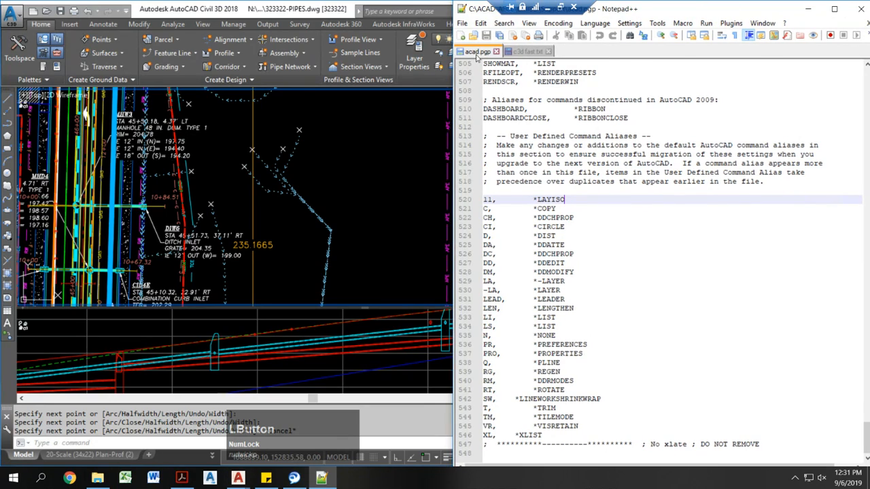
Examine the sample aliases for AutoCAD commands in acad.pgp, from the section heading through the alphabetical entries.
scroll(741, 99, "up", 5)
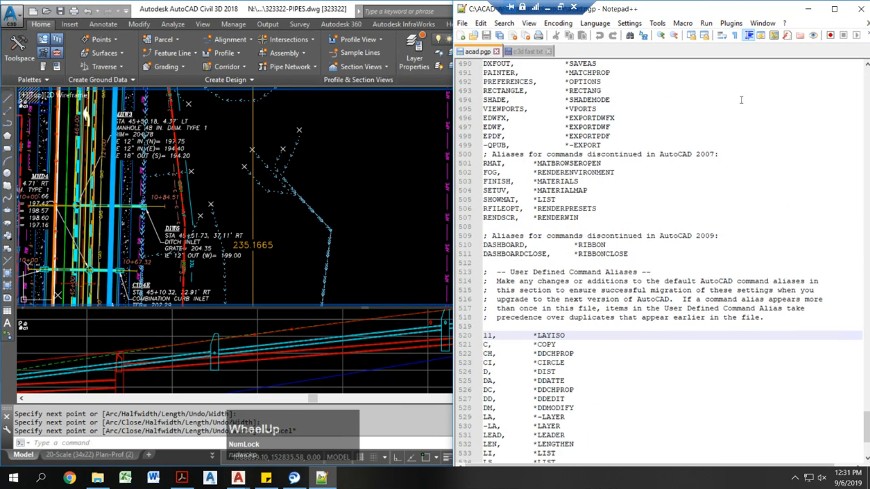
scroll(498, 204, "up", 20)
left_click_drag(509, 199, 677, 198)
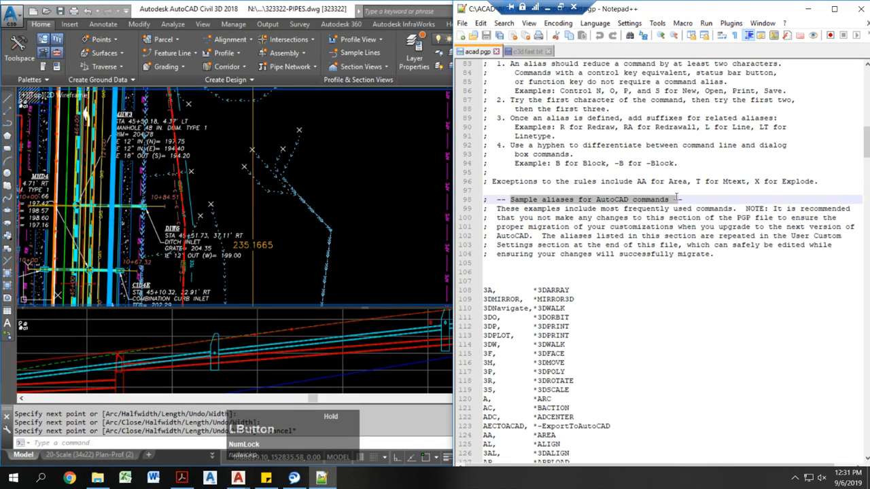
scroll(604, 230, "down", 5)
scroll(604, 230, "down", 2)
left_click(563, 208)
scroll(563, 208, "down", 2)
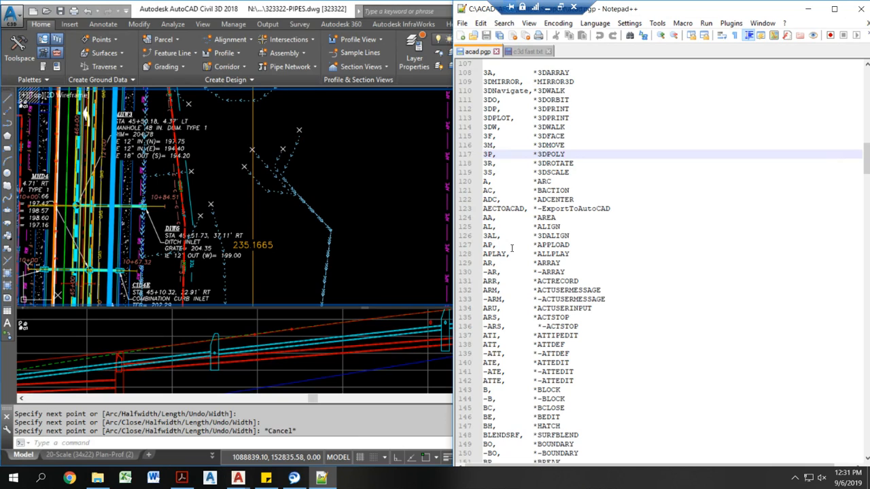
left_click(511, 246)
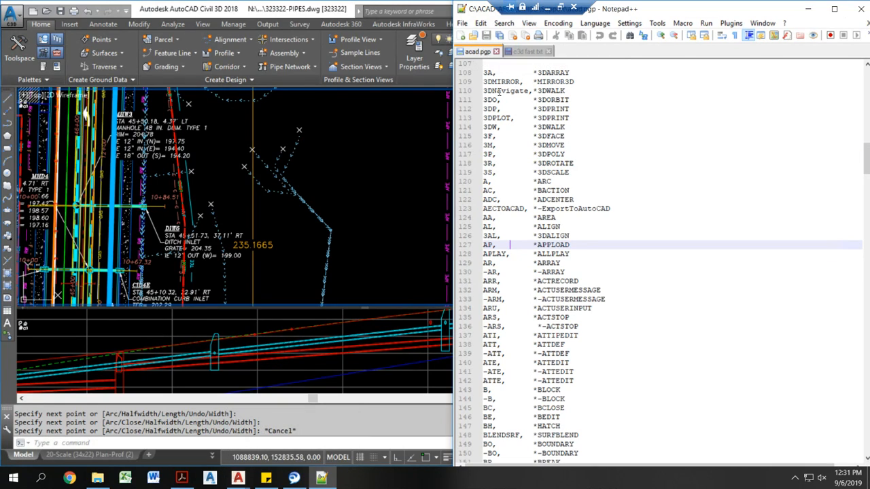
scroll(494, 165, "down", 16)
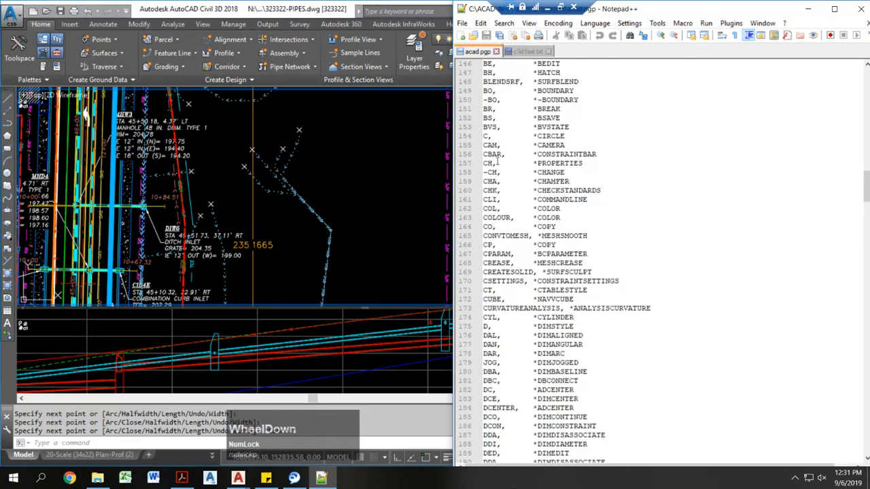
Find the User Defined Command Aliases section at the end of acad.pgp and examine its C alias entry.
left_click_drag(866, 193, 849, 444)
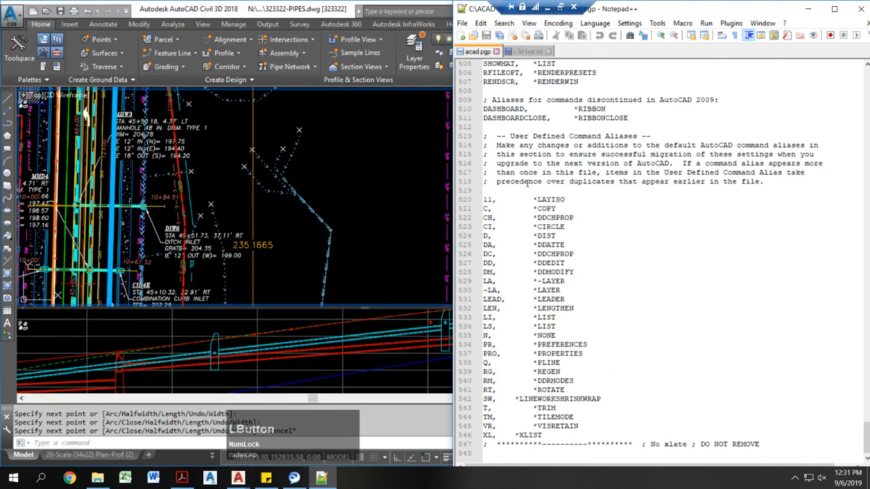
left_click_drag(506, 136, 656, 134)
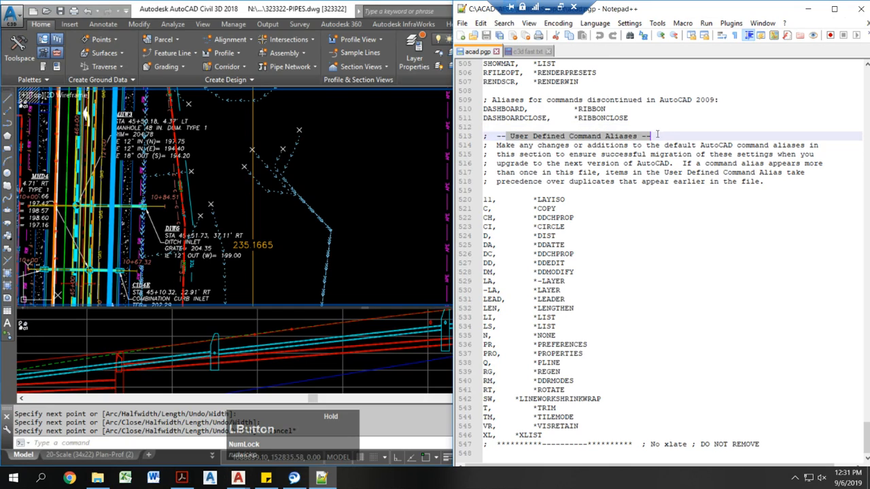
left_click(521, 209)
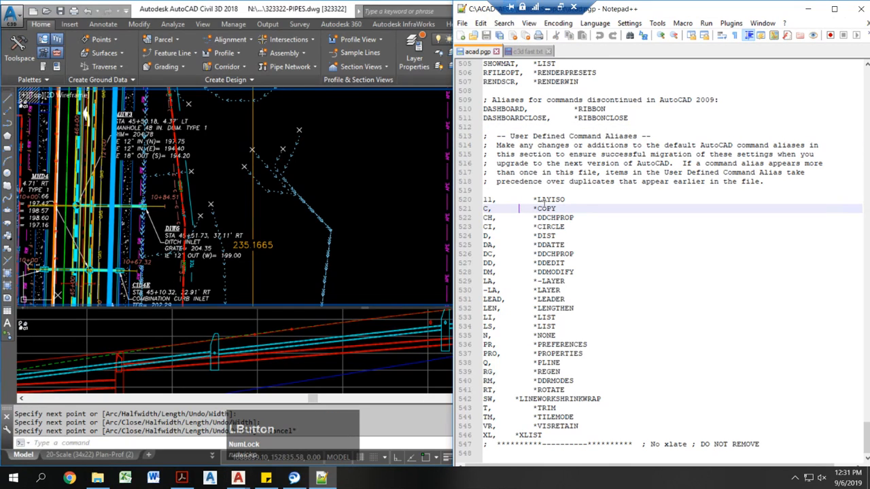
Switch to Civil 3D and try the C alias for starting the Copy command, leaving it without copying anything.
left_click(412, 173)
type("c")
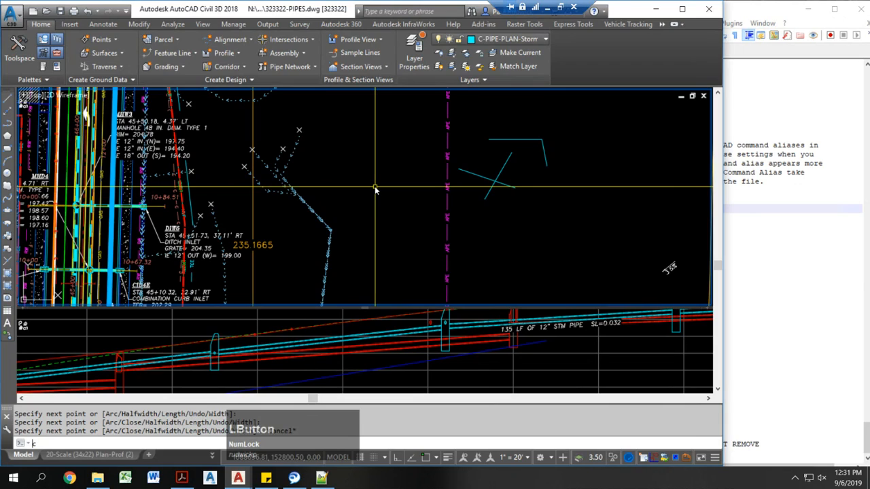
key("space")
left_click(385, 190)
key("Escape")
key("Escape")
type("c")
key("space")
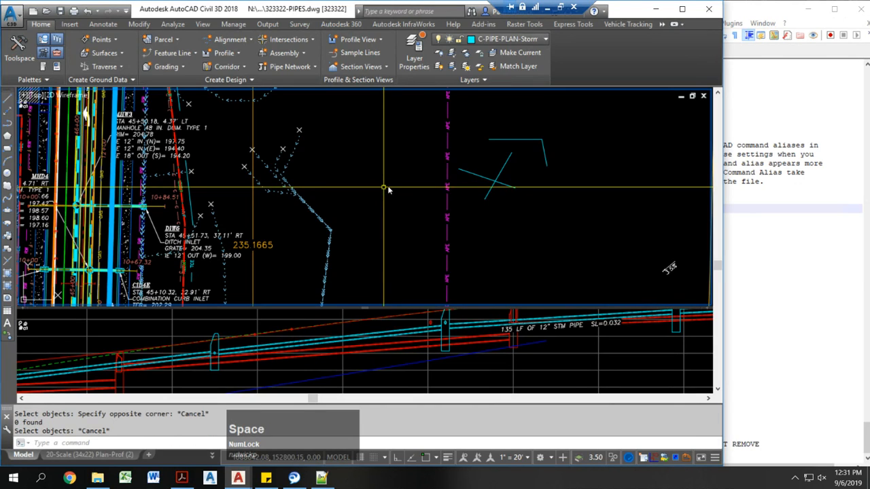
key("Escape")
Return to acad.pgp and examine the user-defined aliases for COPY, PLINE and TRIM.
left_click(759, 174)
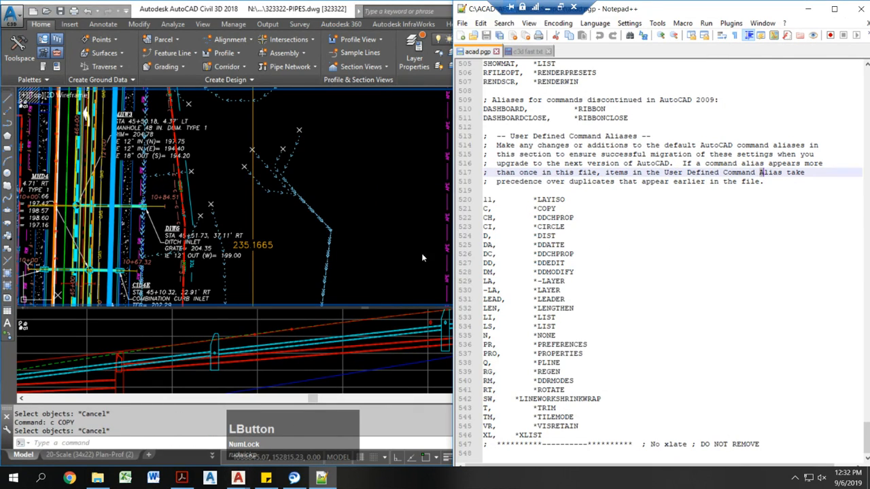
left_click(423, 230)
left_click(747, 209)
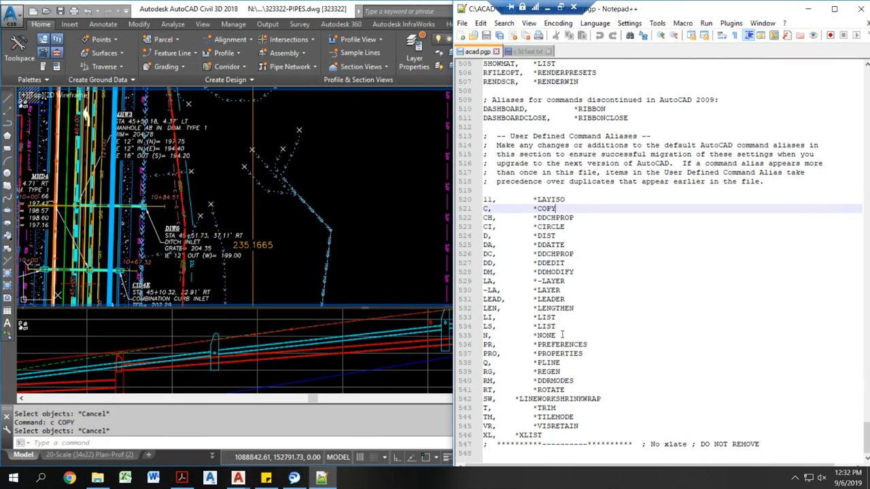
left_click(542, 363)
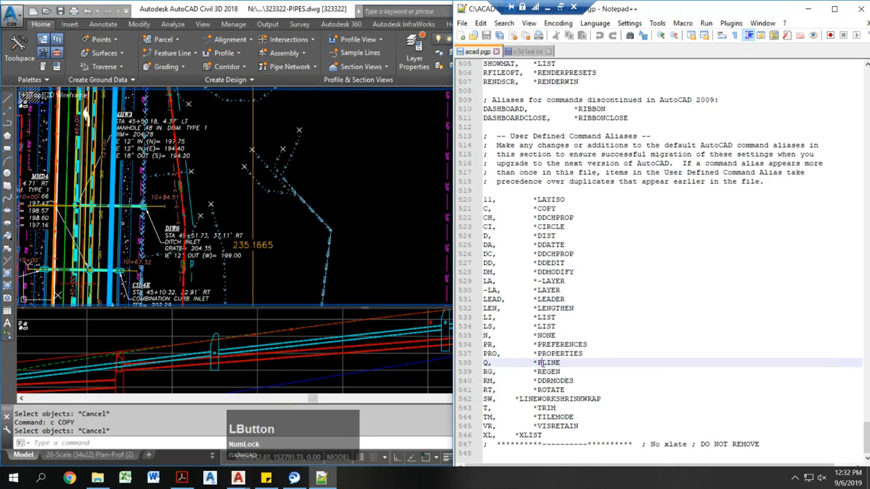
left_click(536, 407)
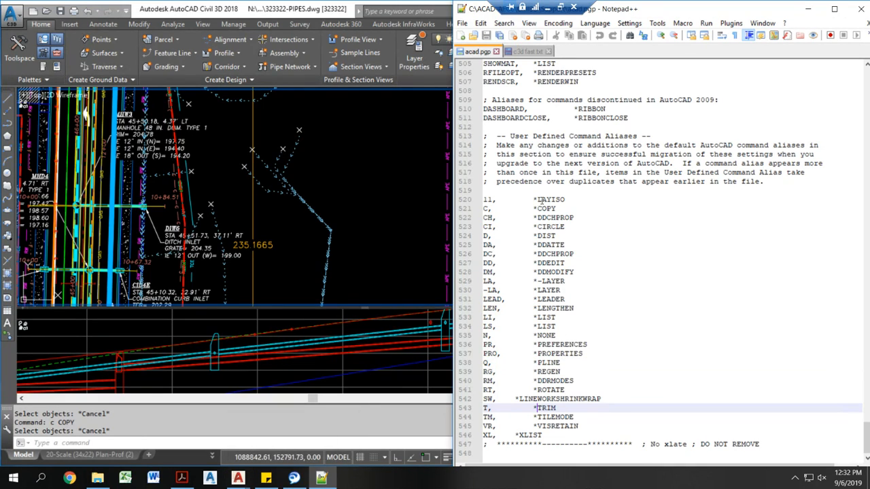
Narrow the Notepad++ window to uncover the drawing, show the c3d fast.txt notes, and return to Civil 3D.
left_click_drag(452, 169, 717, 165)
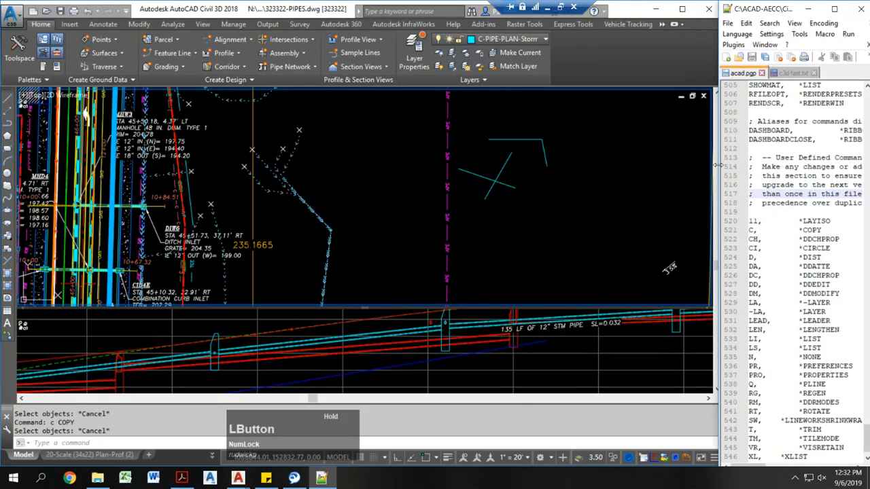
left_click(792, 73)
left_click(586, 177)
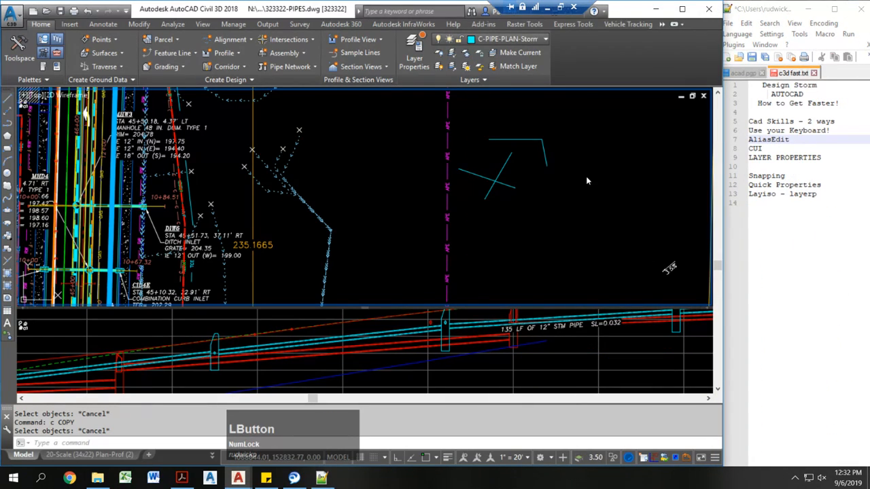
type("a")
key("BackSpace")
type("aliasedt")
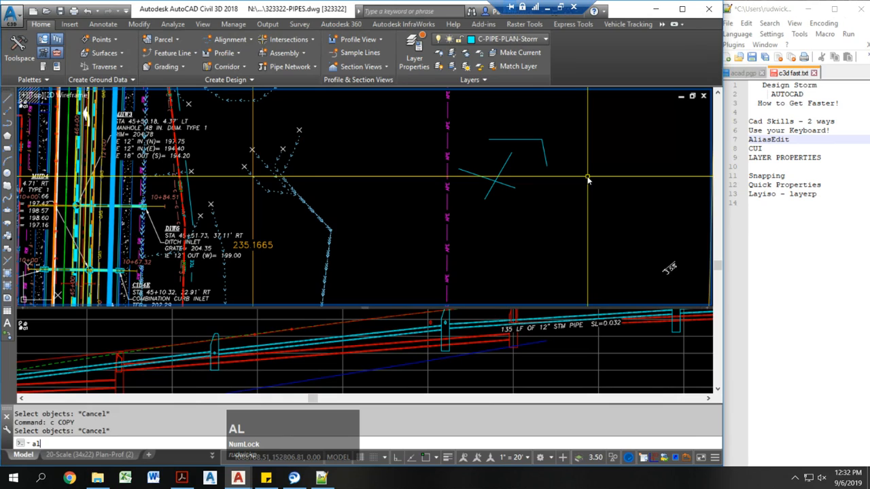
key("BackSpace")
key("BackSpace")
key("BackSpace")
key("Escape")
left_click(590, 178)
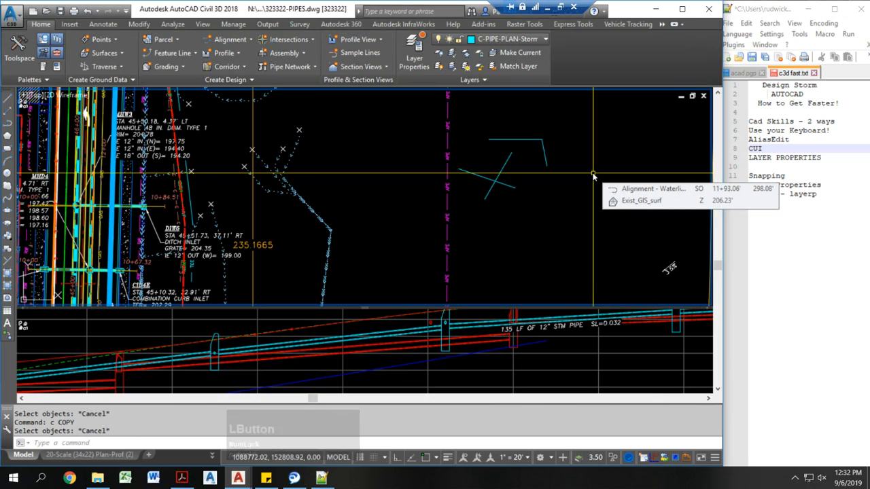
key("Escape")
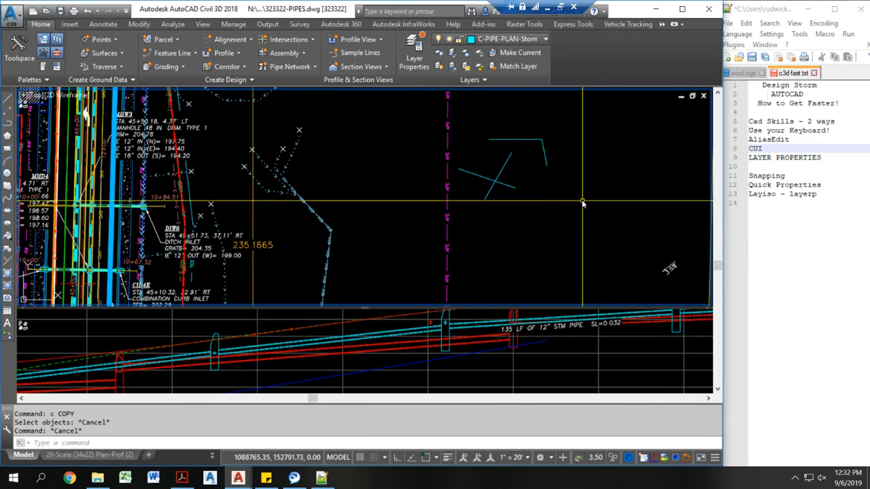
Turn on object snap and show the list of available snap modes, leaving the modes as they are.
mouse_move(576, 203)
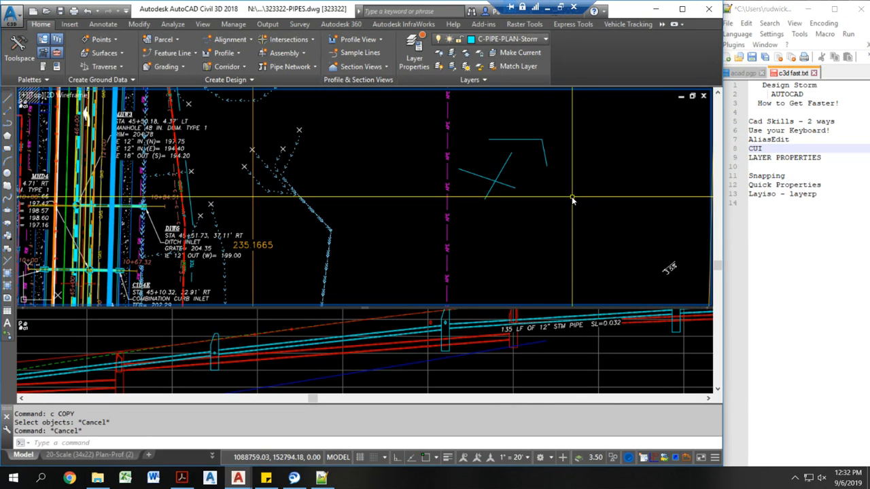
key("F3")
left_click(437, 458)
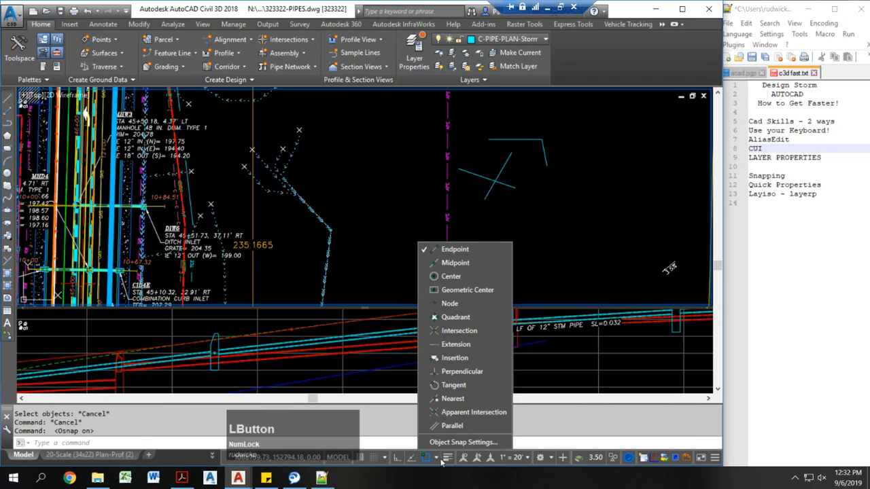
key("Escape")
left_click(582, 218)
key("Escape")
Toggle Ortho mode on and off, and turn object snap off.
key("F8")
key("F8")
key("F3")
key("Escape")
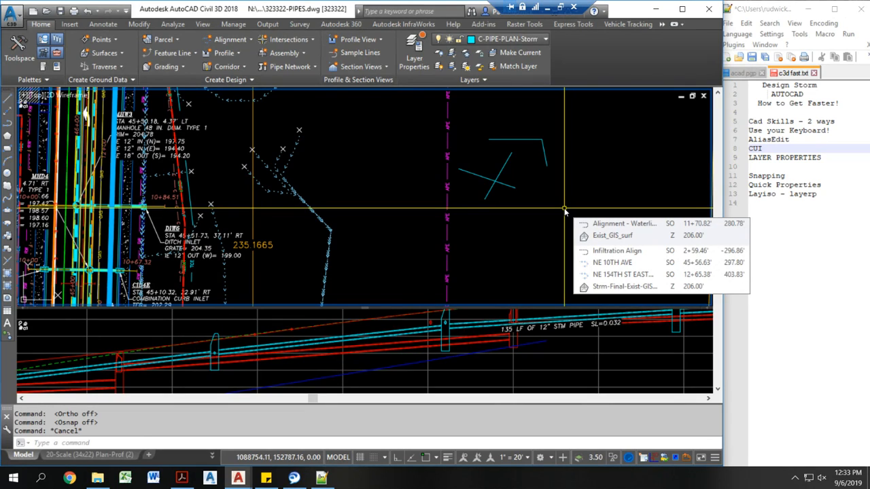
Open and close the Layer Properties Manager twice, moving the palette lower the second time and closing it with the LAYERCLOSE command.
key("F5")
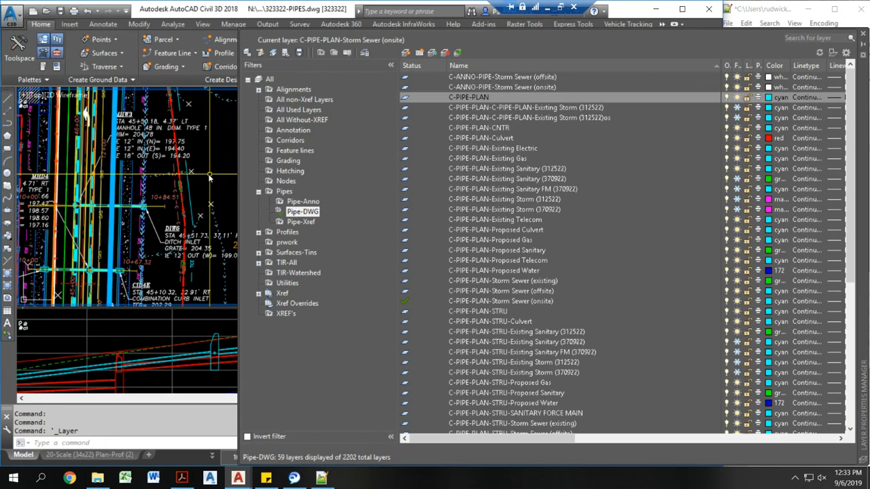
key("Escape")
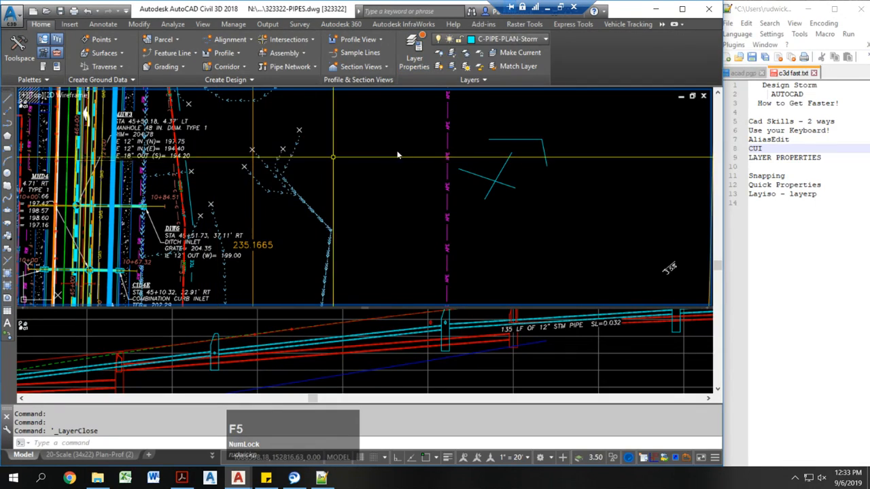
left_click(414, 55)
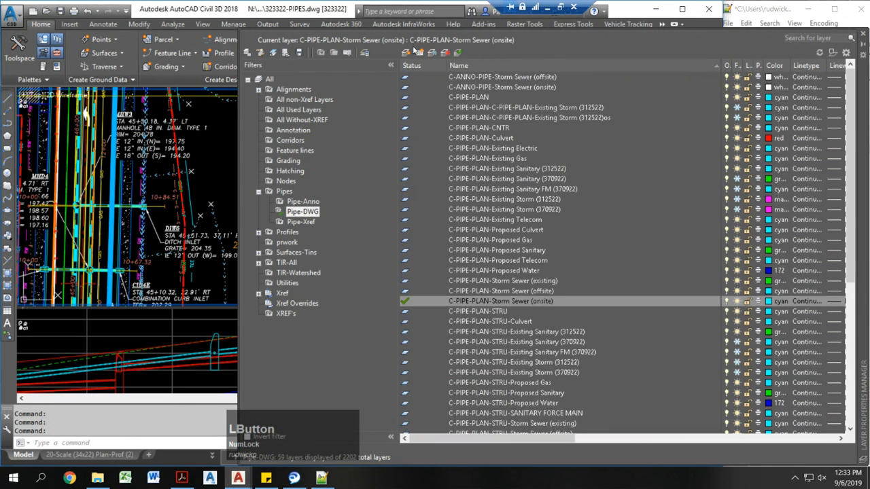
left_click_drag(863, 118, 836, 163)
key("Escape")
type("layerclose")
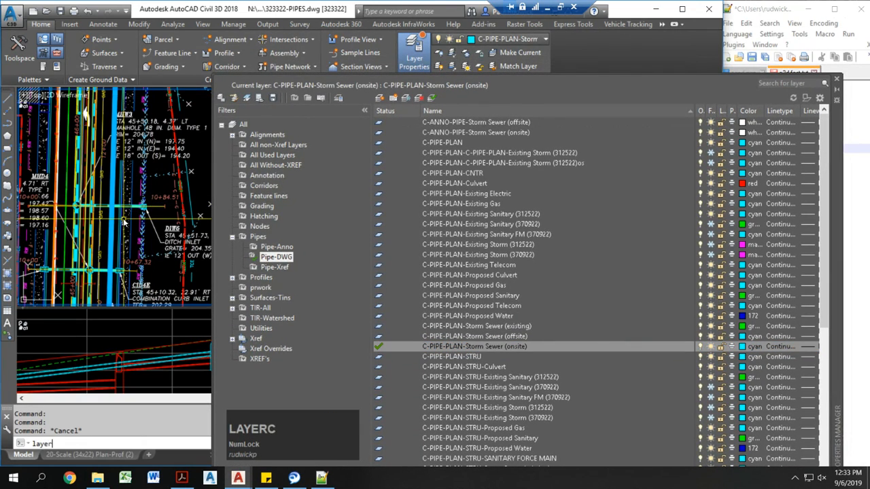
key("Return")
key("Escape")
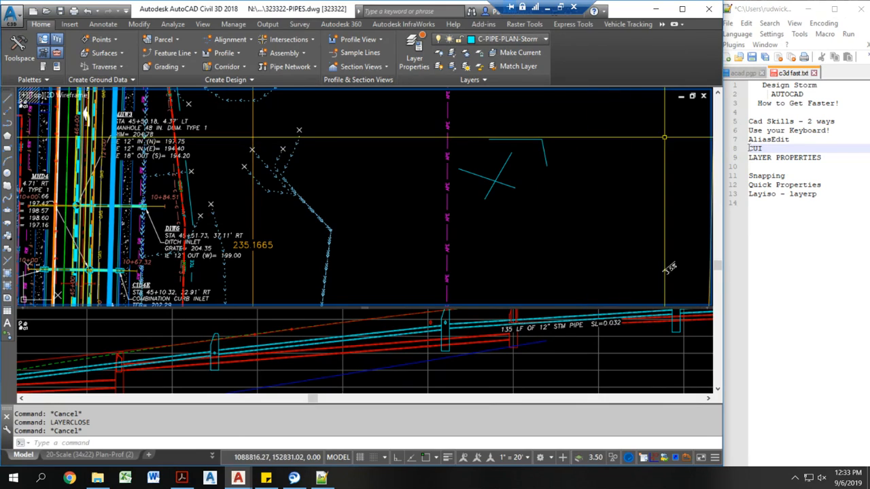
left_click(571, 204)
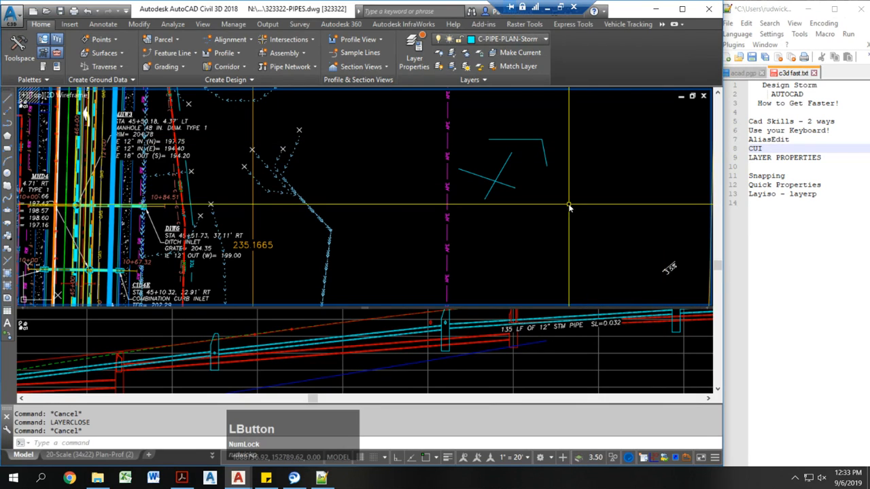
left_click(518, 221)
left_click(527, 208)
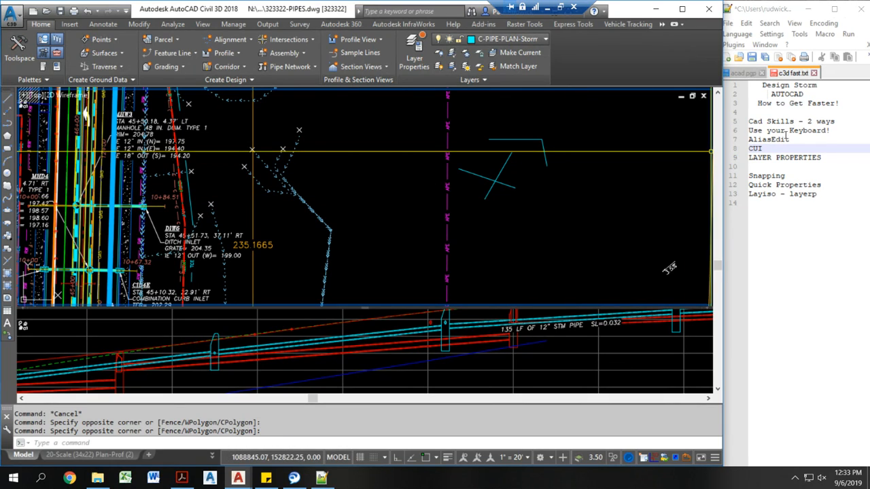
Open the Customize User Interface editor with the CUI command and expand Keyboard Shortcuts to list the Shortcut Keys.
left_click(759, 149)
left_click(646, 175)
type("CUI")
key("Return")
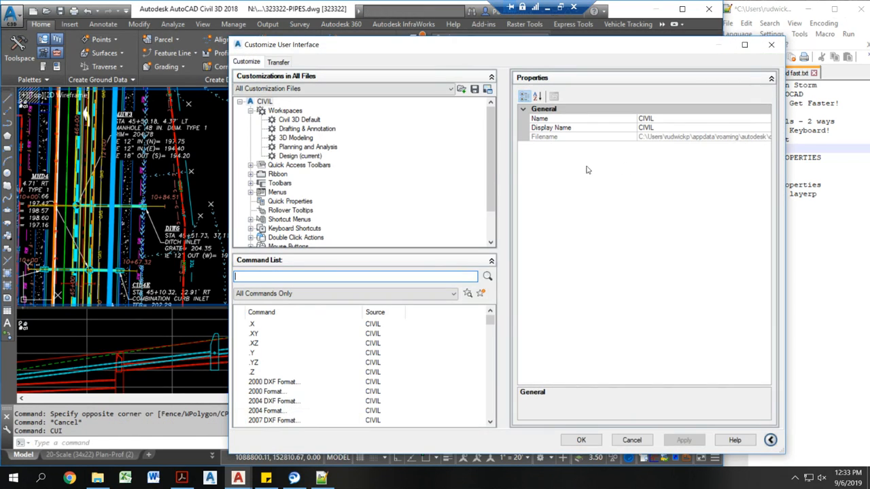
scroll(326, 157, "down", 1)
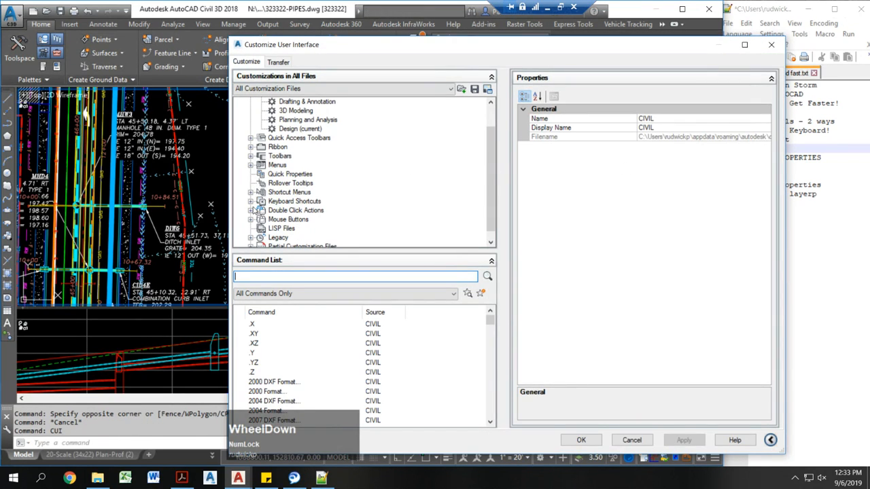
left_click(250, 202)
scroll(269, 202, "down", 1)
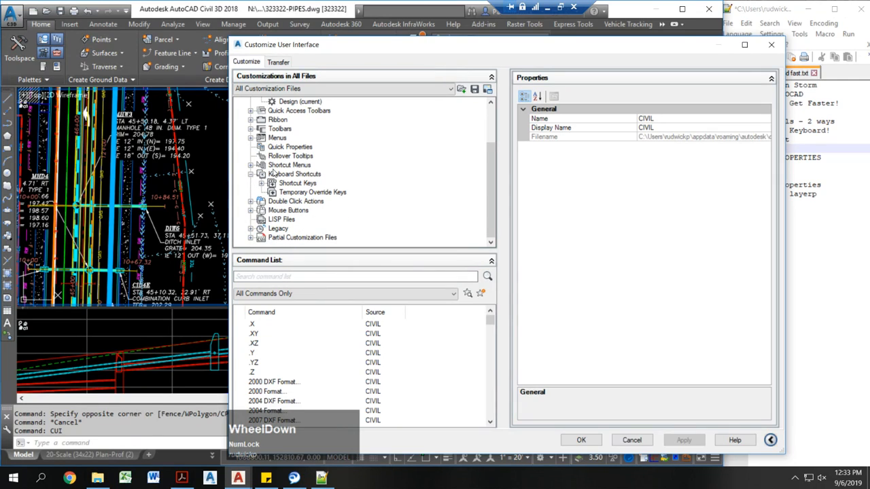
left_click(262, 184)
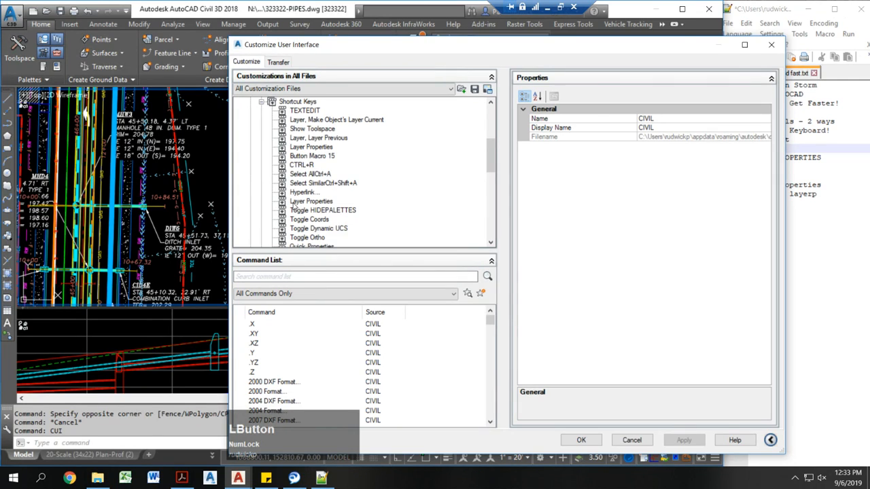
Examine the shortcut assignments of TEXTEDIT, Layer, Make Object's Layer Current, and Layer Properties.
left_click(302, 110)
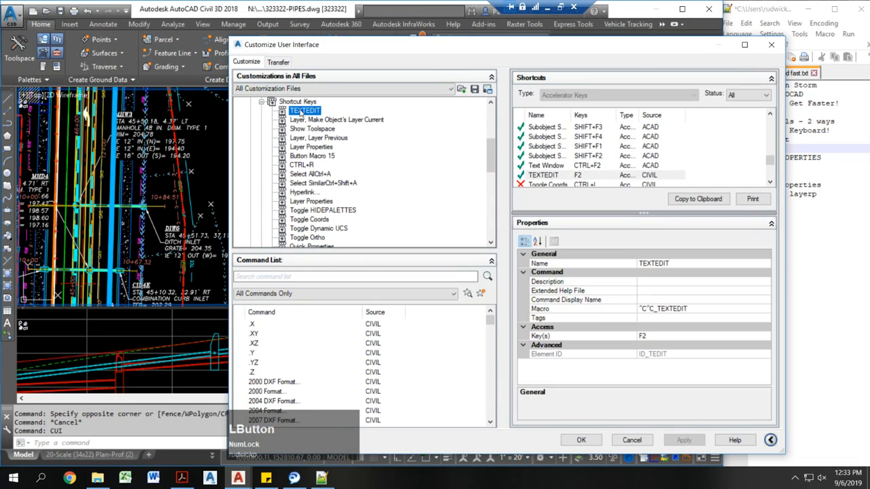
left_click(302, 119)
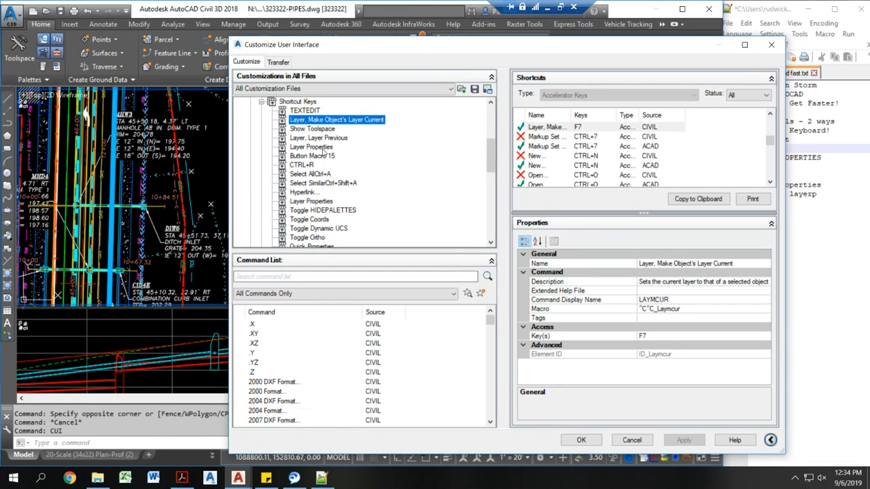
left_click(323, 148)
Search the command list for "layer pr" and add the ACAD Layer Properties command to Shortcut Keys, above Show Toolspace.
left_click(314, 275)
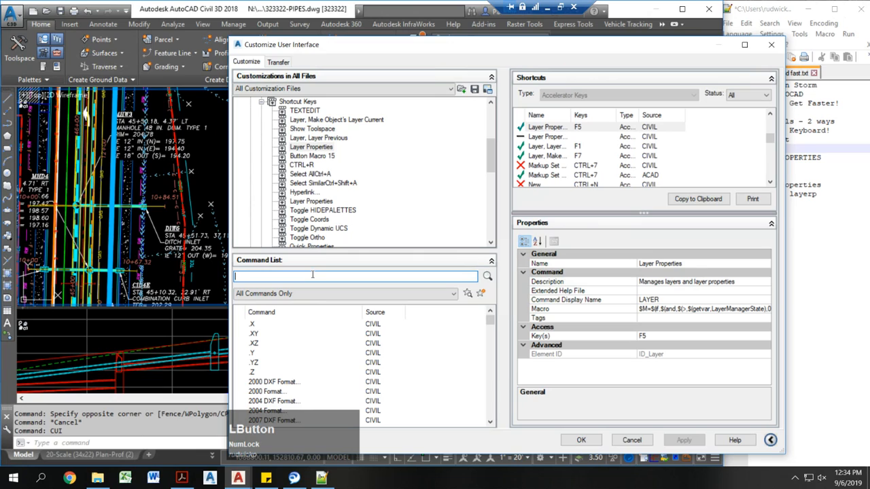
type("layerprop")
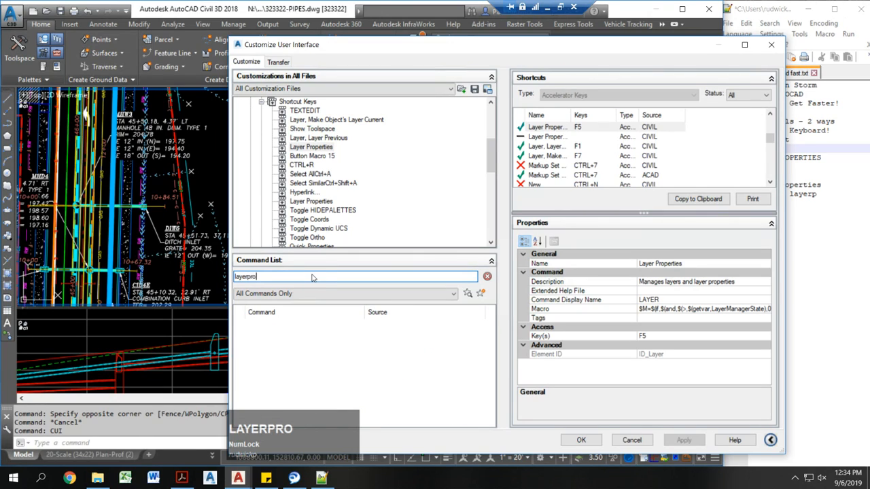
key("BackSpace")
key("BackSpace")
key("BackSpace")
key("BackSpace")
type("pr")
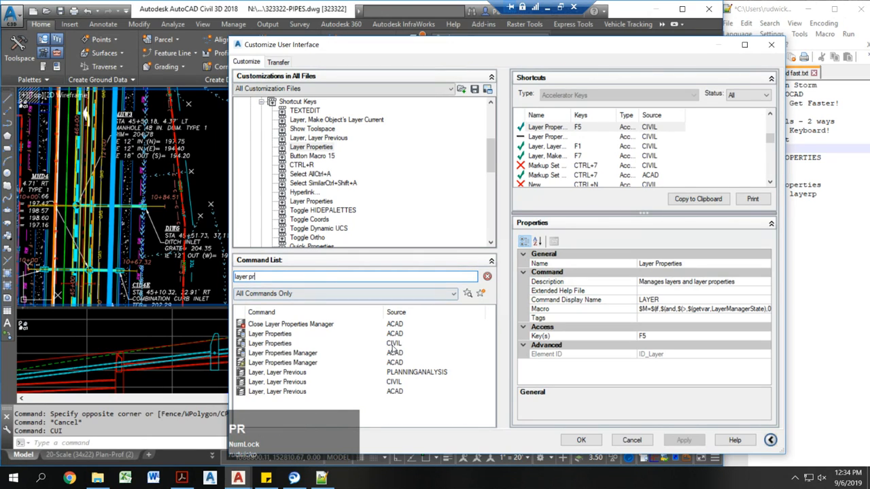
left_click(349, 334)
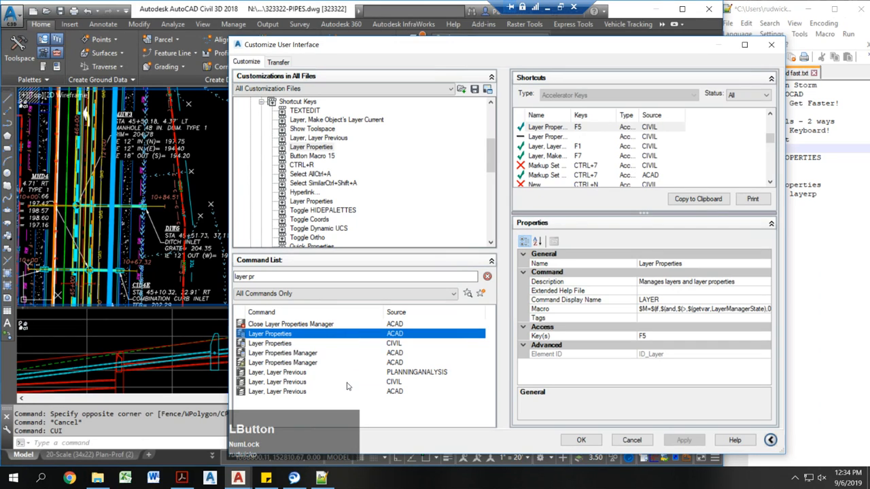
left_click_drag(329, 338, 315, 126)
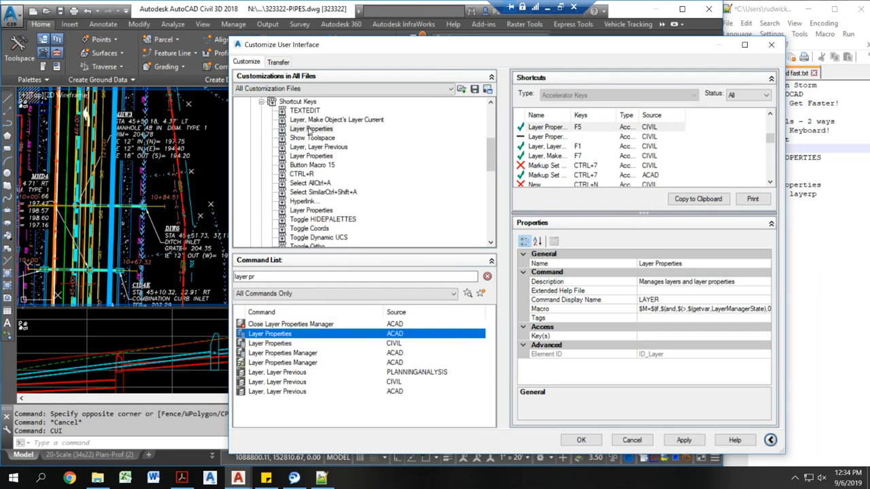
Try F5 and F1 as shortcut keys for the added Layer Properties entry, and discard all customization changes.
left_click(309, 130)
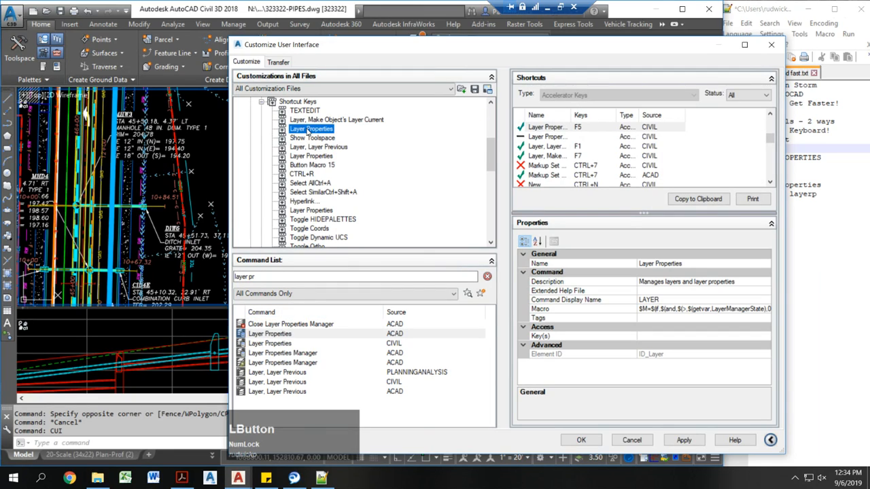
left_click(648, 336)
left_click(766, 336)
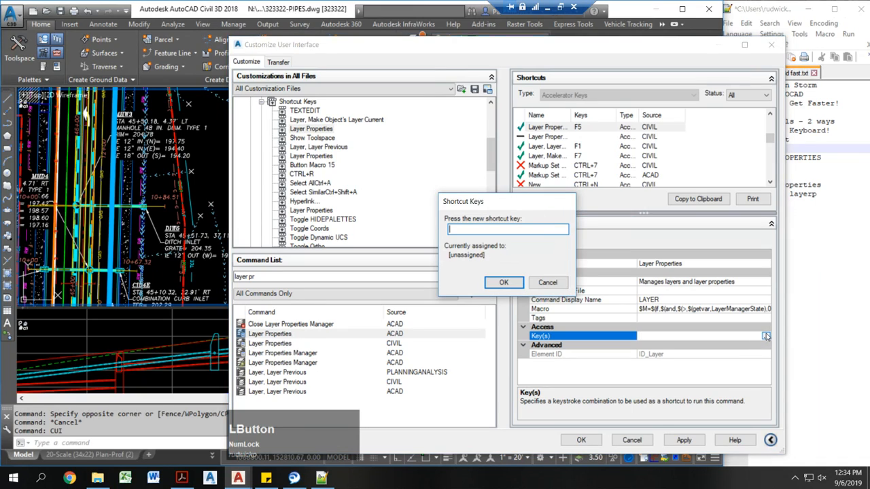
key("F5")
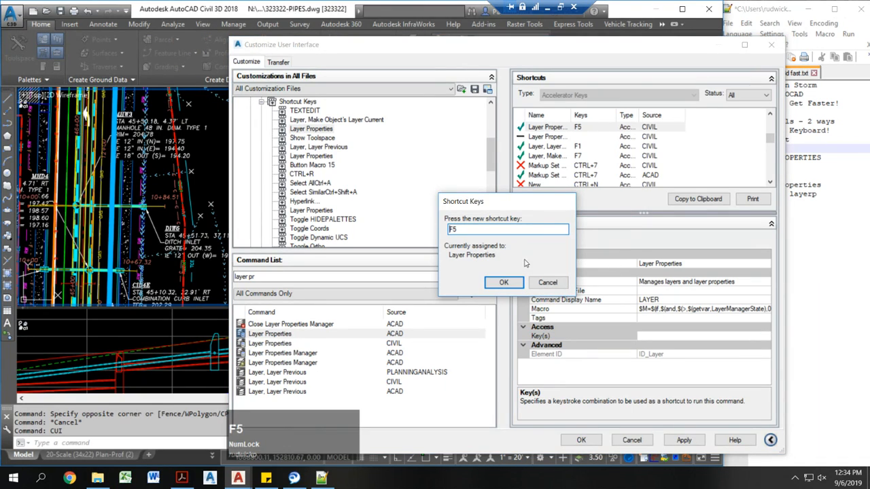
key("F1")
left_click(548, 283)
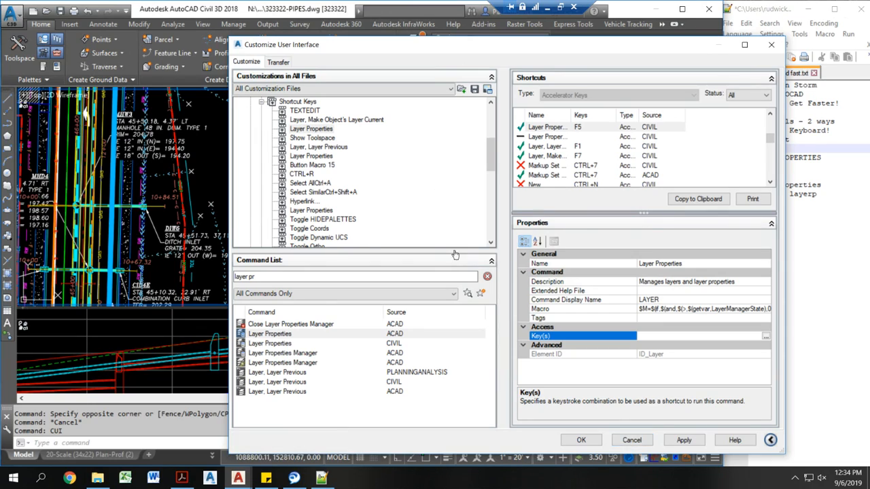
left_click(299, 102)
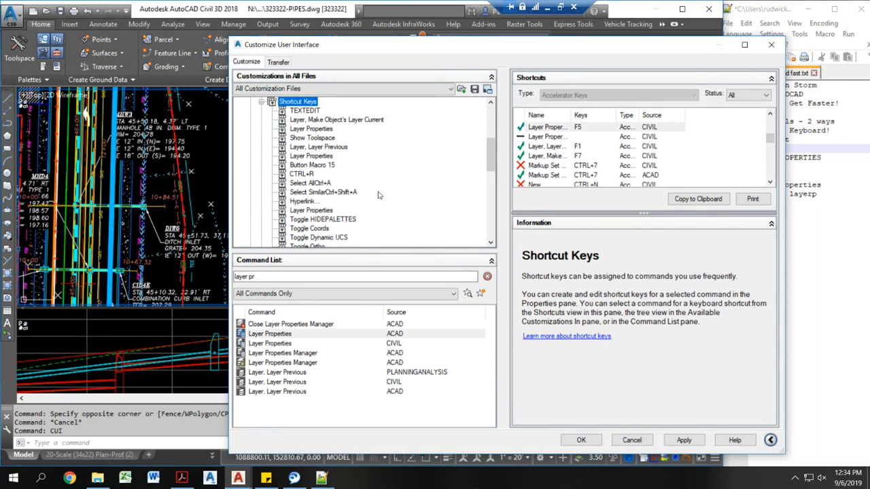
left_click(631, 441)
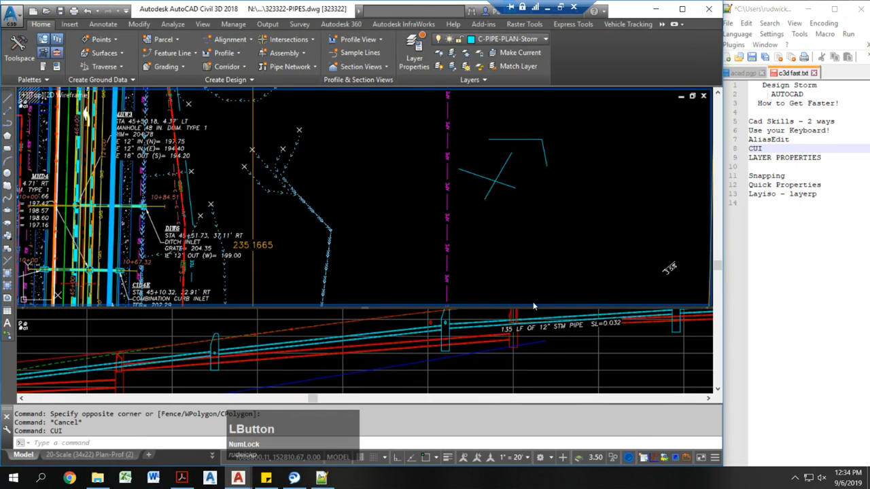
Show and hide the Toolspace, and do the same with the Layer Properties Manager, using their shortcuts.
key("Escape")
key("F6")
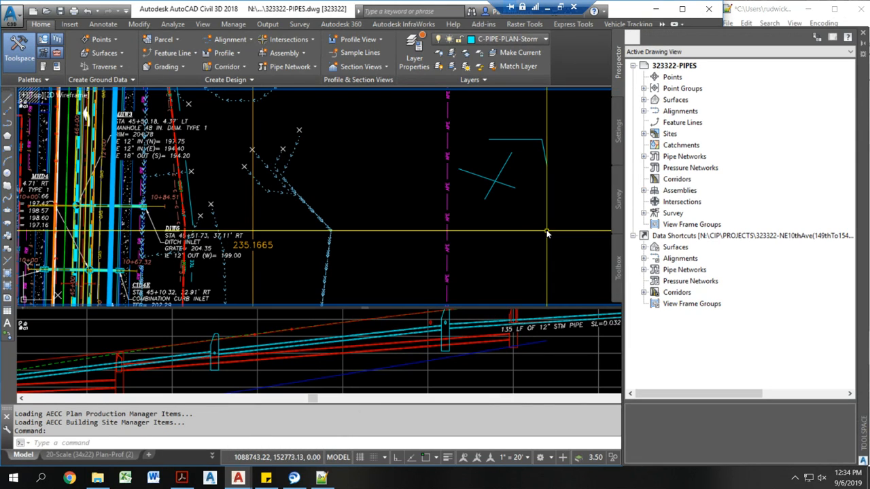
key("F6")
left_click(541, 194)
key("F5")
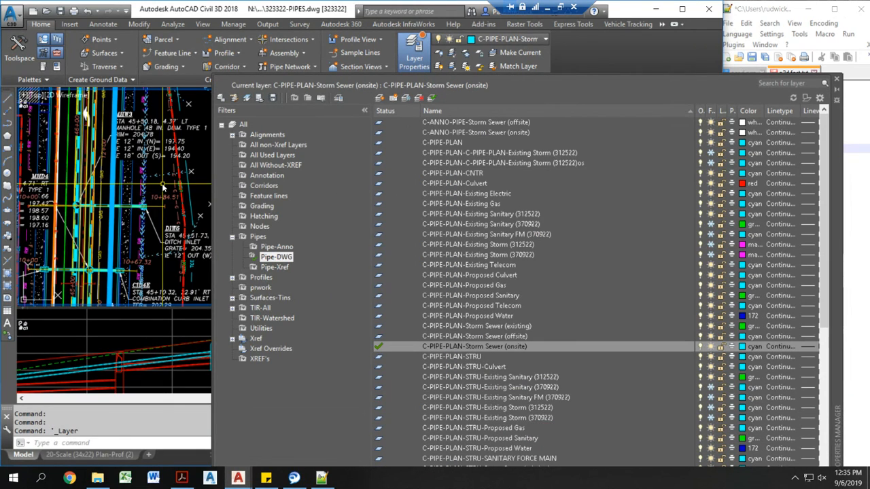
key("F5")
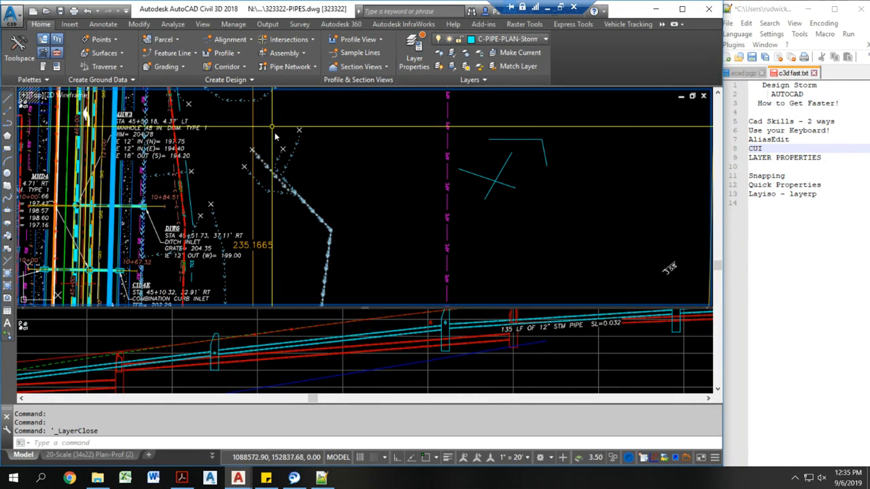
Mark the LAYER PROPERTIES line in the notes, return to Civil 3D, and open the Layer Properties Manager.
left_click(783, 157)
left_click(521, 188)
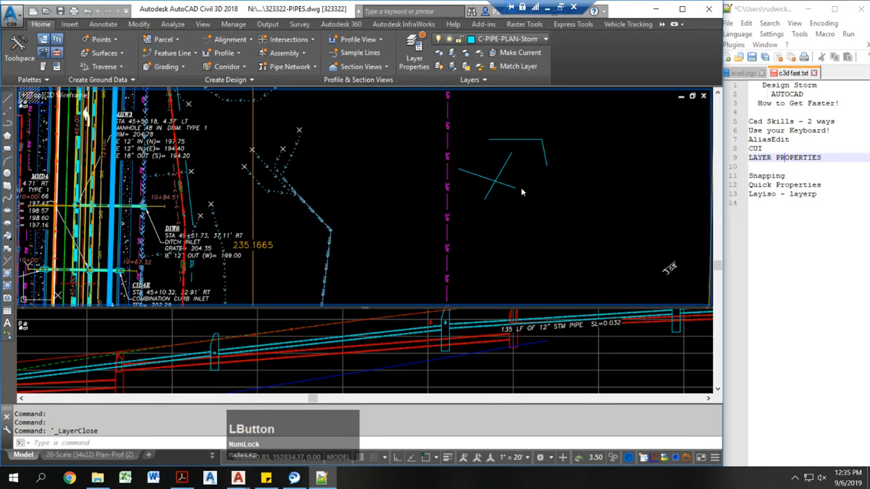
key("F5")
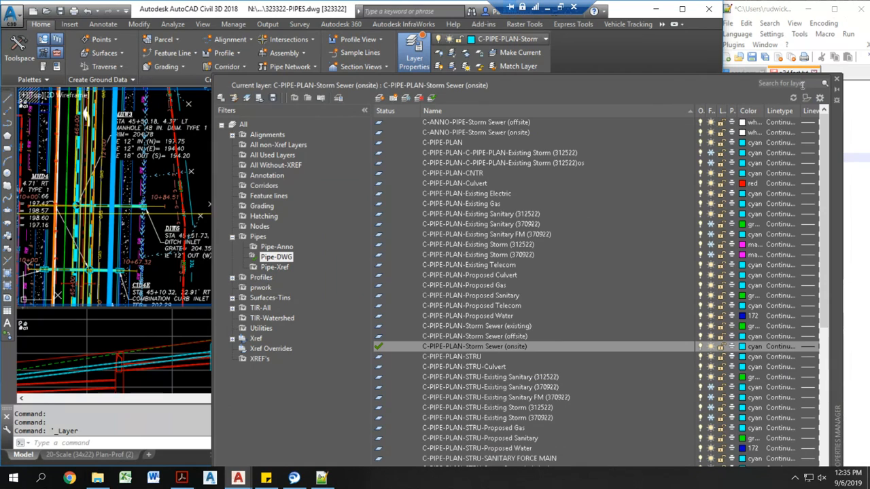
Move the Layer Properties Manager higher and shorten the palette so its full height fits above the command line.
left_click_drag(778, 73, 782, 98)
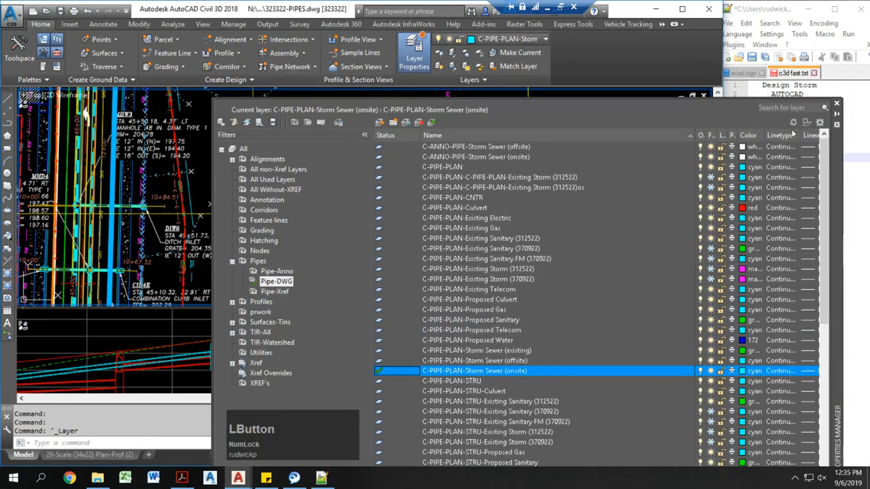
left_click_drag(843, 159, 828, 66)
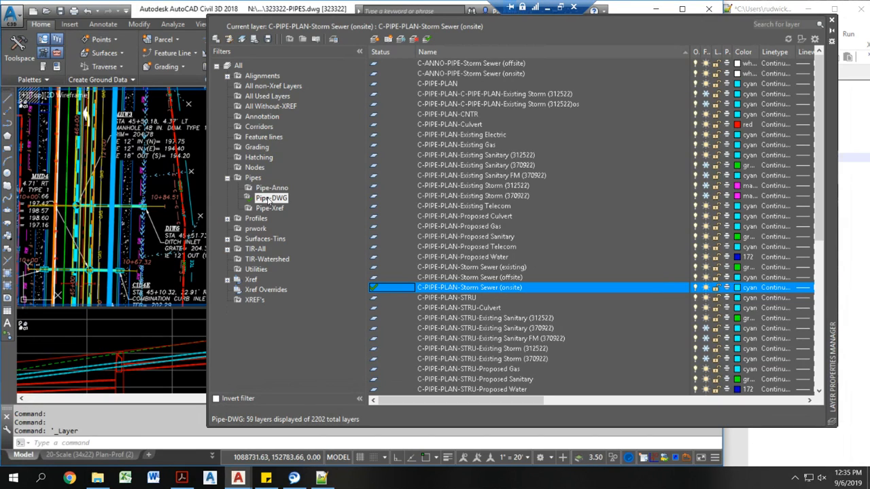
left_click_drag(818, 148, 789, 257)
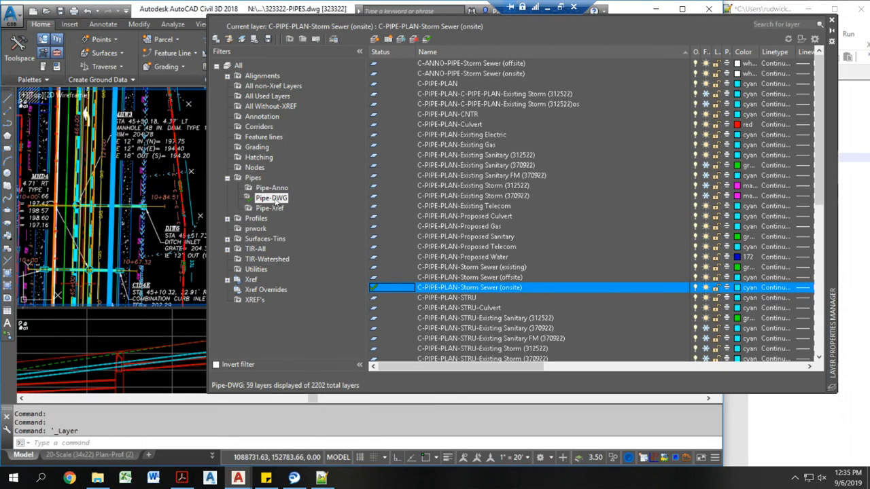
Open the Pipe-DWG filter's properties, examine its layer-name patterns such as C-PIPE-PLAN*, and close the dialog without changes.
right_click(274, 197)
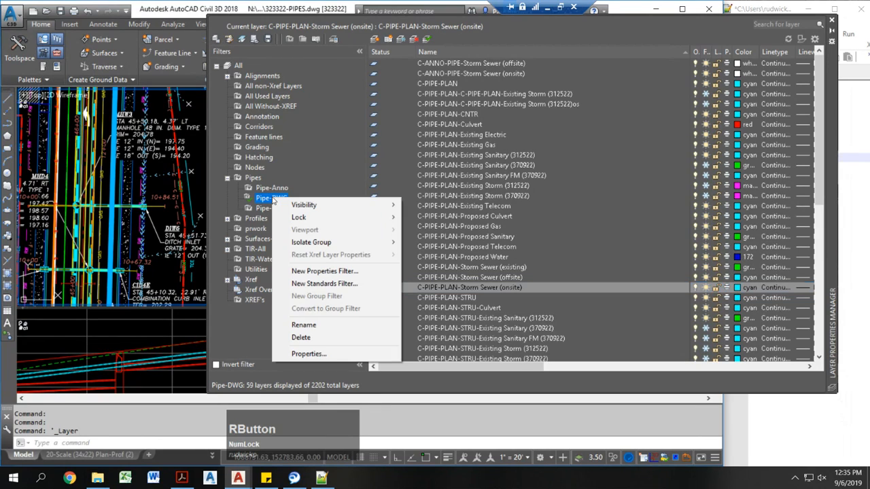
left_click(321, 352)
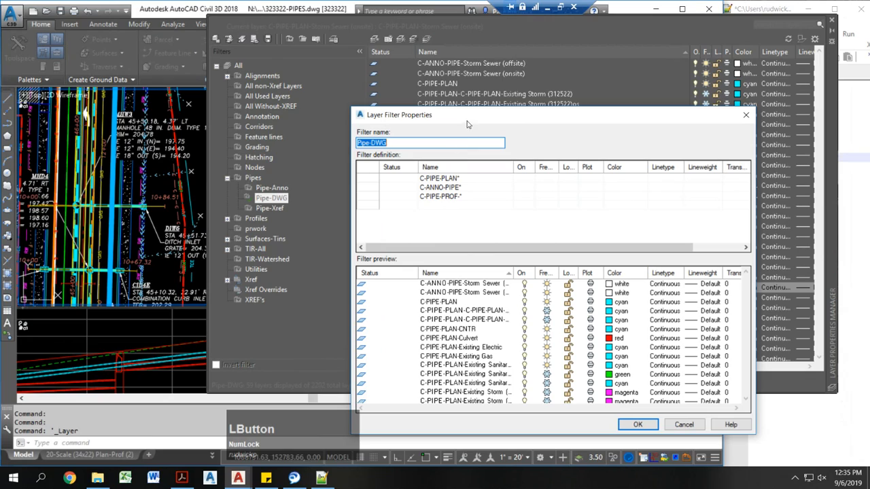
left_click(443, 178)
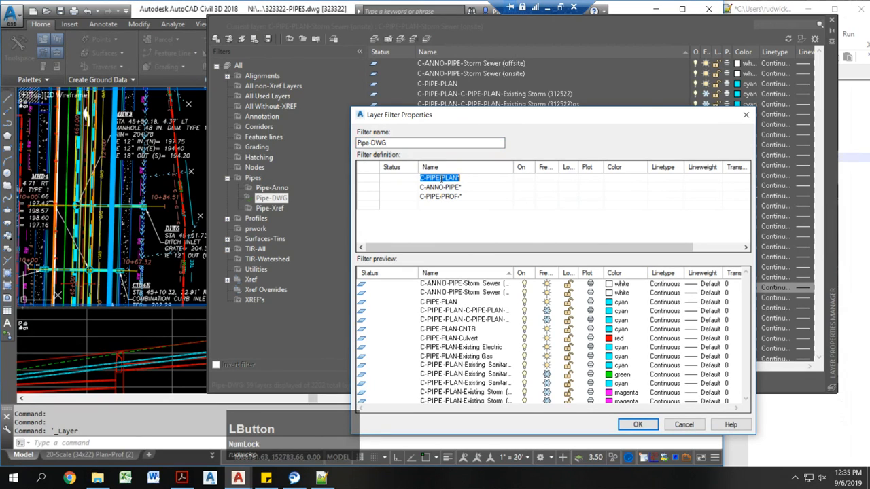
left_click(442, 188)
left_click(467, 179)
left_click(466, 178)
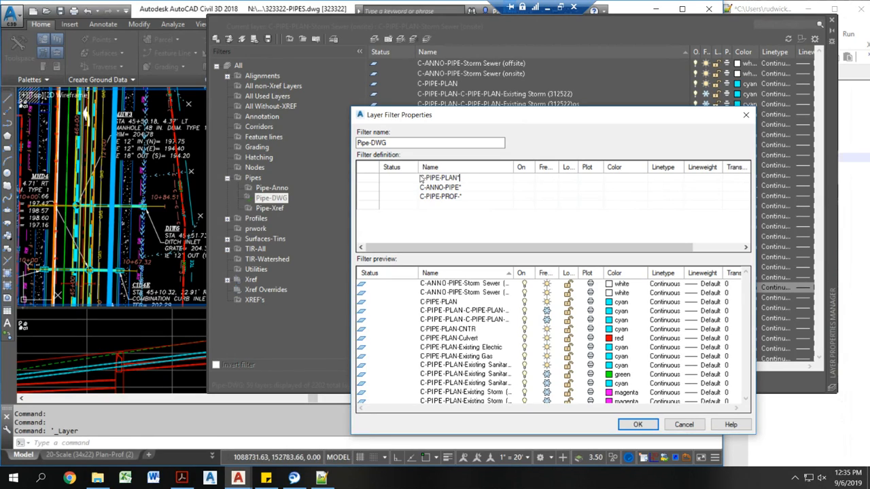
left_click(461, 178)
left_click_drag(461, 178, 464, 178)
left_click(683, 426)
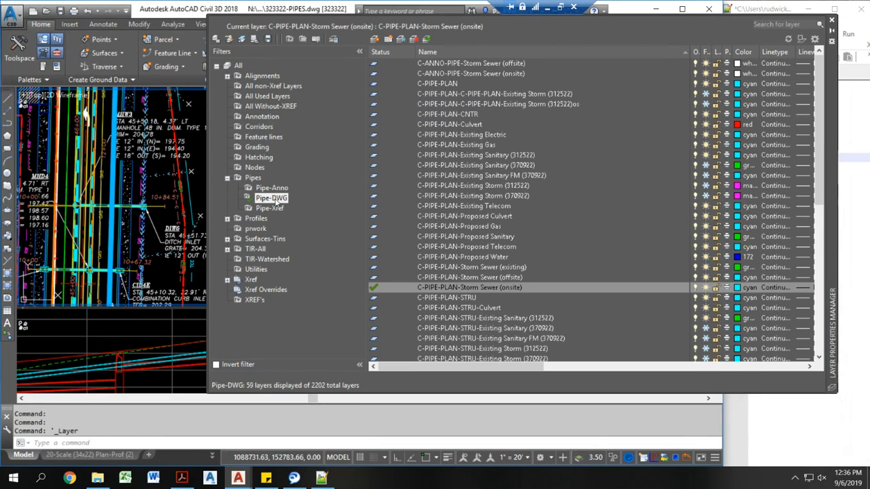
Compare the layers listed by the parent Pipes filter with those of its nested Pipe-DWG filter.
left_click(252, 178)
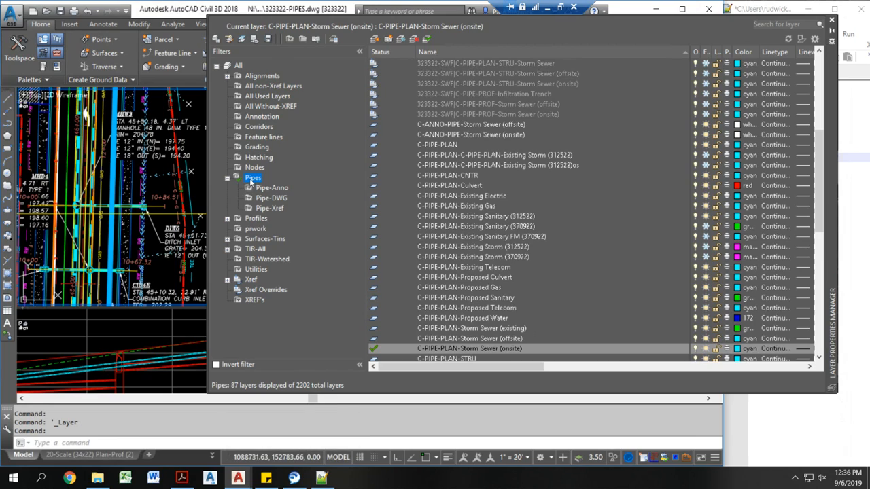
left_click(257, 198)
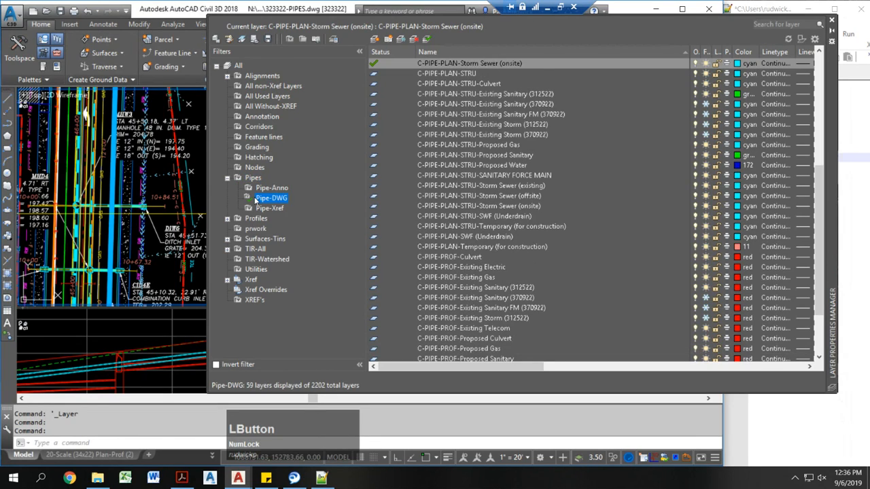
left_click(278, 176)
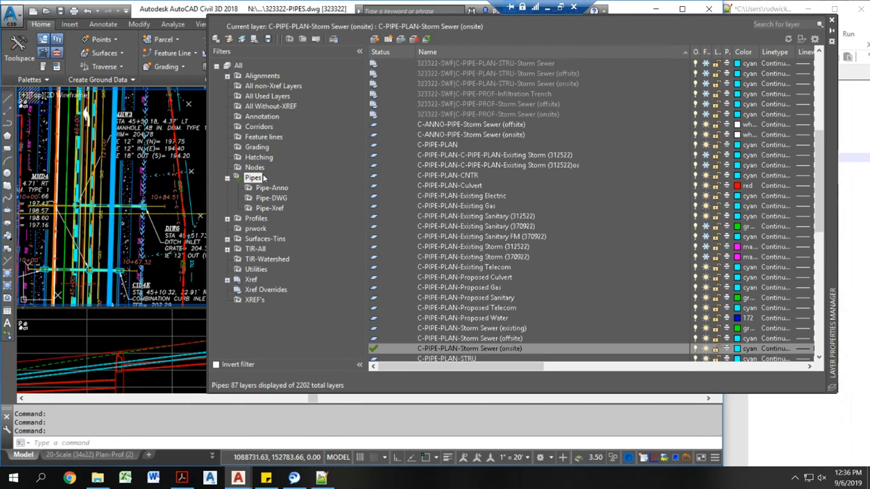
Start a new properties filter under All and name it prwork!
left_click(237, 65)
right_click(232, 65)
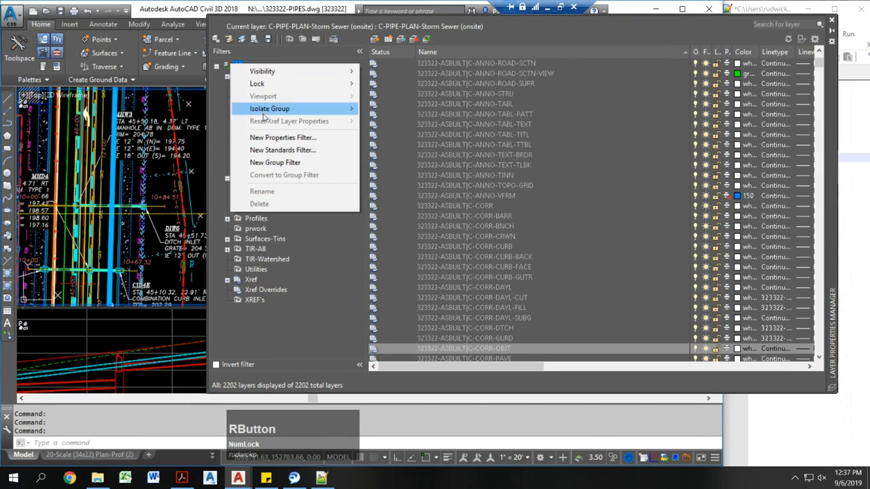
left_click(271, 139)
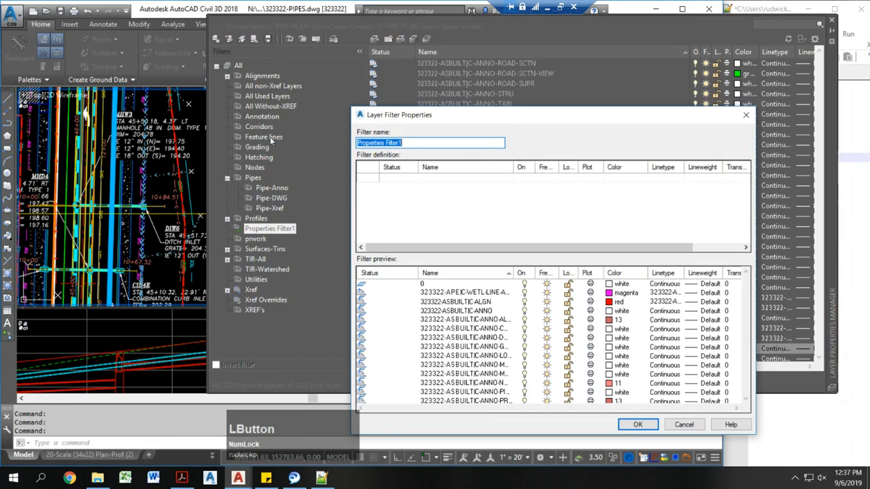
type("pr")
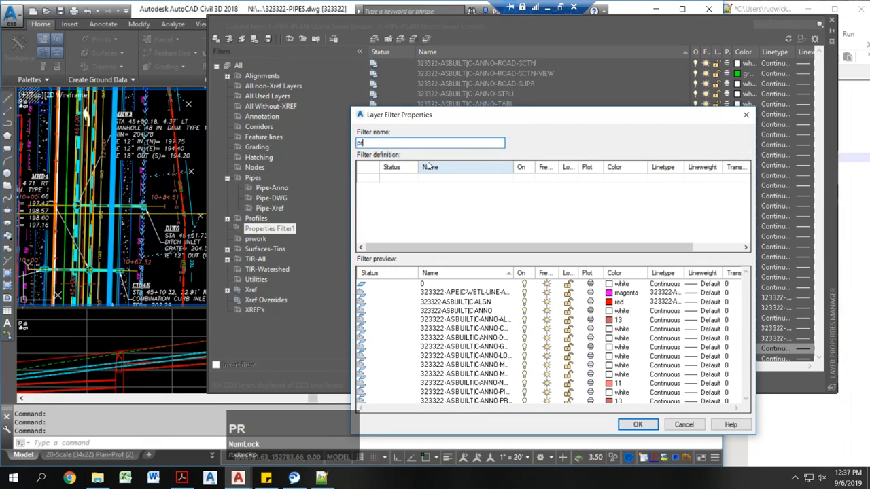
type("work1")
key("Tab")
Set the first layer-name rule in the filter definition to prwork.
left_click(455, 186)
key("Left")
key("Right")
key("BackSpace")
type("prwork")
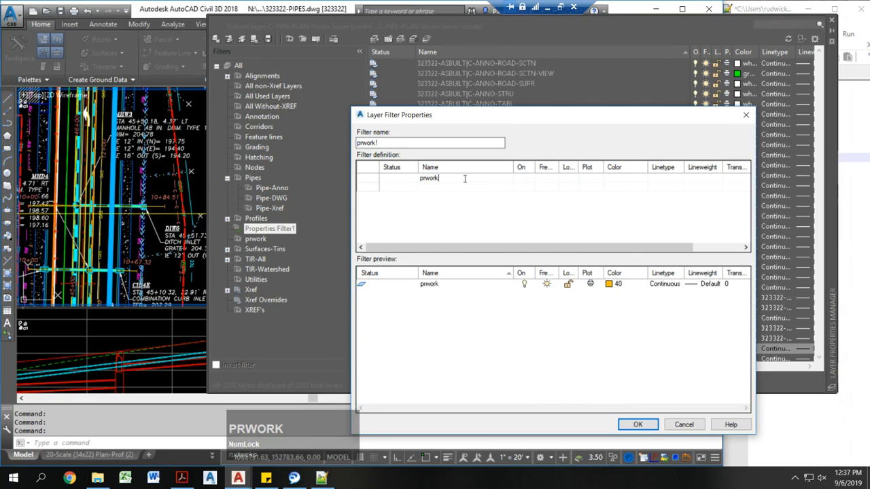
Add a second layer-name rule, c-anno-tabl*, to the filter definition and save the filter.
key("Left")
left_click(467, 185)
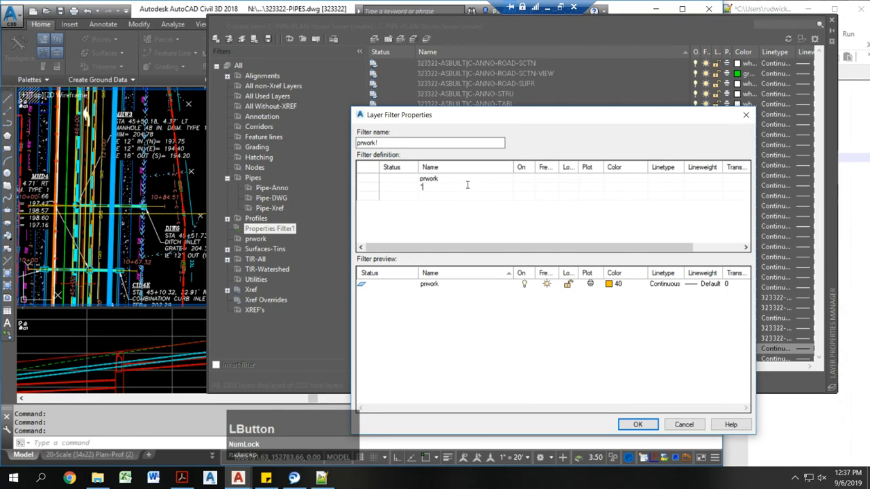
key("BackSpace")
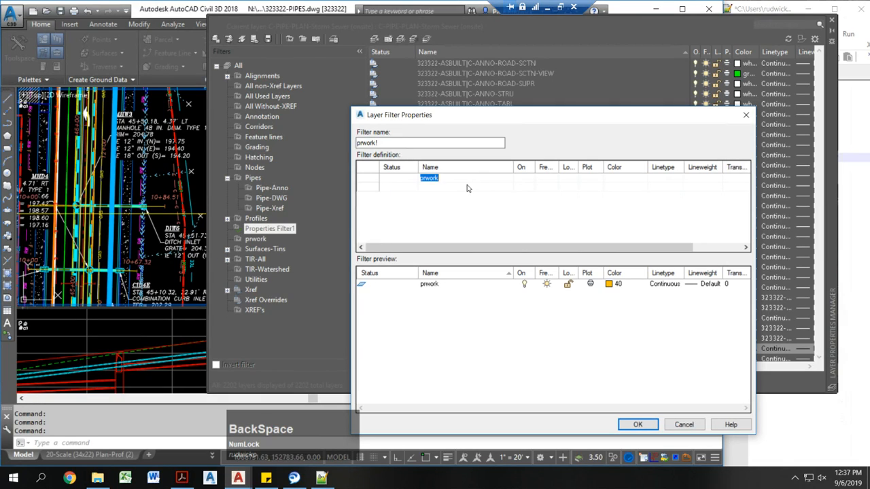
key("Left")
left_click(467, 185)
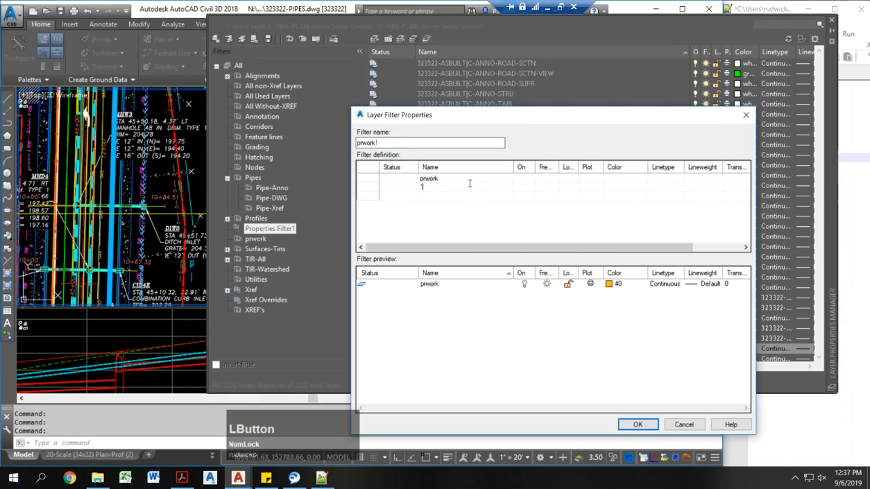
key("BackSpace")
key("Left")
type("c-")
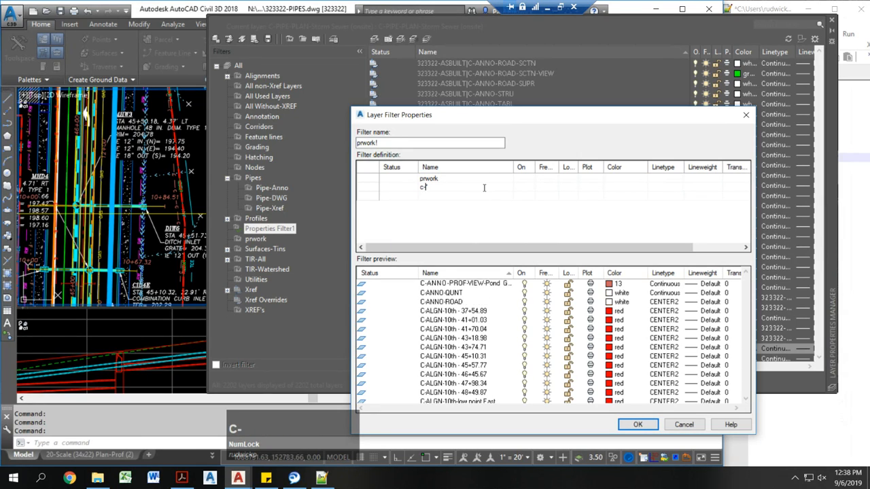
type("anno")
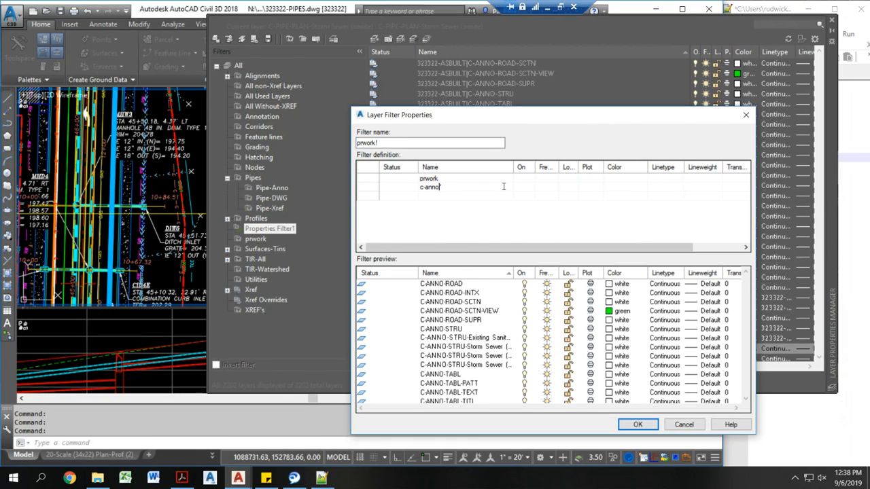
type("-table")
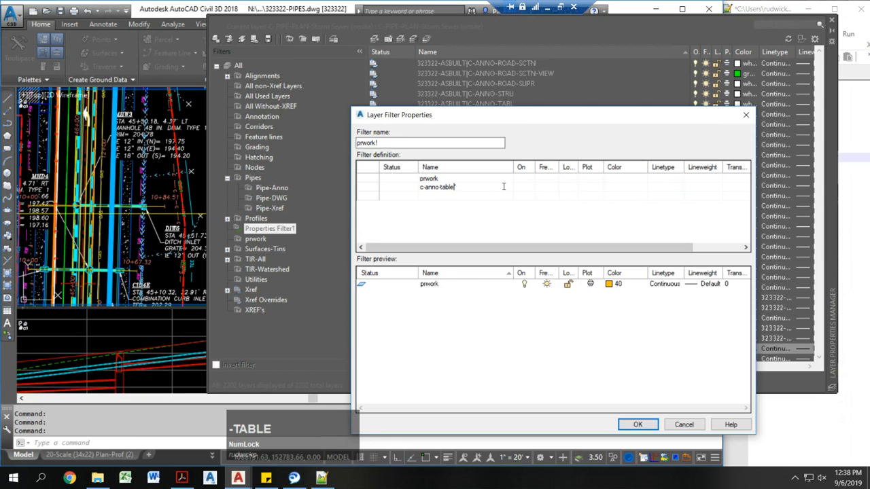
key("BackSpace")
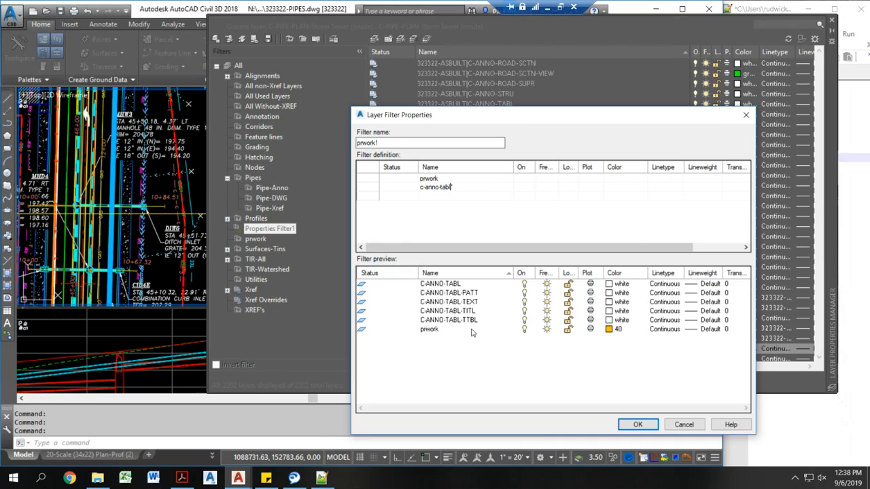
left_click(636, 423)
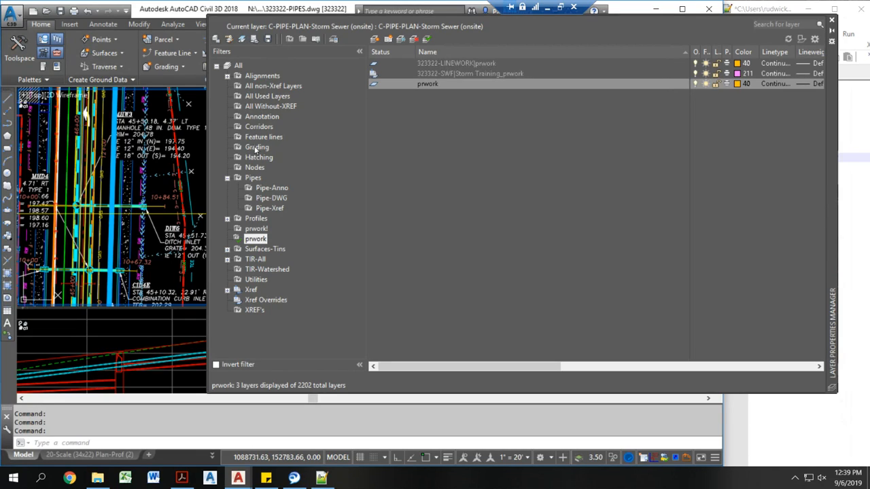
Expand the Xref filter to view its reference drawings and layers, and collapse the Xref and Pipes groups.
left_click(234, 291)
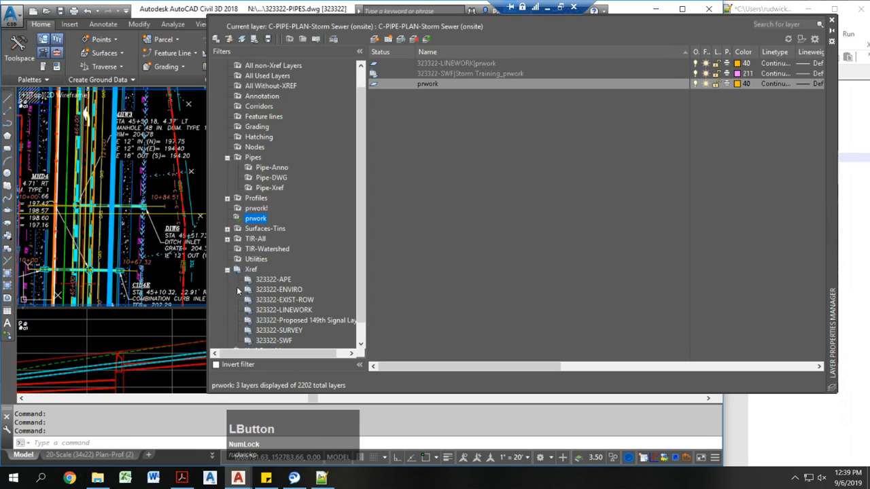
scroll(296, 260, "down", 2)
left_click(251, 250)
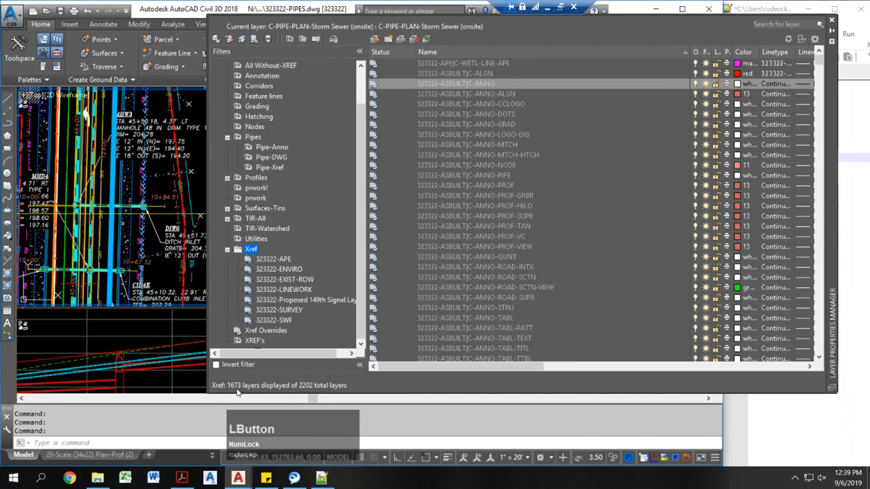
left_click(227, 249)
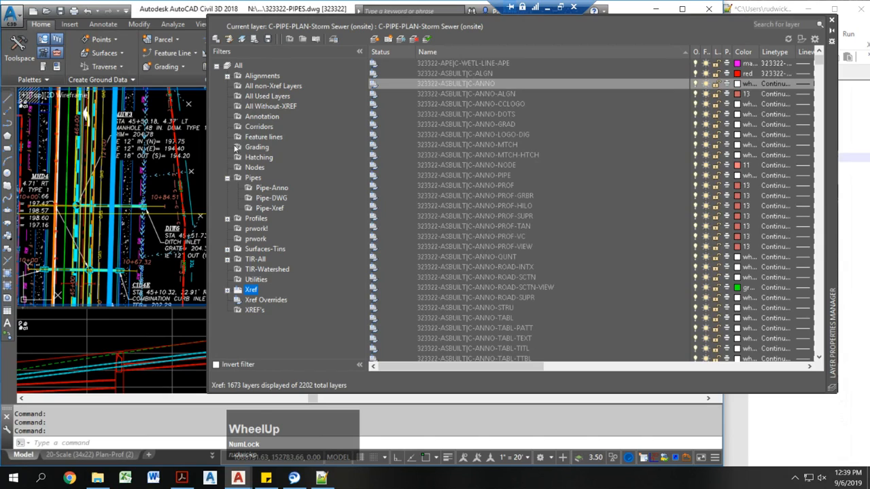
double_click(235, 179)
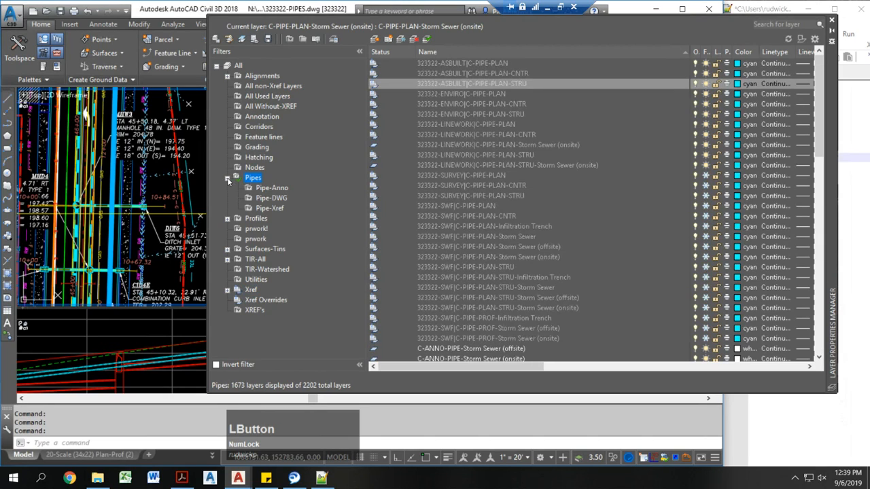
Examine the wildcard rule that excludes reference layers in the All Without-XREF filter's properties, and leave it unchanged.
right_click(264, 107)
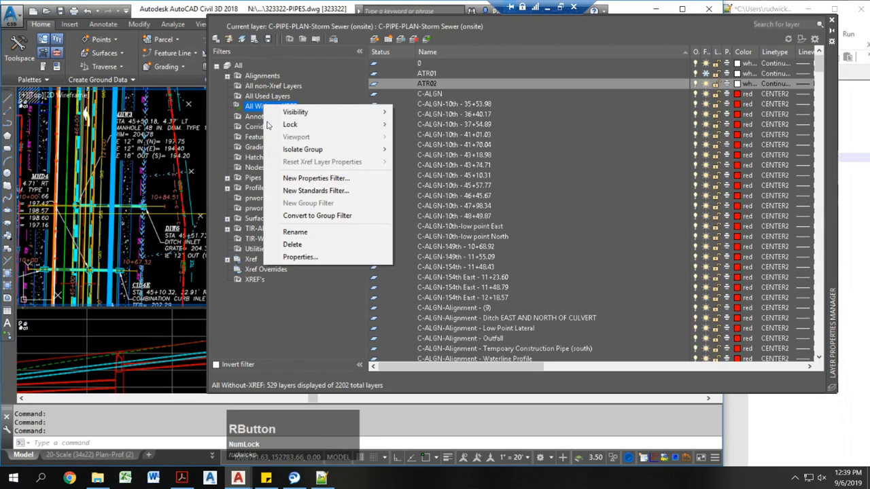
left_click(299, 257)
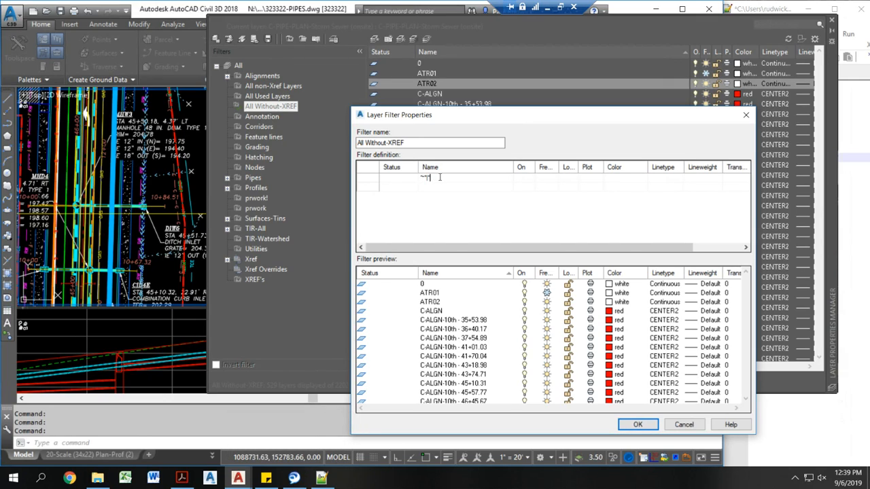
left_click_drag(428, 178, 433, 178)
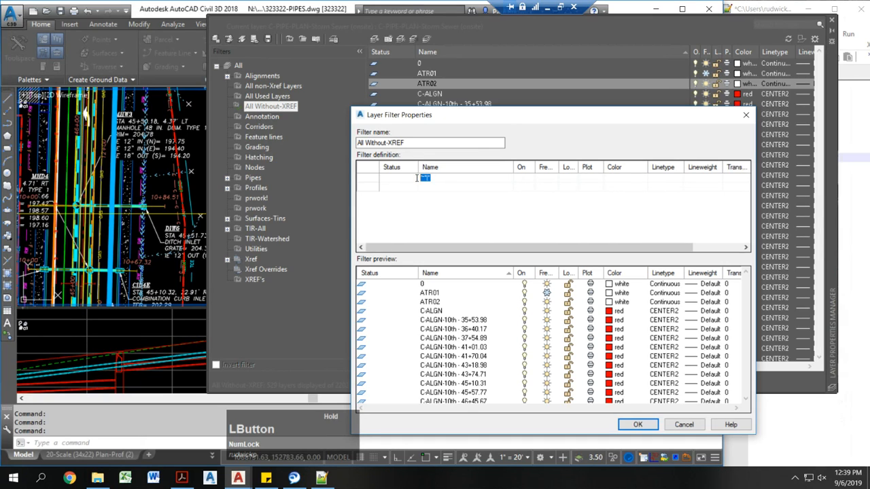
scroll(642, 264, "up", 3)
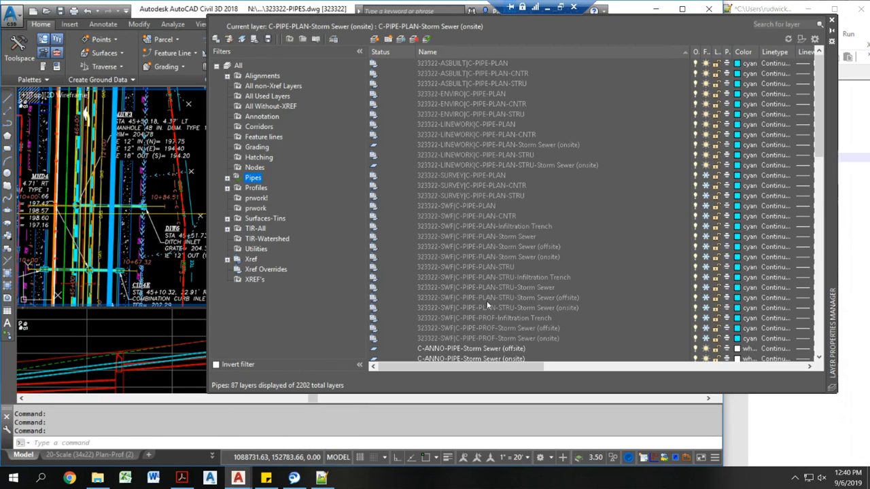
Create a properties filter nested under All Without-XREF with the layer-name rule *pipe*, keeping the default filter name.
left_click(256, 106)
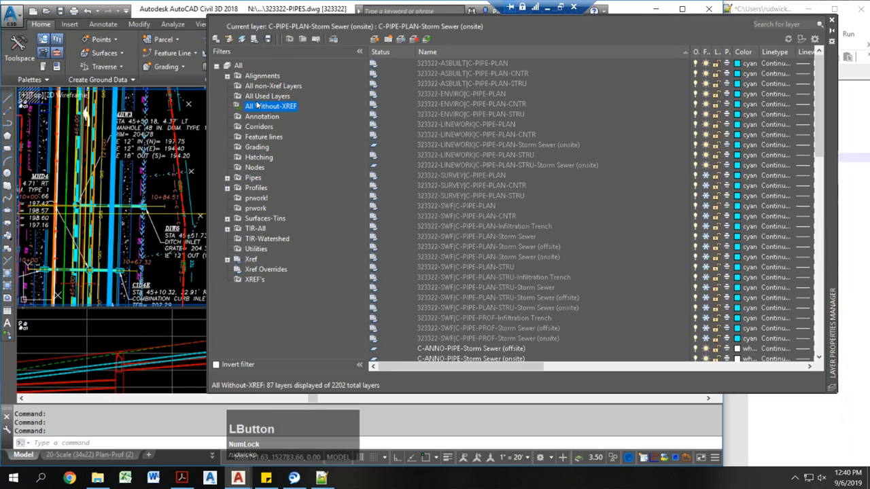
right_click(252, 112)
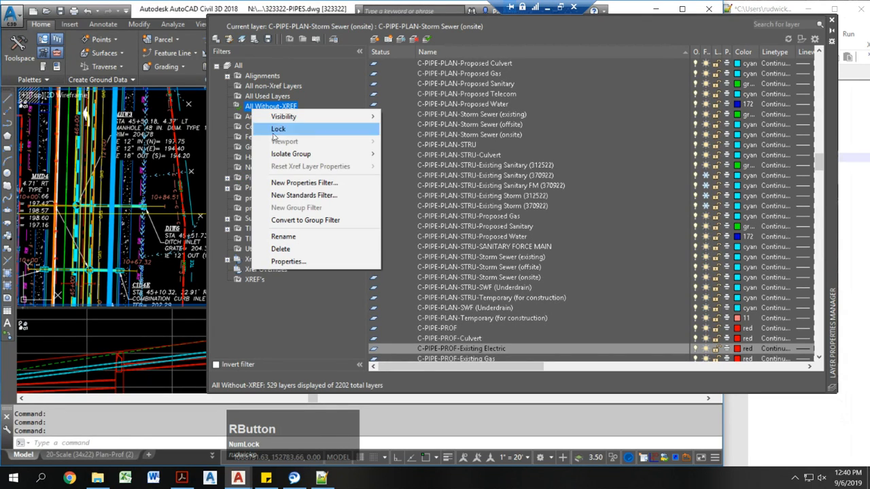
left_click(283, 184)
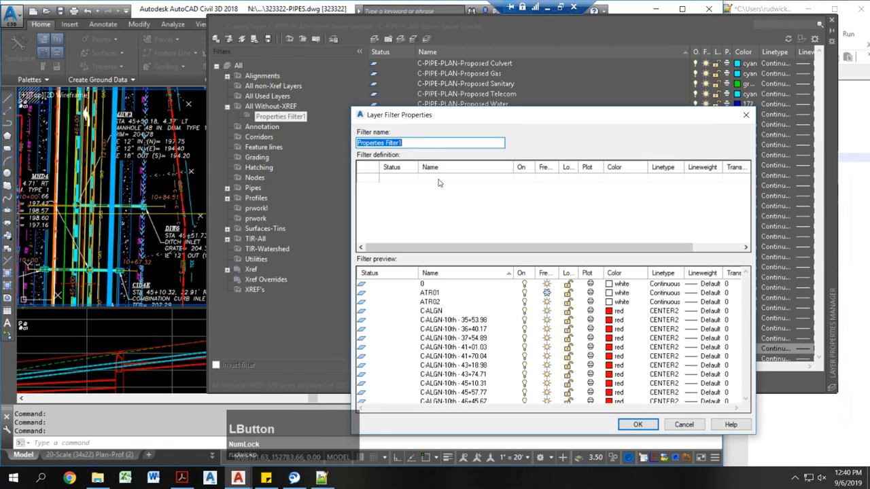
type("c-")
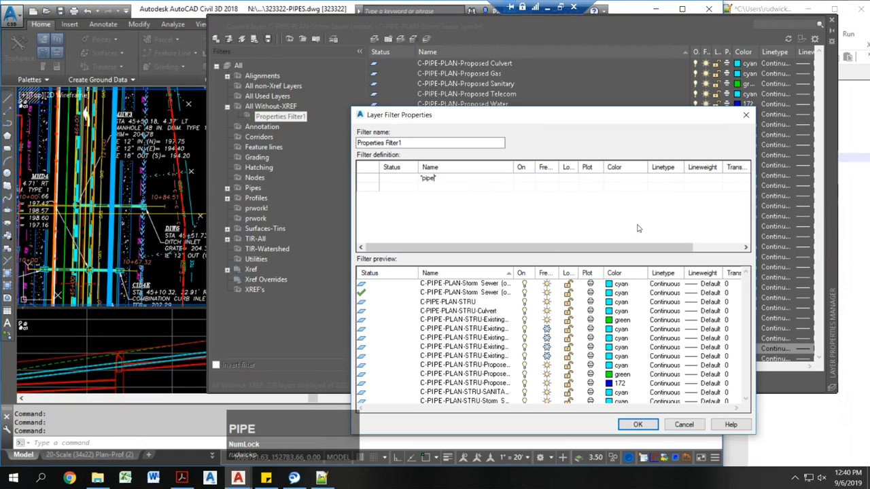
left_click(638, 424)
Look through the layers listed by the new nested pipe filter, and switch the layer list back to All.
left_click_drag(818, 299, 780, 84)
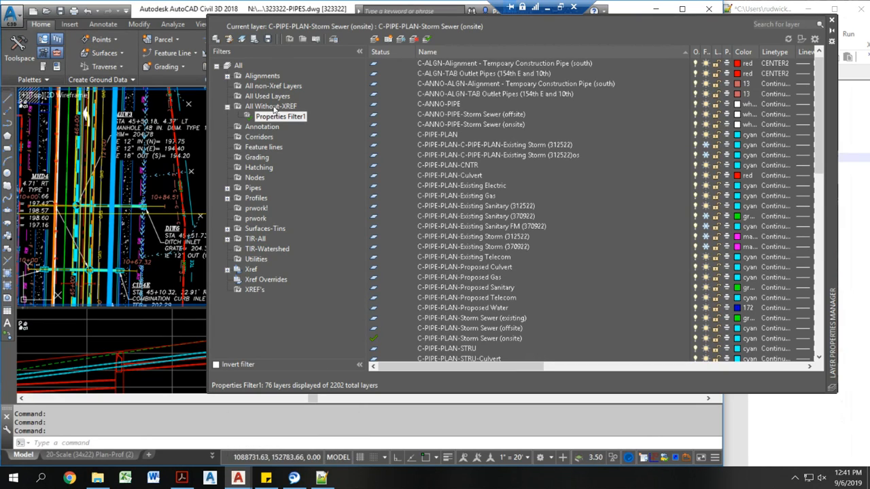
scroll(406, 129, "up", 1)
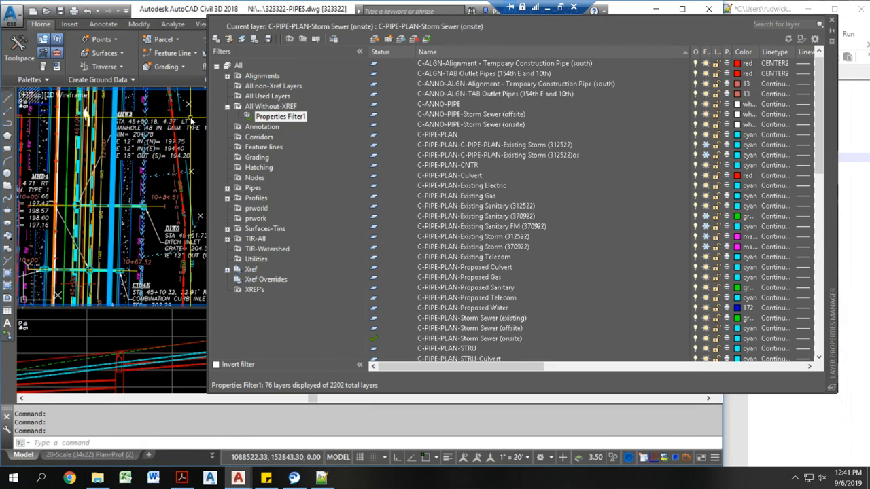
left_click(236, 65)
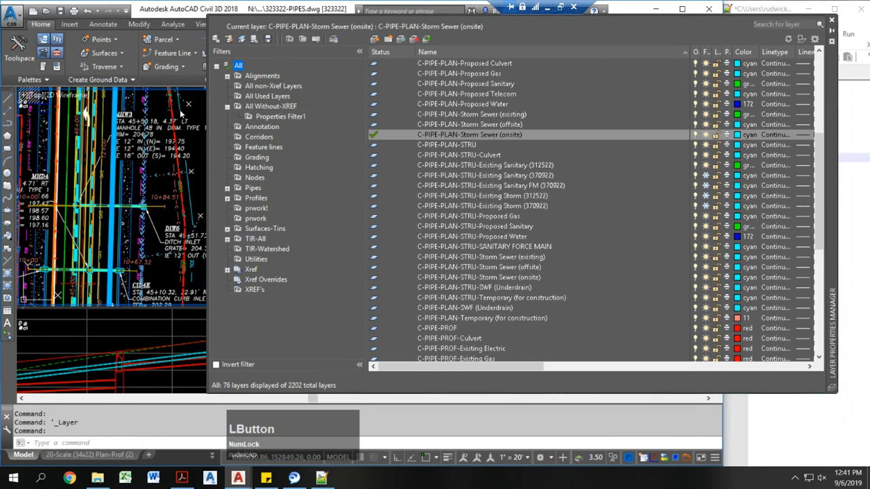
Close the layer manager and look through the unfiltered list of layers available as the current layer, leaving the current layer unchanged.
key("F5")
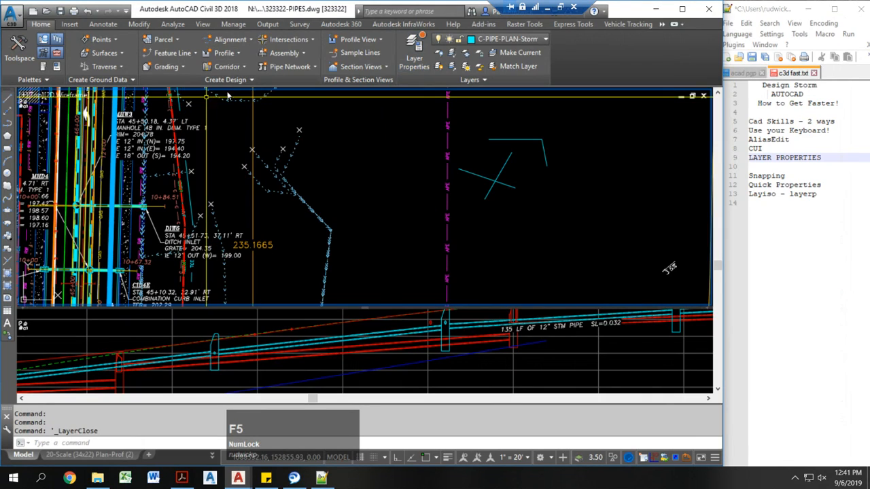
left_click(483, 38)
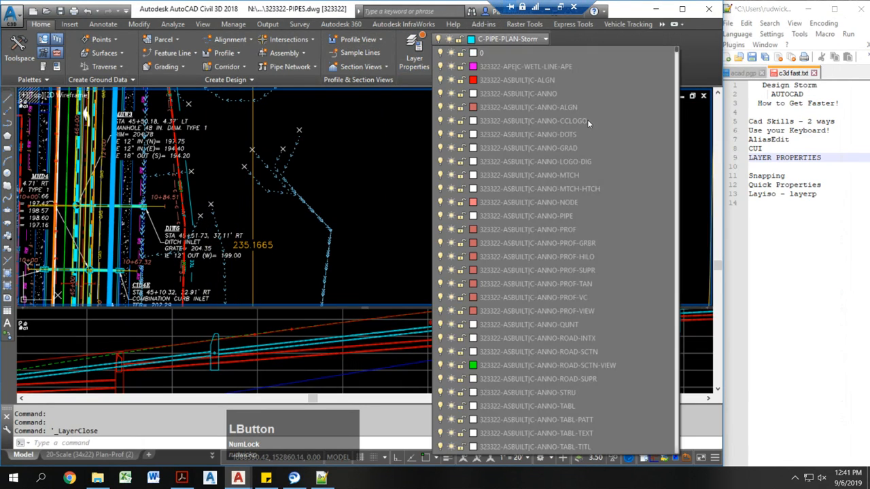
left_click_drag(677, 56, 699, 348)
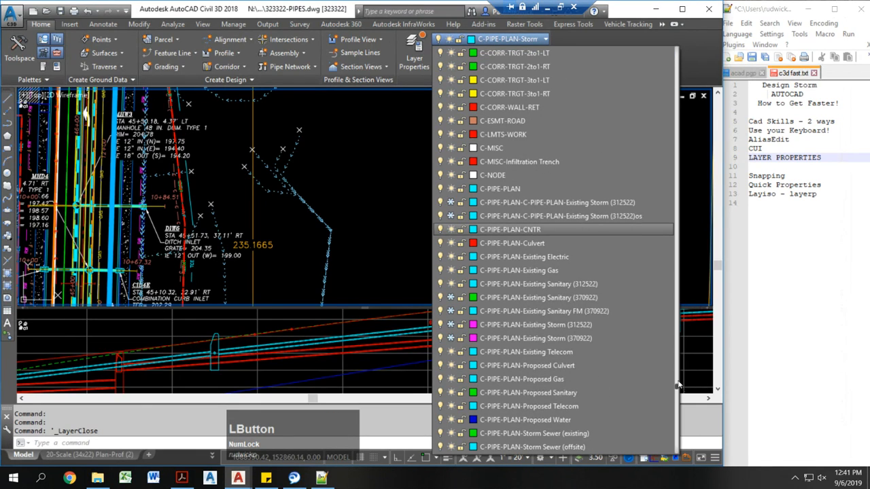
scroll(544, 333, "up", 5)
key("Escape")
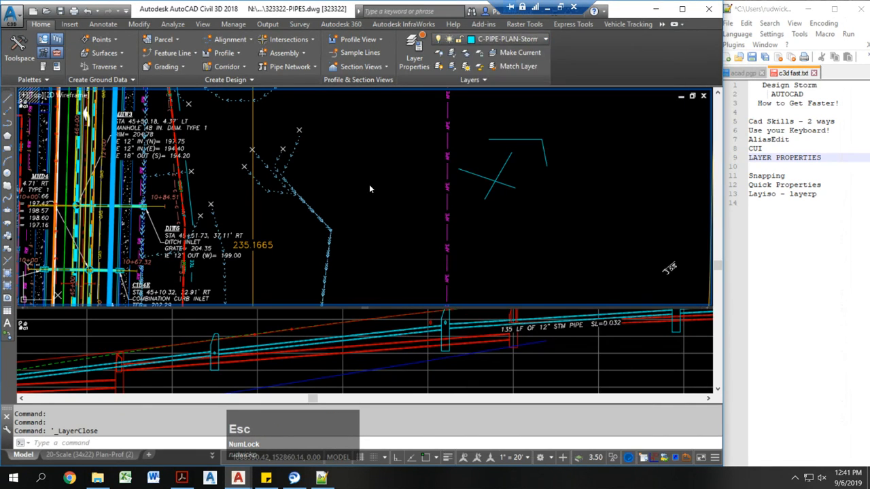
Apply the prwork! layer filter in the layer manager and check the shortened list of selectable layers without changing the current one.
key("F5")
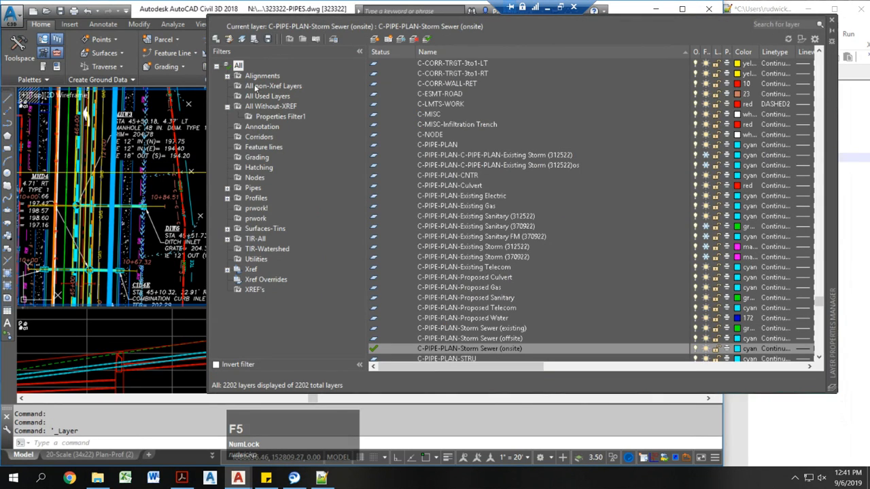
left_click(257, 97)
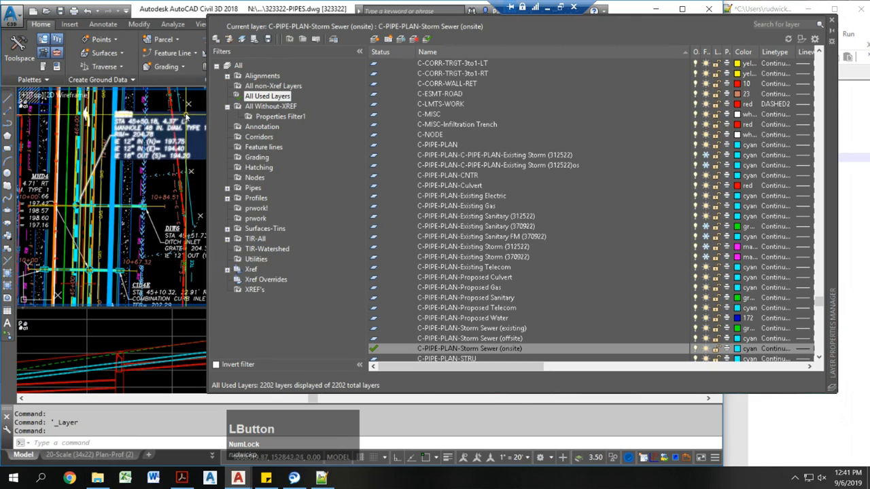
left_click(251, 209)
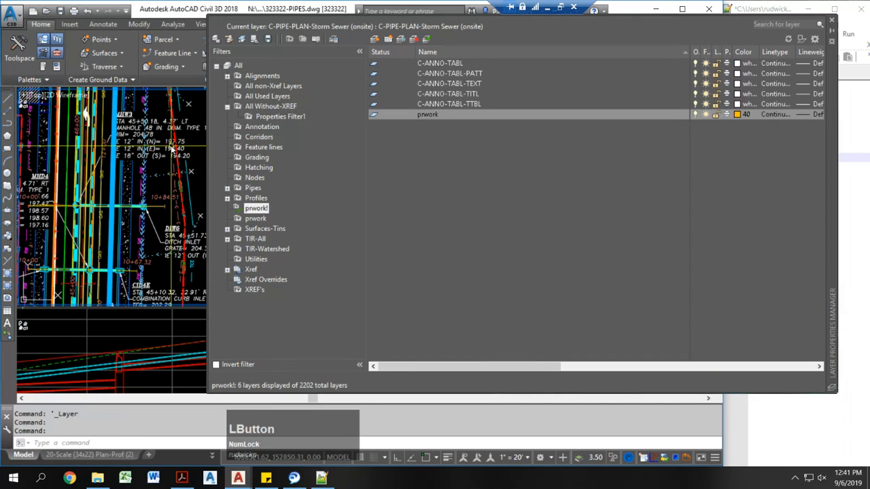
key("F5")
left_click(509, 39)
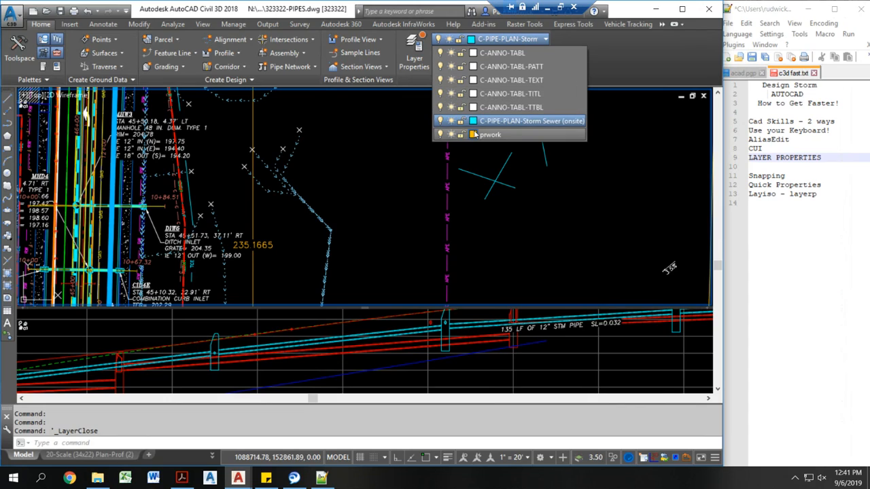
left_click(369, 157)
key("Escape")
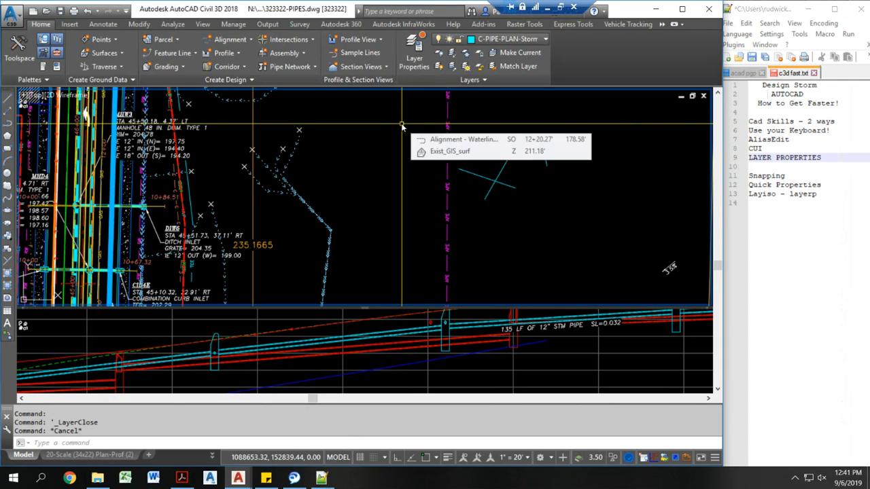
Move to the Snapping line in the notes file, and turn on running object snap in the Civil 3D drawing.
left_click(794, 175)
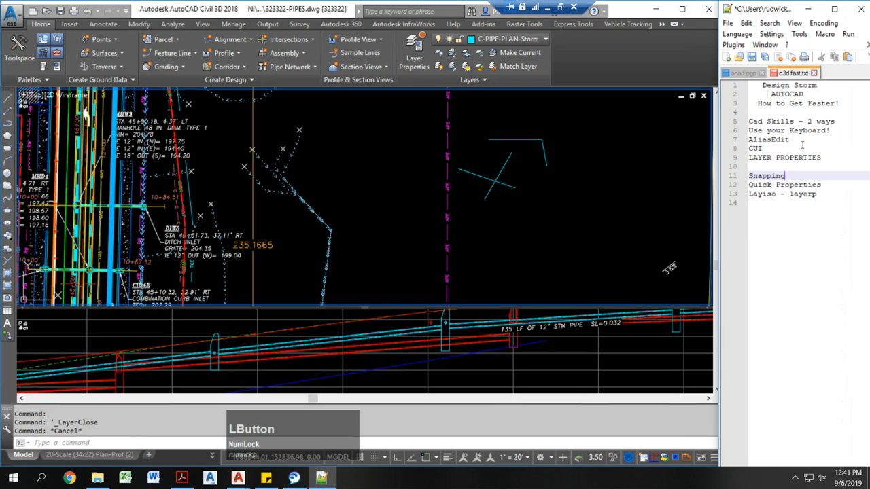
left_click(608, 195)
key("Escape")
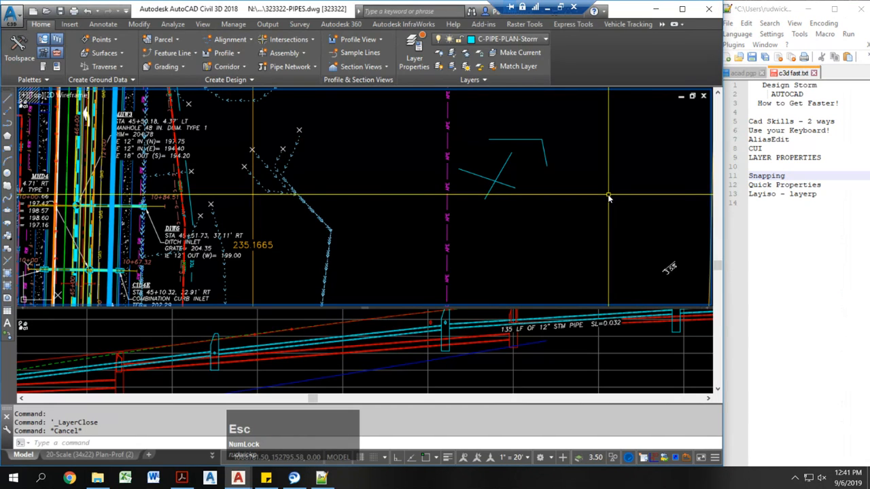
key("F3")
key("Escape")
middle_click_drag(608, 195, 572, 222)
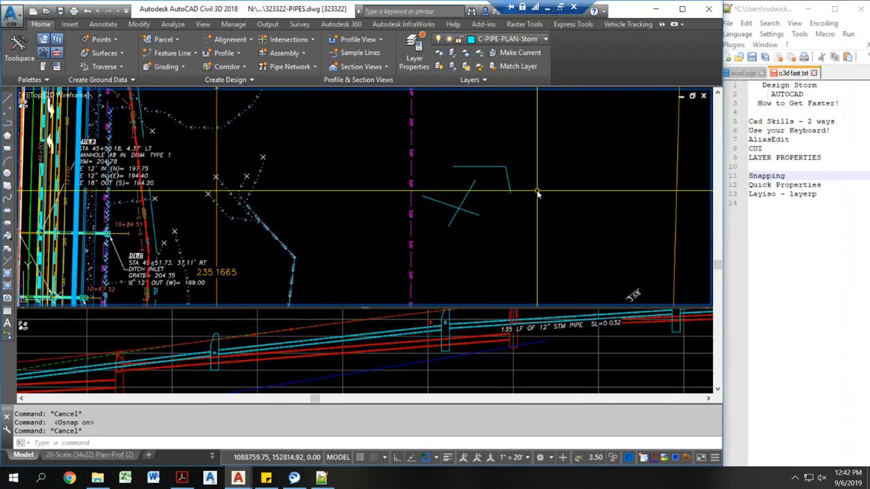
Start a polyline with the alias q and add Midpoint to the running object snap modes.
key("space")
type("q")
key("space")
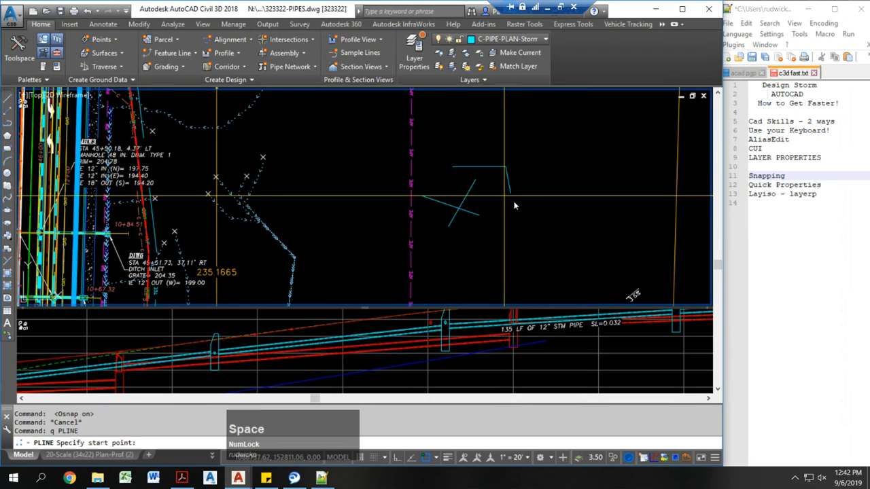
scroll(518, 194, "up", 3)
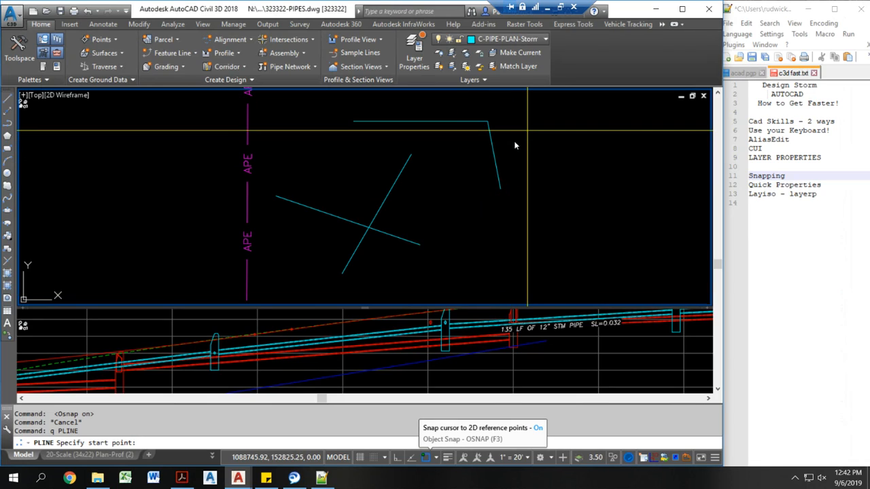
left_click(436, 458)
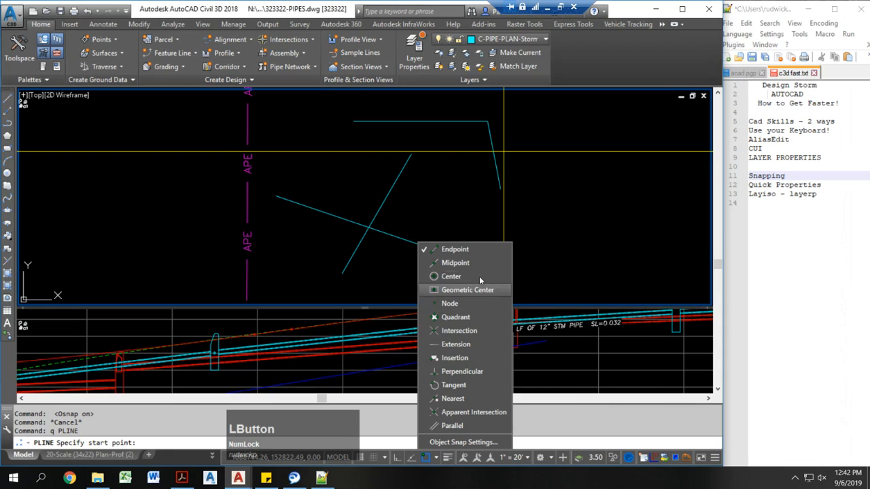
left_click(478, 262)
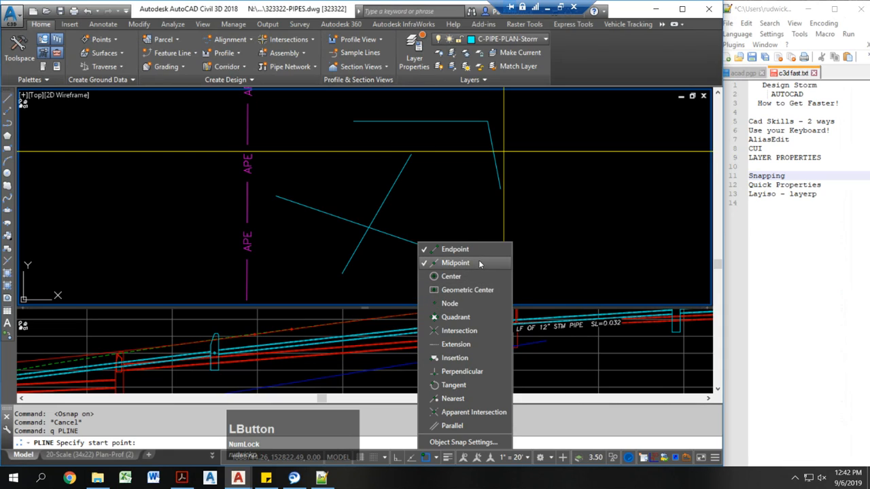
left_click(523, 160)
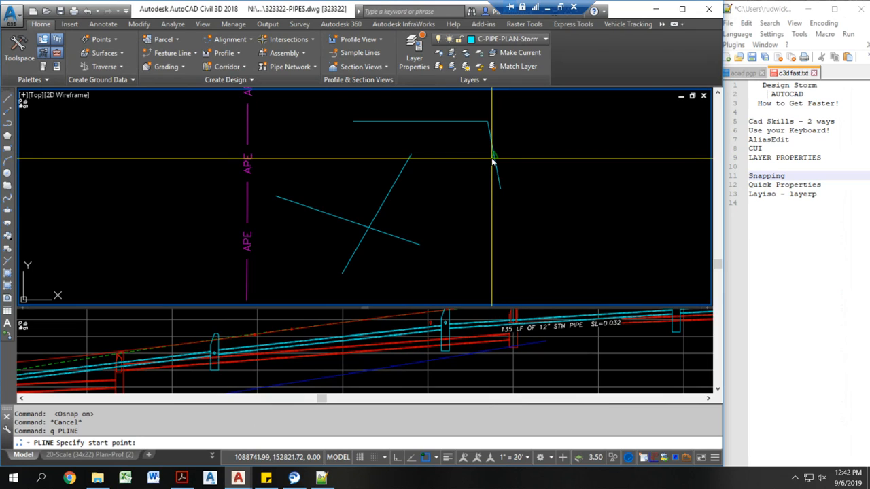
Draw a polyline from a Nearest snap on the short steep line to the Apparent Intersect of the two crossing lines.
key("shift")
right_click(524, 143, "shift")
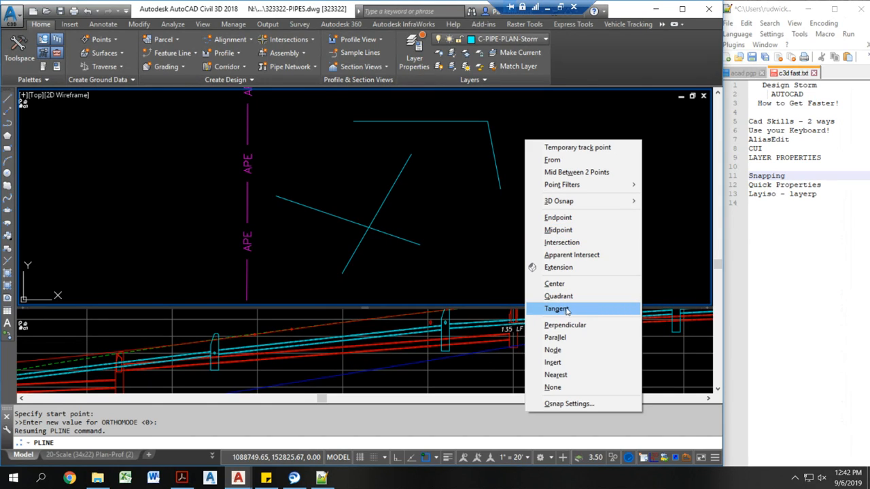
left_click(555, 375)
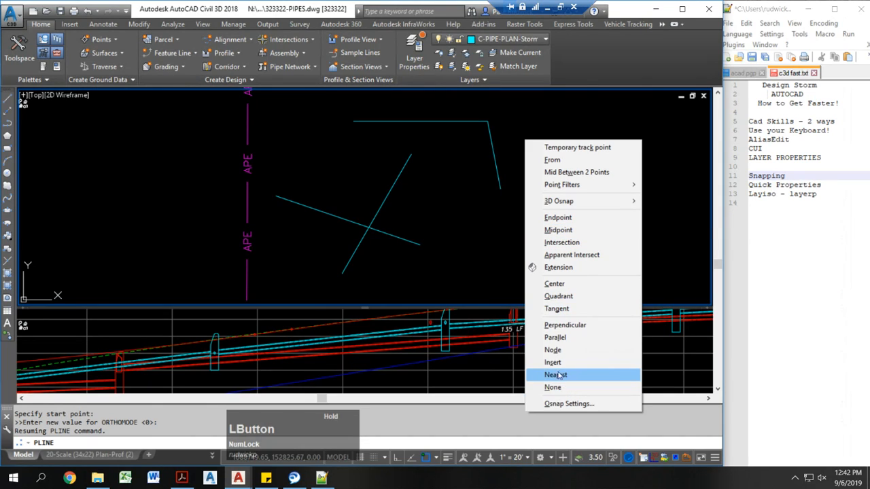
left_click(493, 150)
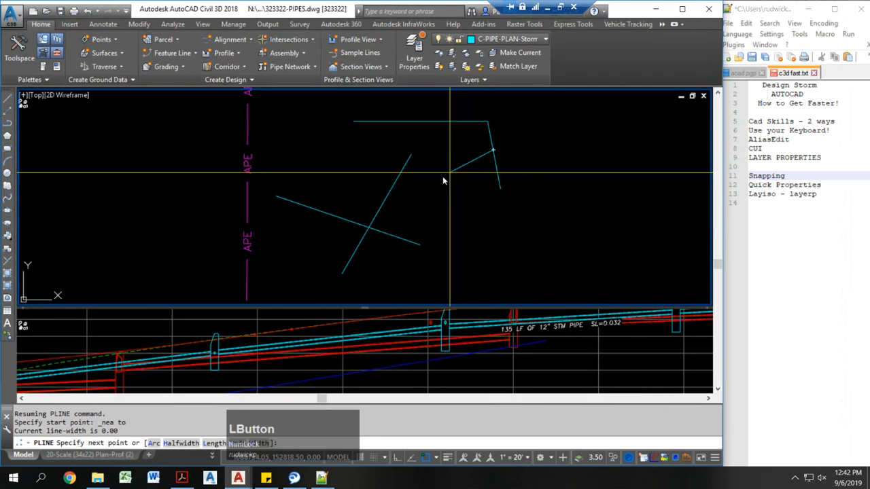
right_click(391, 177, "shift")
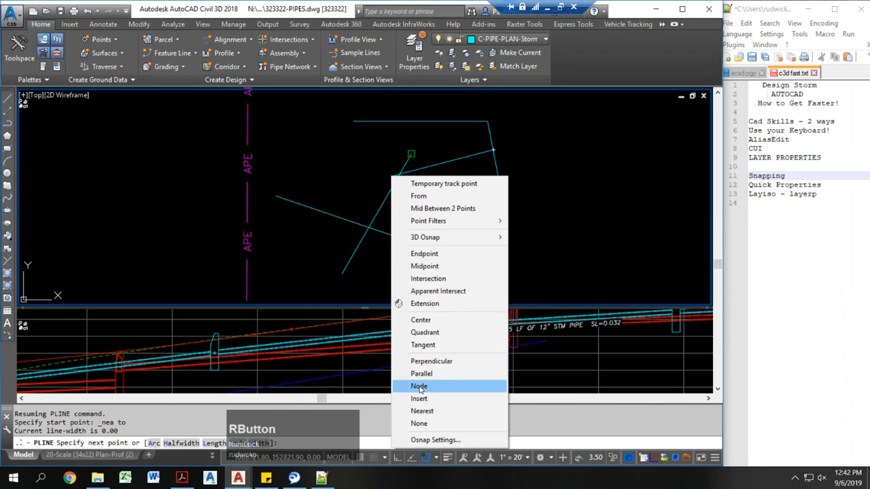
left_click(428, 291)
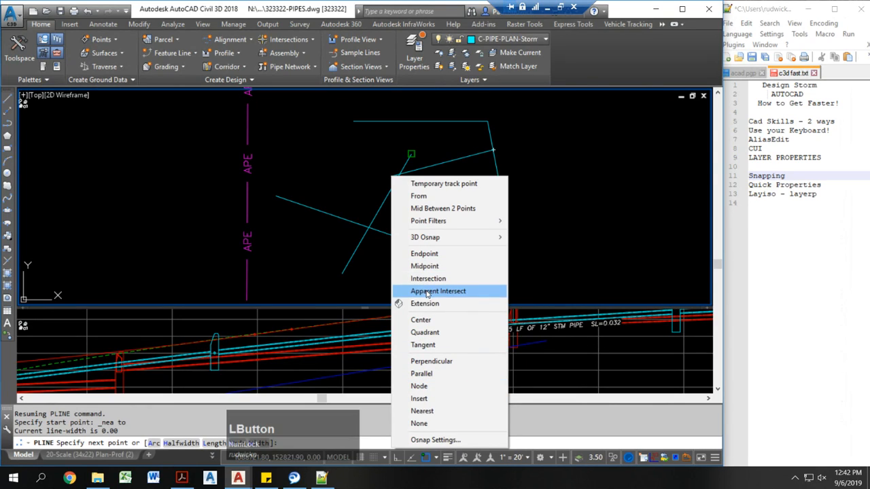
left_click(375, 227)
key("Escape")
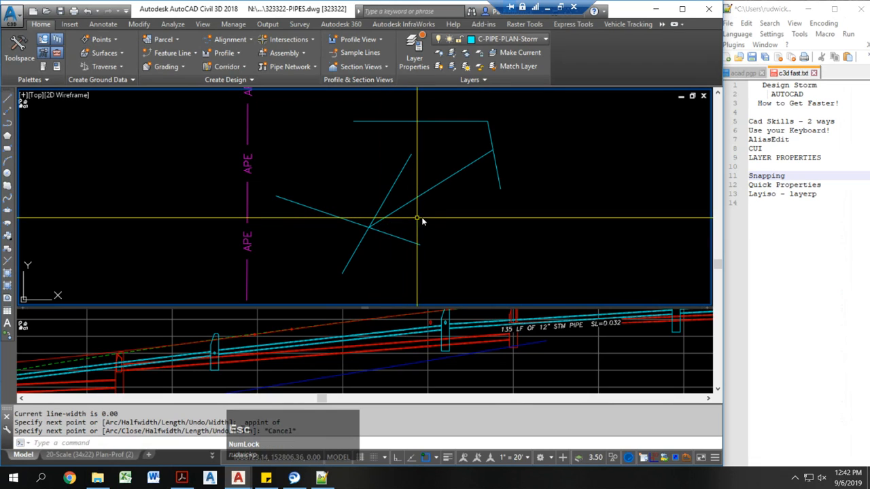
Try a one-time Endpoint snap override for a new polyline's start point, and cancel the command.
type("q")
key("space")
right_click(462, 248)
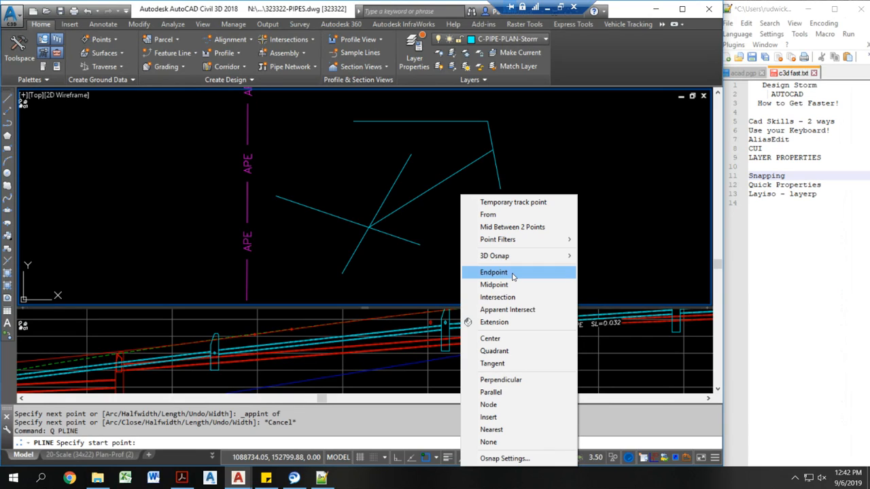
left_click(513, 273)
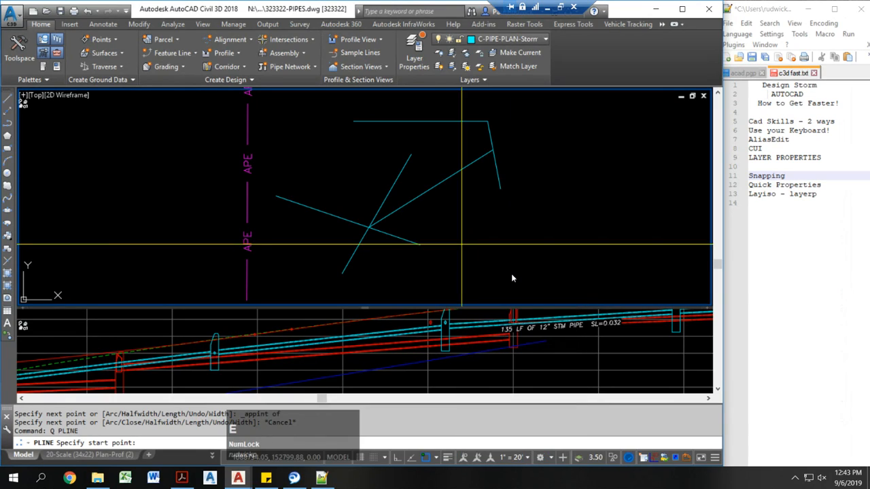
key("Escape")
key("Escape")
Try the one-time Midpoint and Apparent Intersect snap overrides with no drawing command active.
right_click(491, 200, "shift")
key("m")
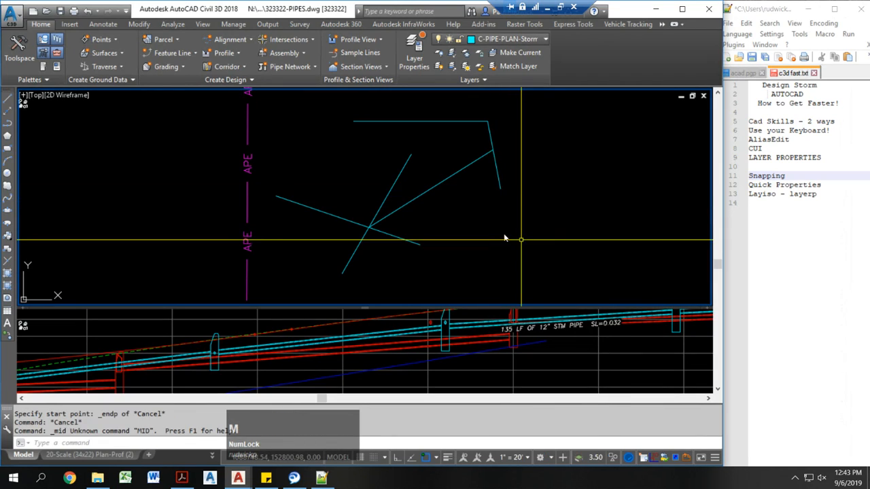
key("Escape")
right_click(514, 162, "shift")
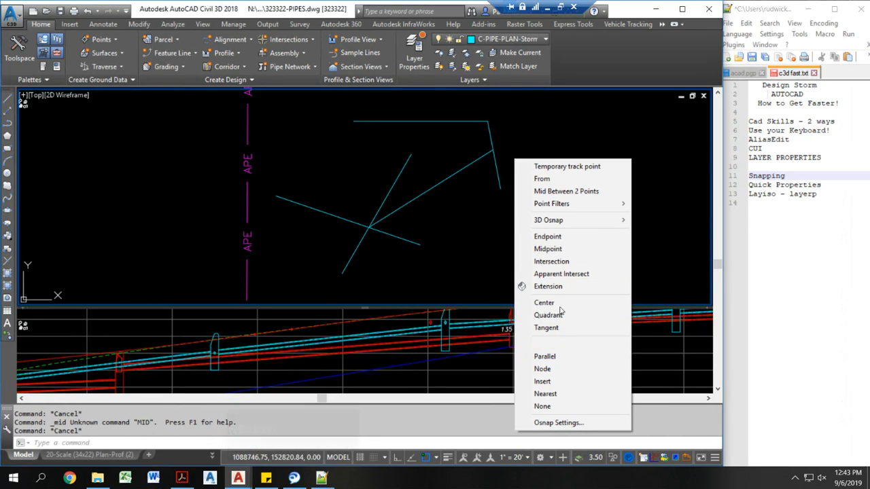
left_click(558, 273)
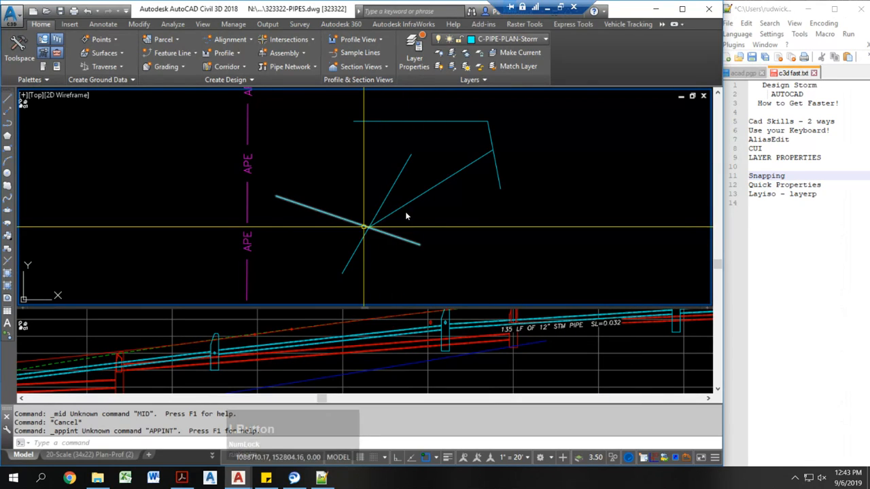
key("Escape")
Try an Apparent Intersect override in a new polyline, cancel it, and try a Nearest override outside any command.
type("q")
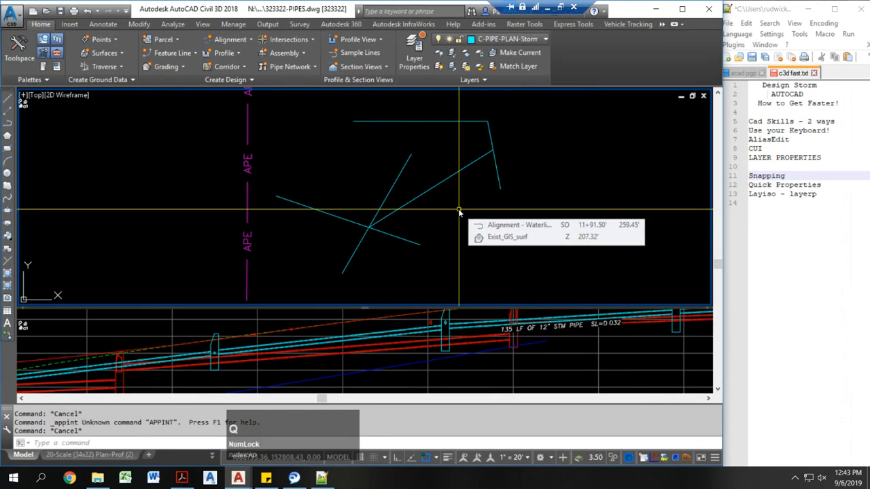
key("space")
right_click(458, 209, "shift")
mouse_move(490, 246)
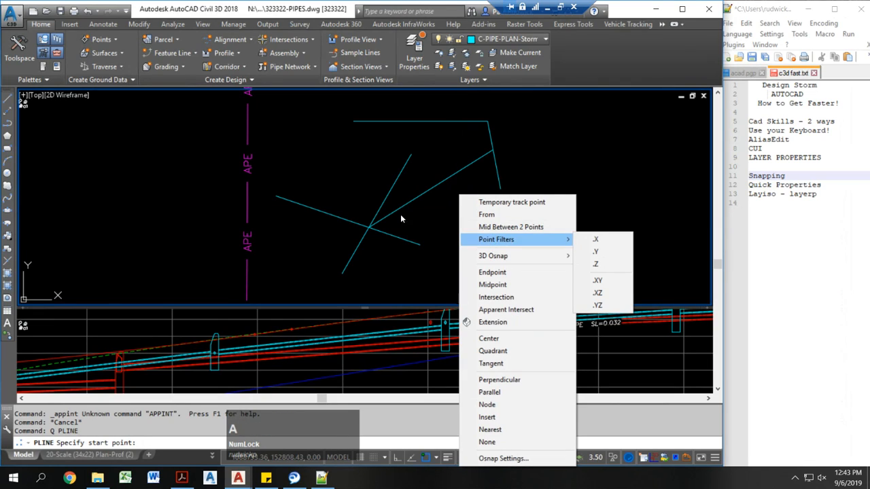
left_click(495, 313)
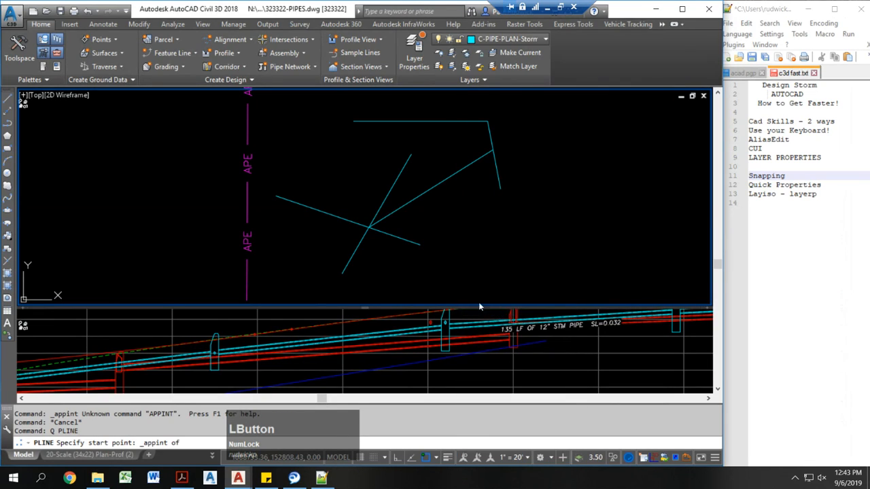
key("Escape")
right_click(475, 219, "shift")
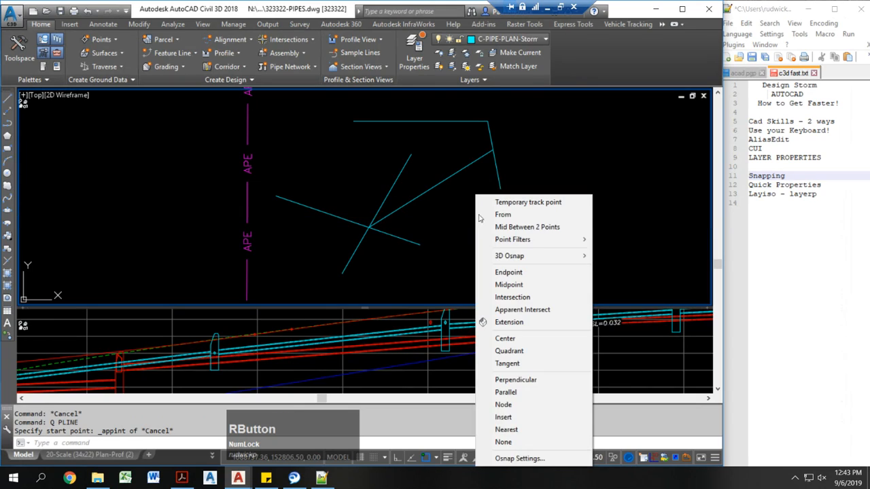
left_click(511, 432)
key("Escape")
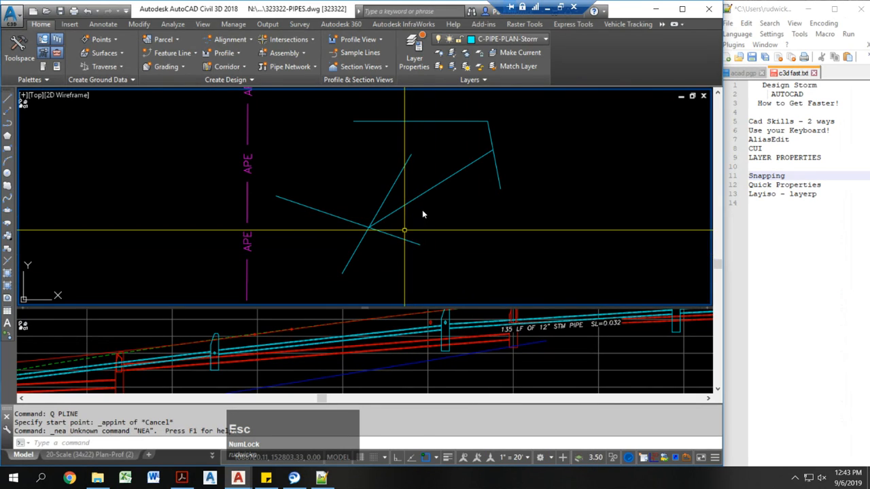
Start a polyline with alias q, using an Endpoint override at the lower-right end of the shallower crossing line.
middle_click_drag(449, 213, 432, 237)
key("space")
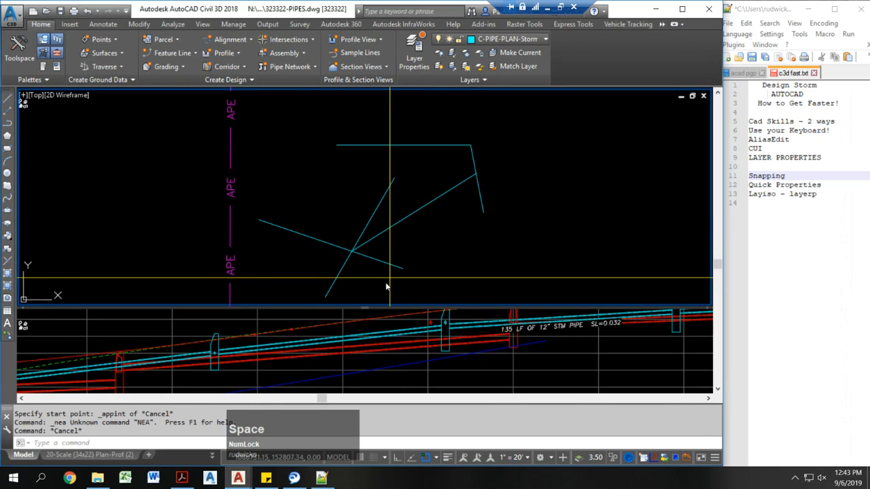
type("q")
key("space")
right_click(396, 275, "shift")
key("e")
left_click(401, 268)
Continue the polyline using one-time snaps: Nearest on the steep line, then Midpoint of the right-hand segment and of the horizontal segment.
right_click(388, 222, "shift")
key("r")
left_click(373, 214)
right_click(398, 206, "shift")
key("m")
left_click(468, 178)
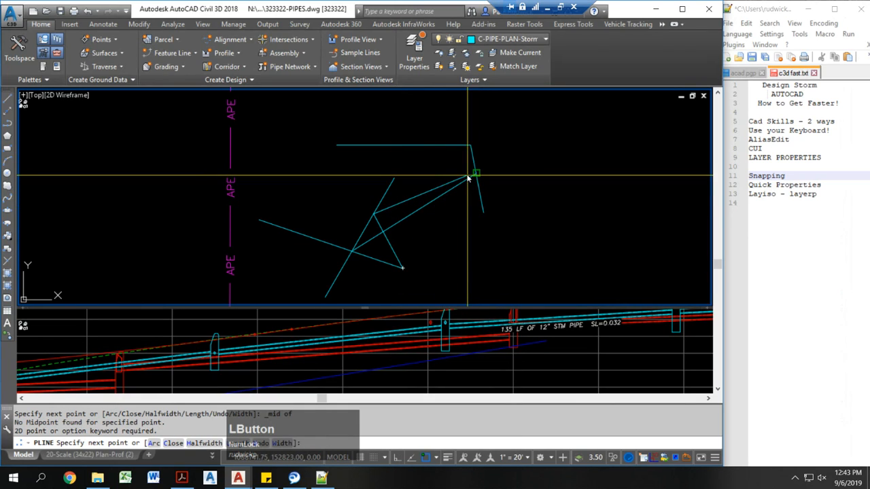
right_click(438, 163, "shift")
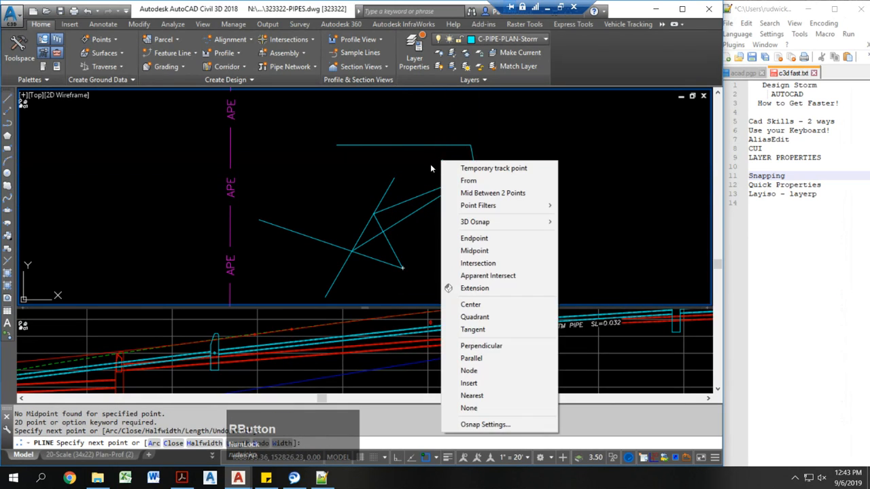
left_click(404, 146)
Finish the polyline using Endpoint at the steep line's upper end, Nearest on the shallow line, and Endpoint at the steep line's lower end.
right_click(382, 181, "shift")
key("e")
left_click(395, 179)
right_click(307, 225, "shift")
key("r")
left_click(306, 236)
right_click(325, 281, "shift")
key("e")
left_click(324, 292)
key("Escape")
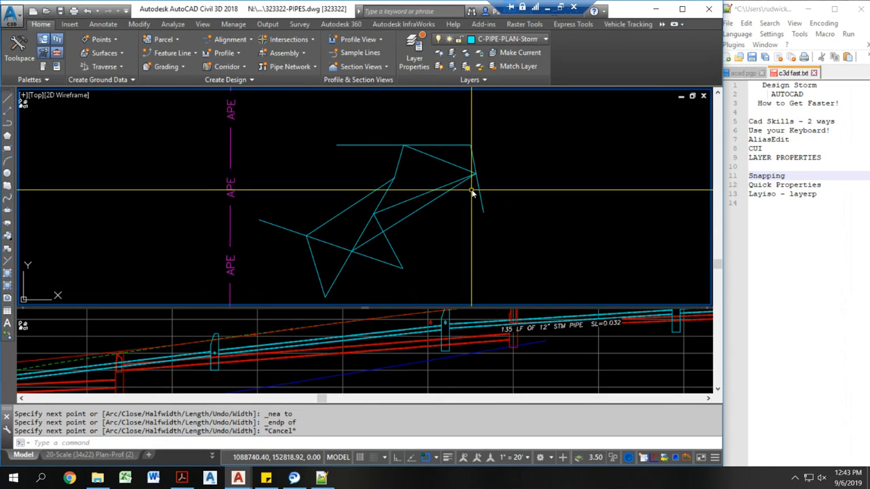
Mark the Quick Properties line in the c3d fast.txt notes and toggle the Properties palette on and off in the drawing.
middle_click_drag(484, 195, 485, 198)
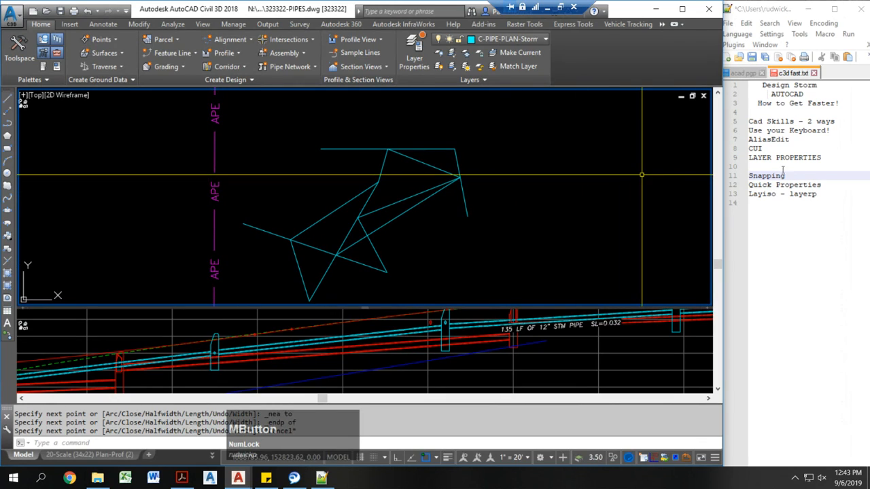
left_click(781, 185)
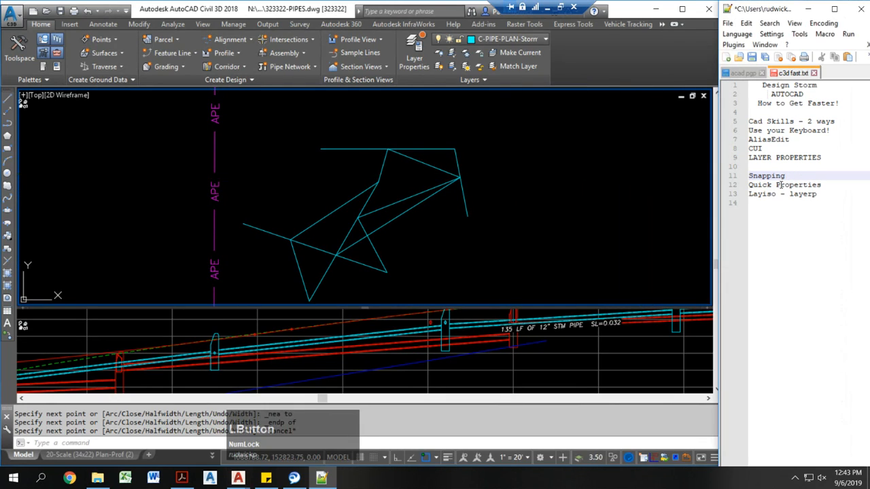
left_click(473, 210)
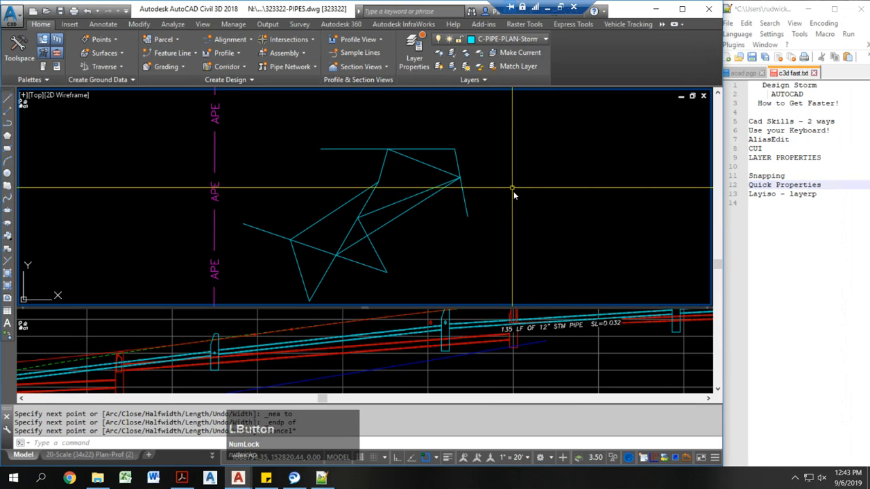
left_click(57, 67)
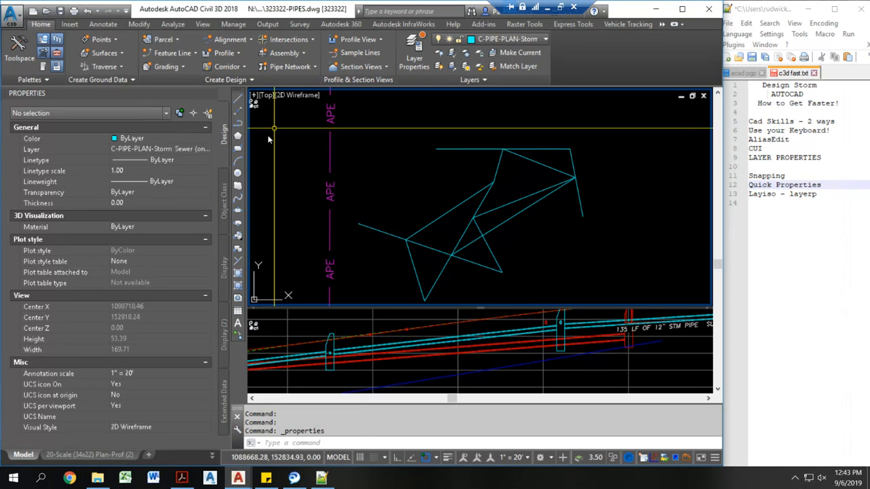
key("ctrl+1")
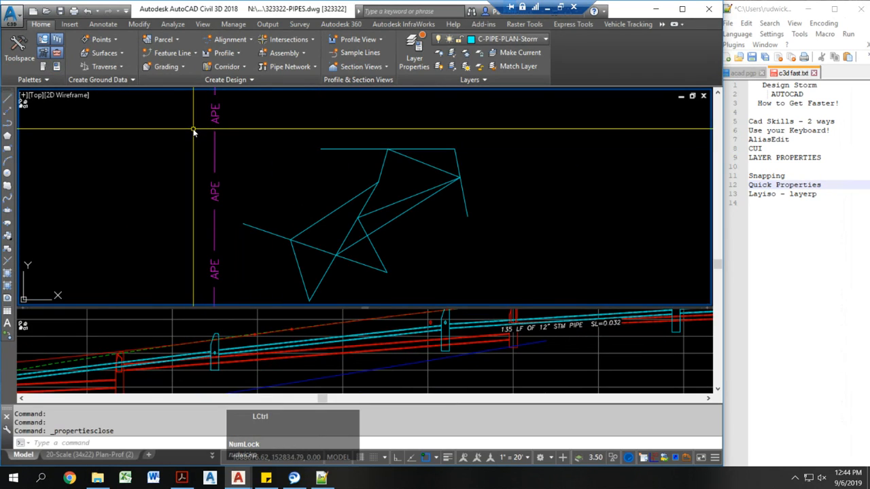
key("ctrl+1")
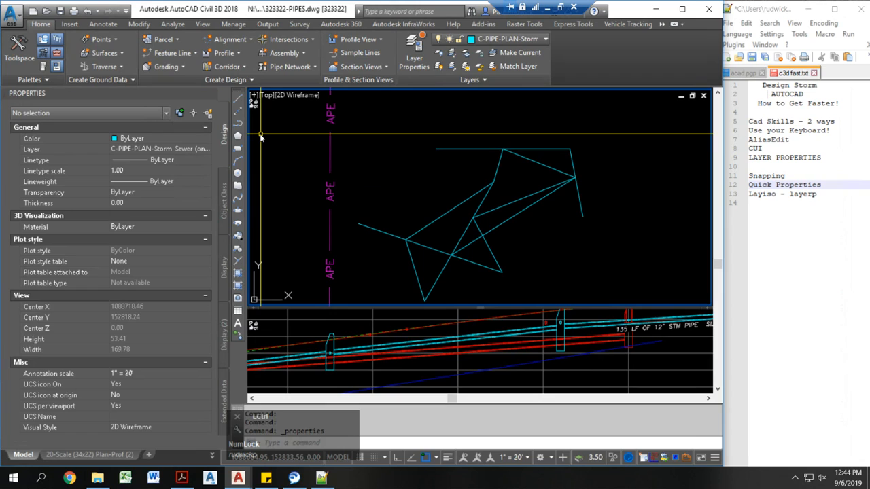
key("ctrl+1")
type("pr")
key("Return")
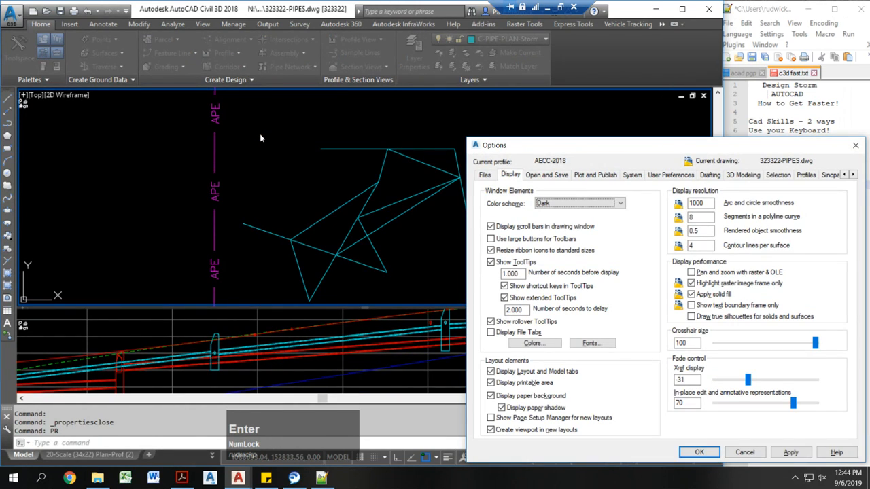
key("Escape")
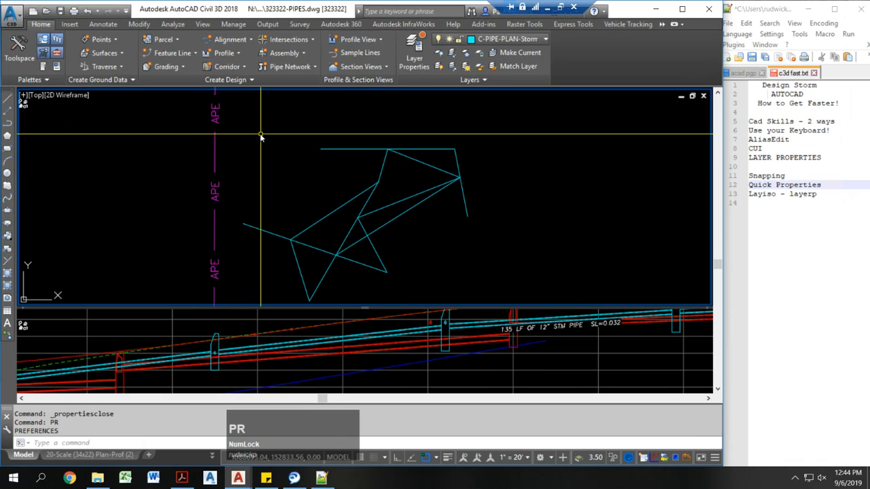
Show the Properties palette with the prop command, view the upper open polyline's properties, and close the palette with nothing selected.
type("prop")
key("Return")
key("ctrl+1")
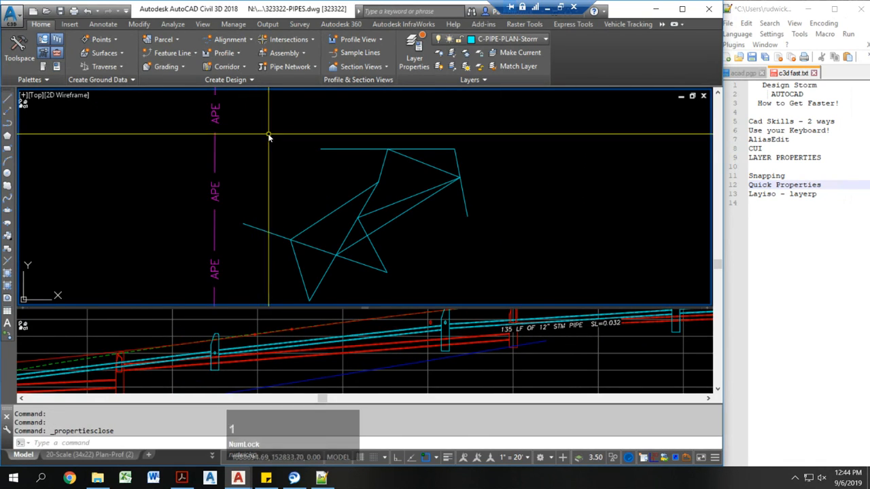
key("ctrl+1")
left_click(441, 149)
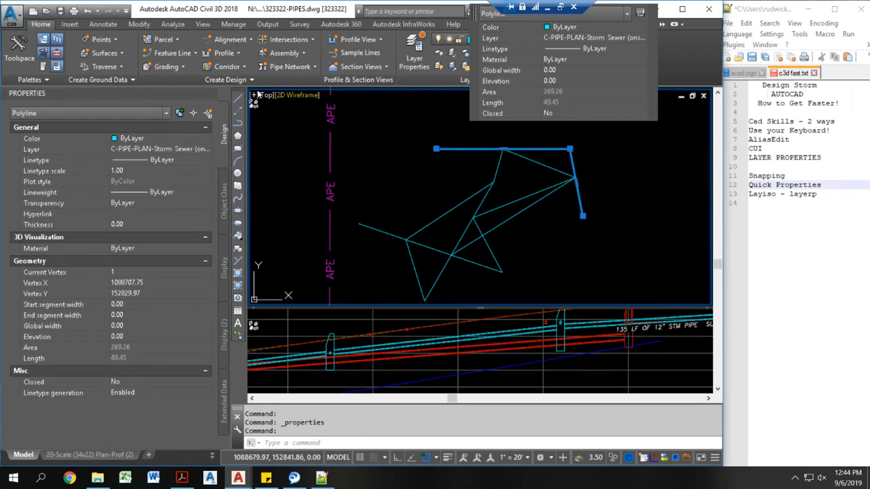
left_click(214, 99)
key("Escape")
Add a multileader reading "asdfds", with its arrowhead snapped by Nearest to the horizontal polyline segment and its landing up to the right.
type("mlead")
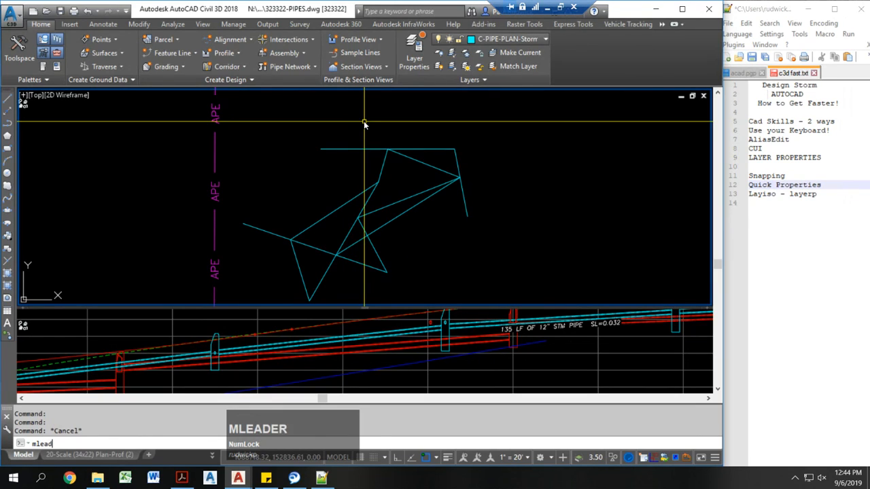
key("Return")
right_click(354, 133, "shift")
key("r")
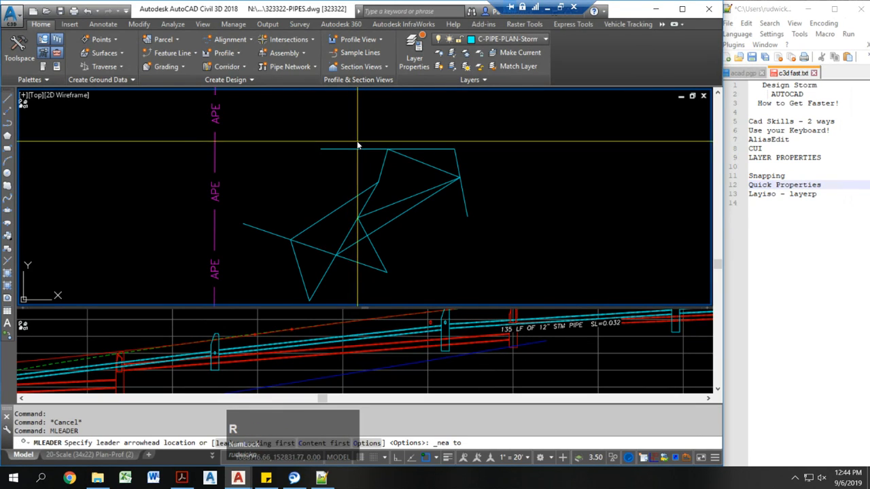
left_click(357, 147)
middle_click_drag(392, 118, 348, 156)
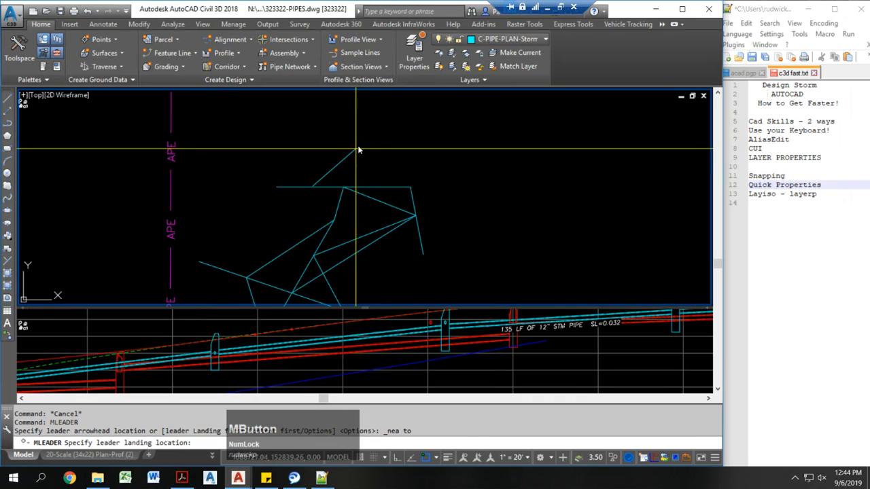
left_click(371, 152)
type("asdf")
left_click(425, 142)
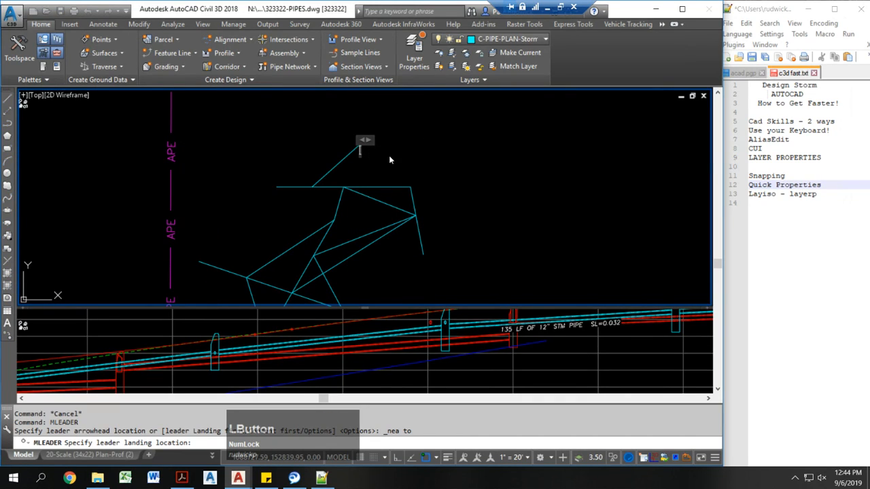
Set QPMODE to 0 and show the new multileader in the Properties palette.
left_click(373, 161)
left_click(333, 147)
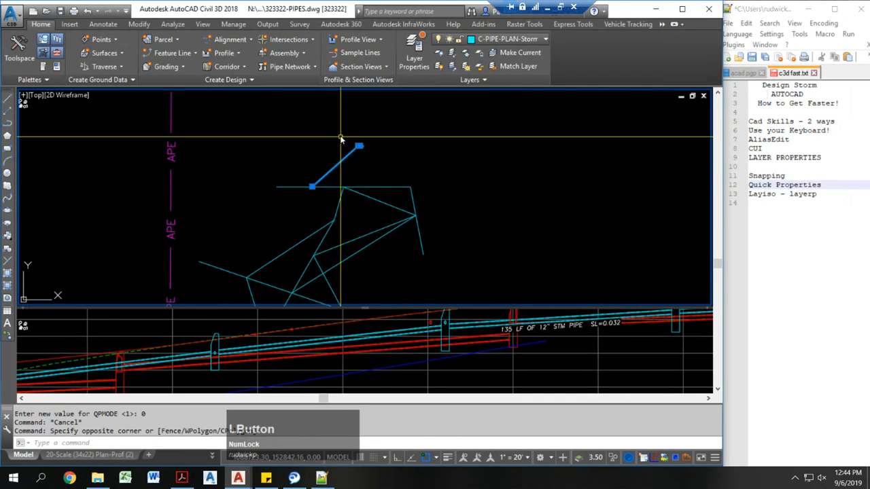
key("ctrl")
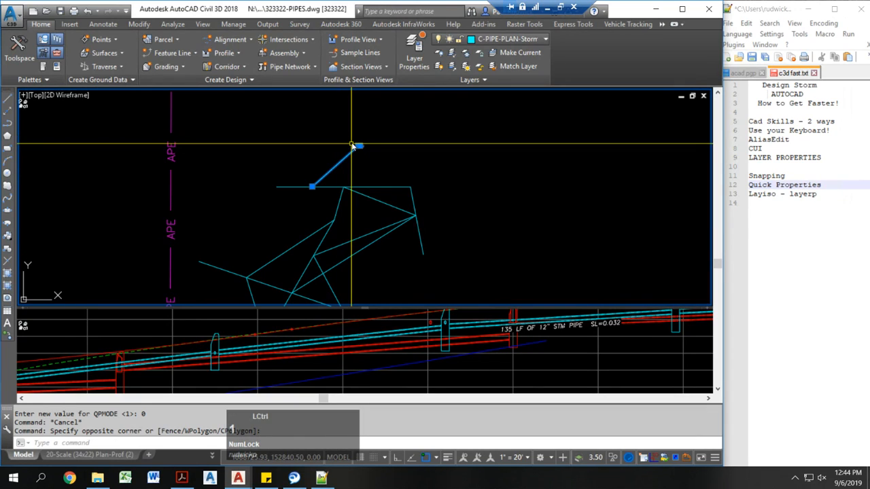
key("ctrl+1")
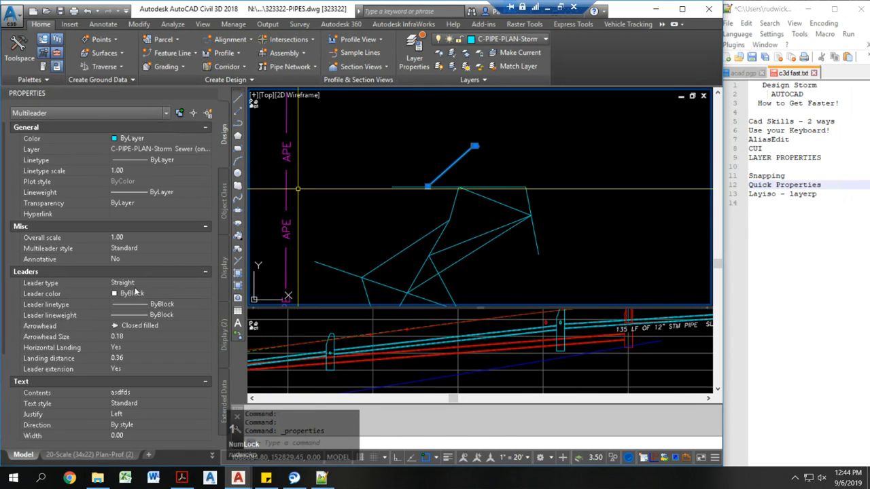
Set the multileader's arrowhead size to 5, and reduce it to 3.
left_click(152, 335)
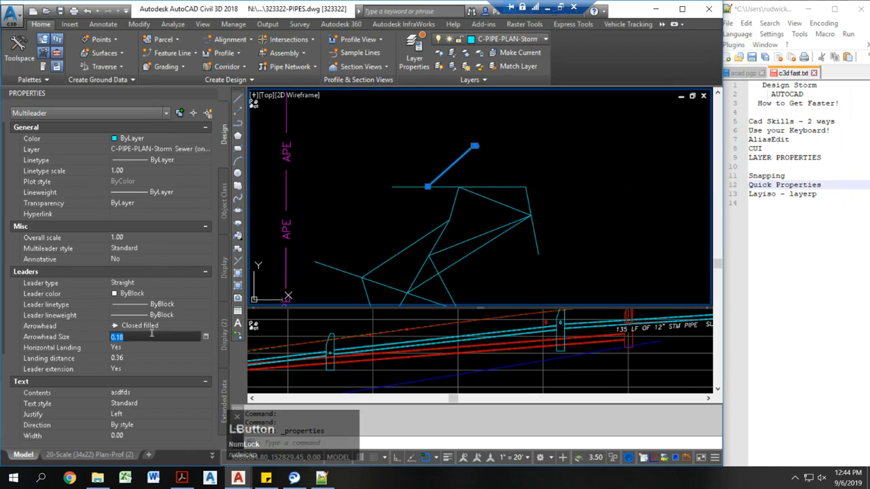
type("5")
key("Return")
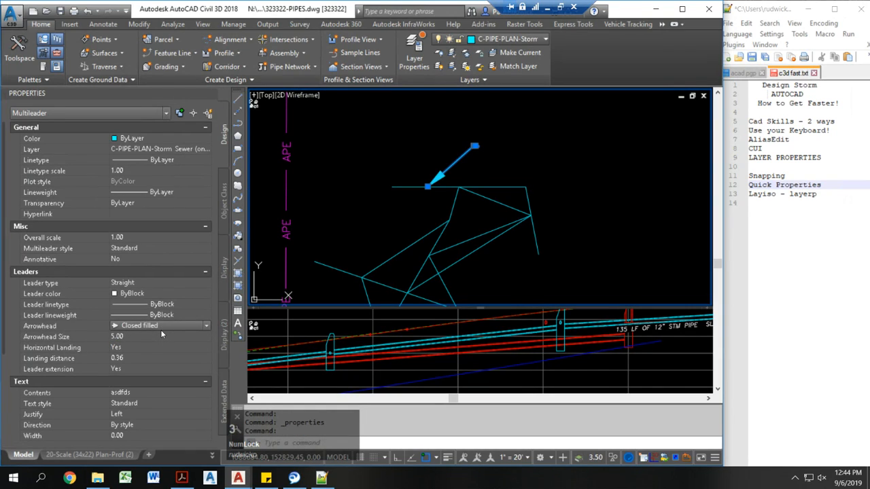
left_click(161, 336)
type("3")
key("Tab")
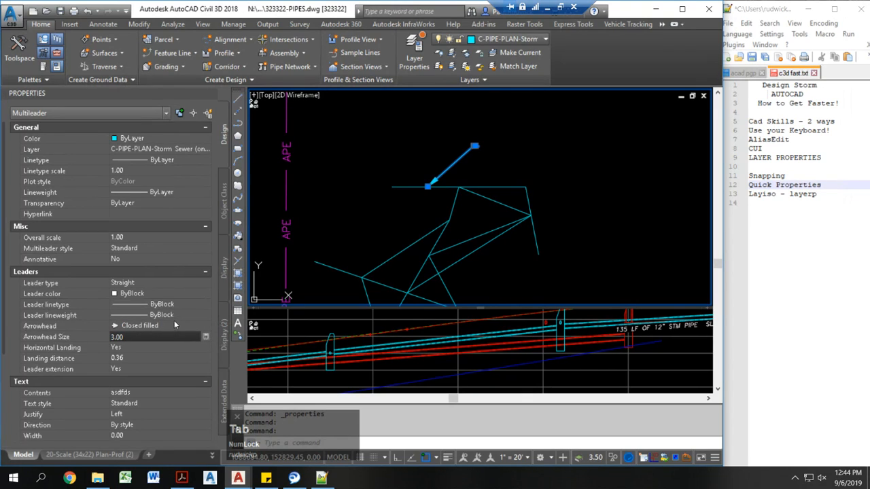
Set the multileader's text height to 3, deselect it, and close the Properties palette.
scroll(162, 333, "down", 3)
left_click(150, 326)
type("5")
key("Tab")
key("Escape")
middle_click_drag(508, 96, 475, 117)
left_click(211, 95)
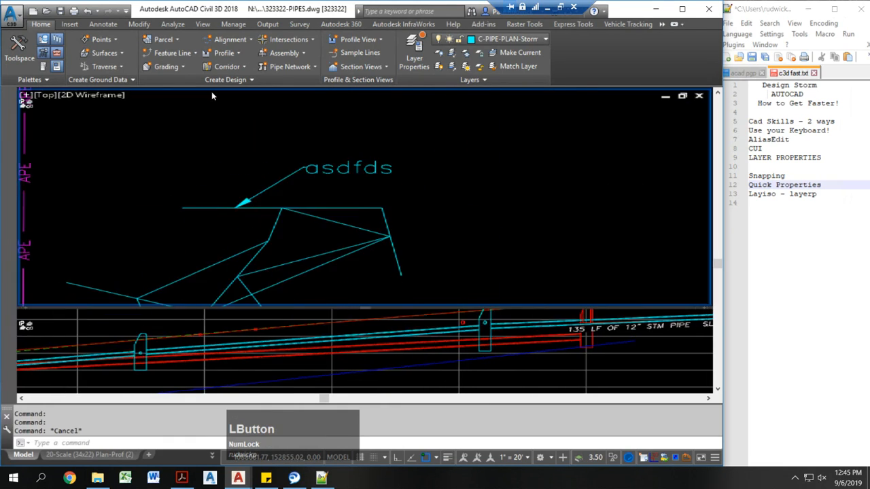
View the asdfds multileader in the Properties palette, close the palette, and clear the selection.
left_click(347, 167)
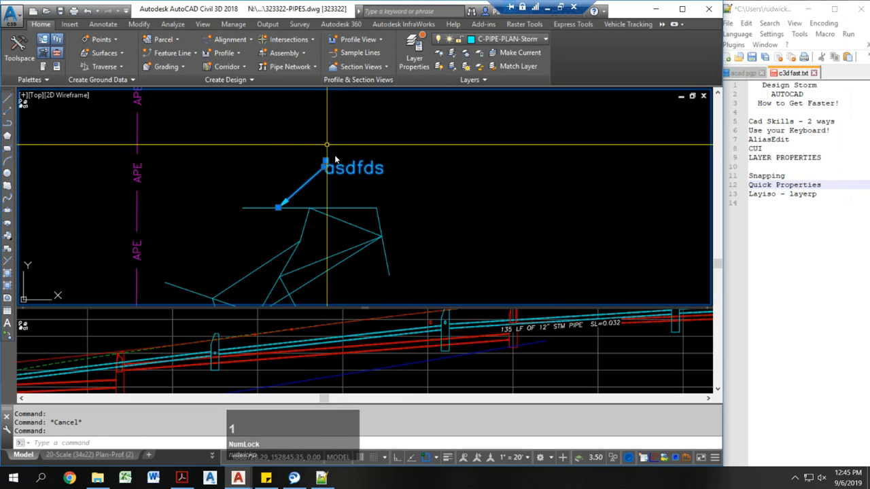
key("ctrl+1")
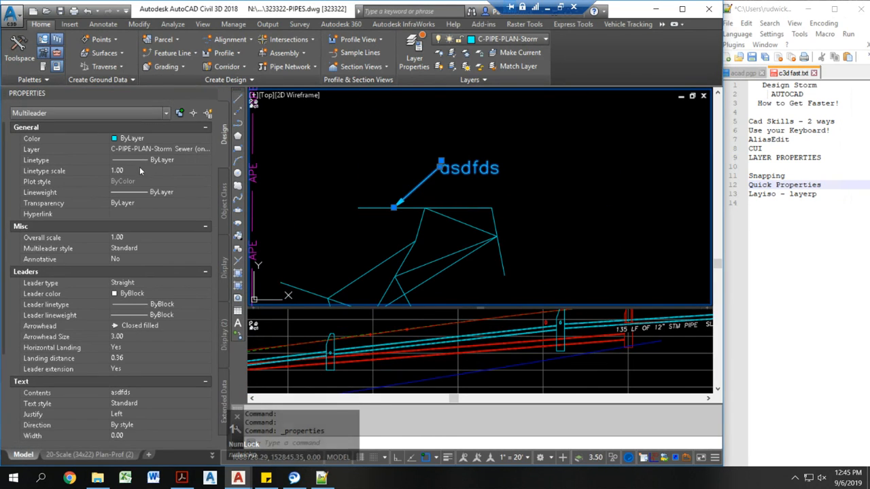
key("ctrl+1")
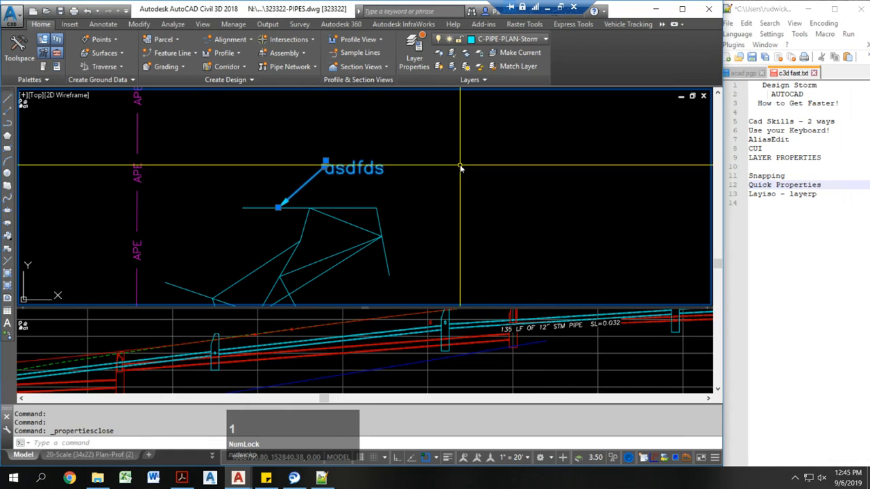
key("Escape")
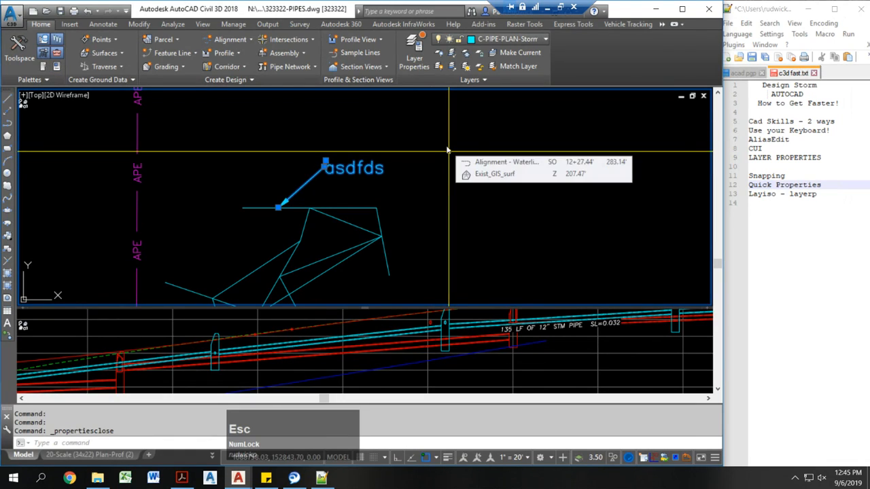
key("Escape")
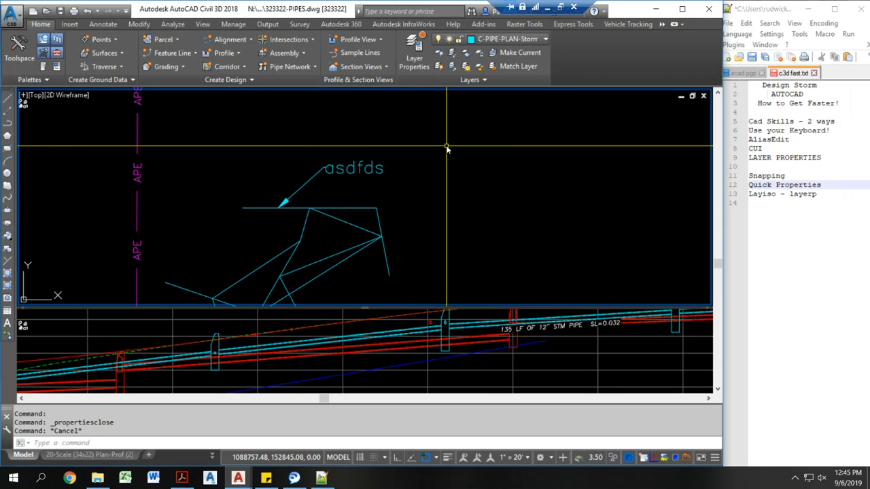
Turn on quick properties by setting QPMODE to 1.
type("qpmode")
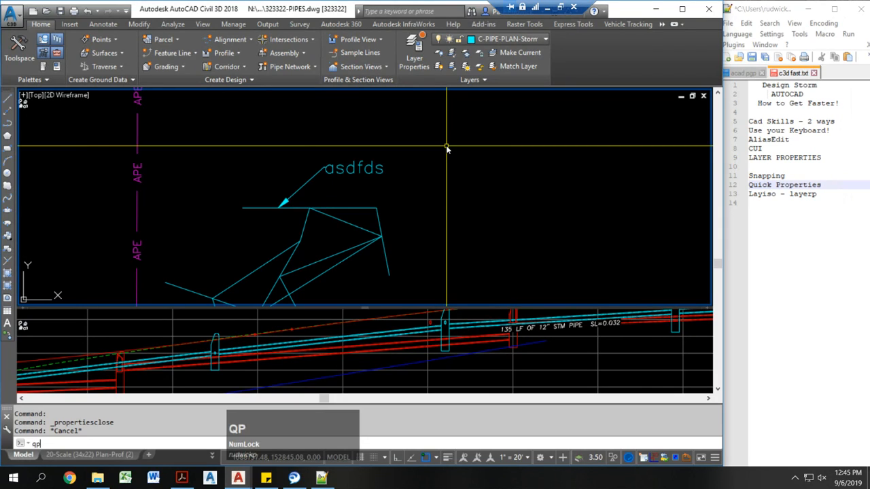
key("Return")
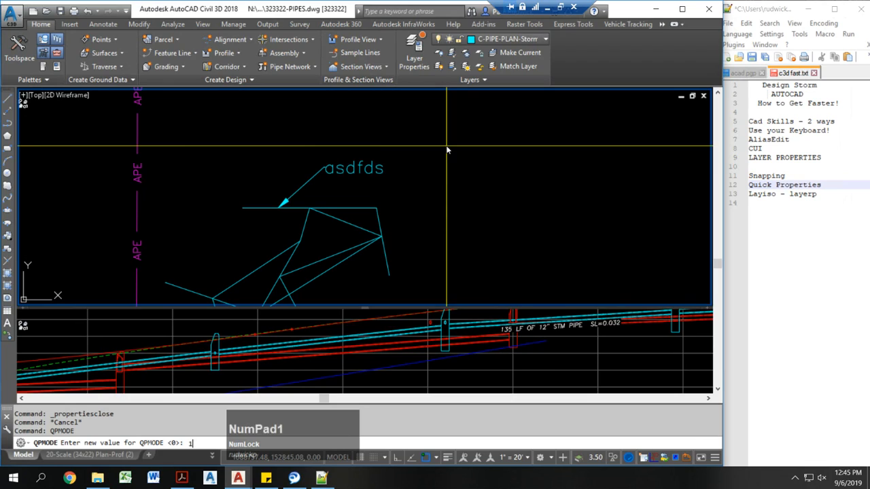
type("1")
key("Return")
Set the asdfds multileader's text height to 2 using the Quick Properties panel, placed clear of the ribbon.
left_click(334, 174)
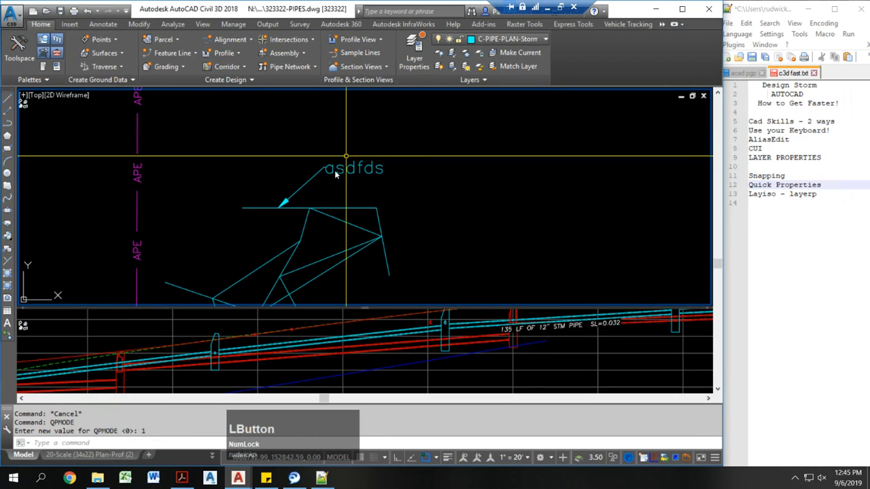
left_click(334, 175)
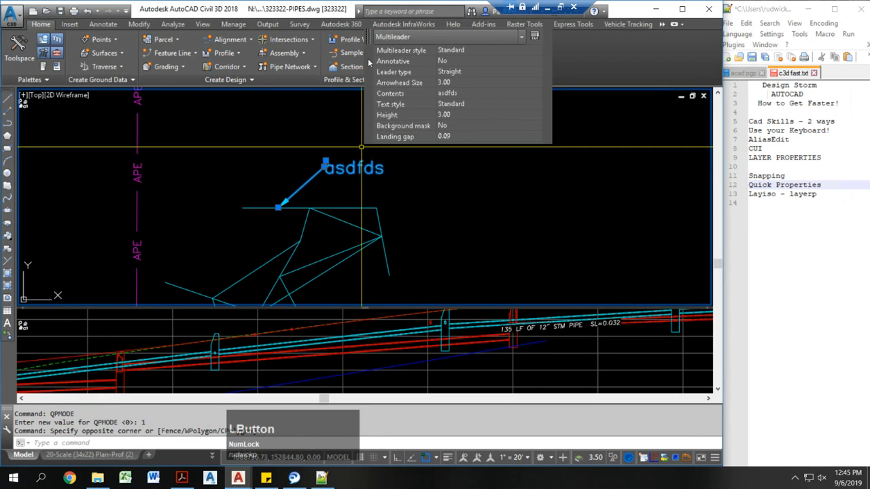
mouse_move(373, 35)
left_mouse_down()
mouse_move(377, 61)
mouse_move(407, 93)
left_mouse_up()
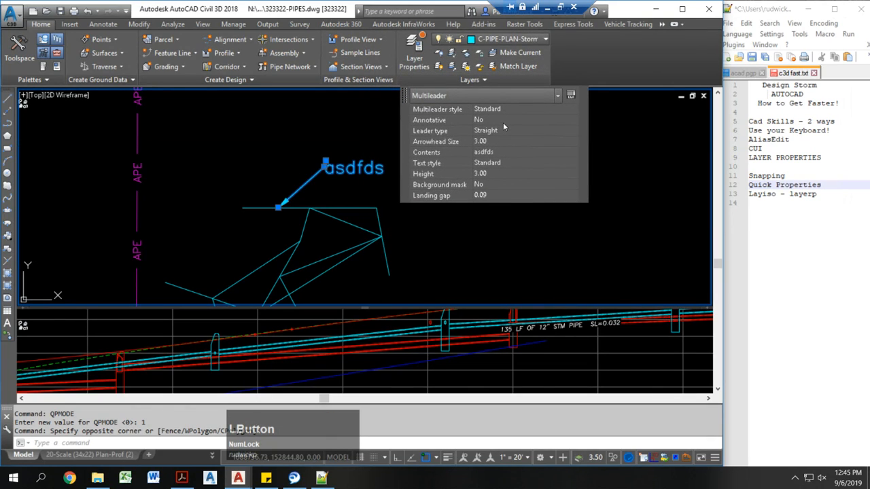
left_click(494, 173)
type("2")
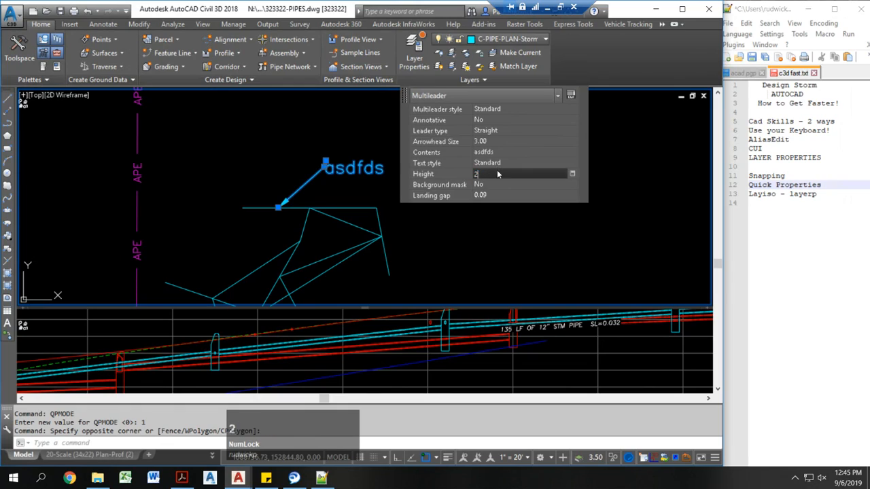
key("Tab")
Turn on the background mask for the asdfds multileader.
left_click(496, 195)
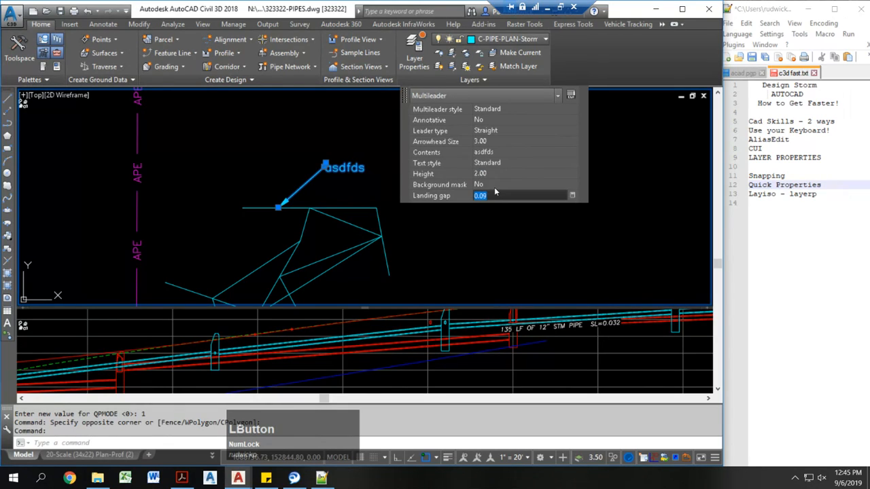
left_click(497, 184)
left_click(496, 195)
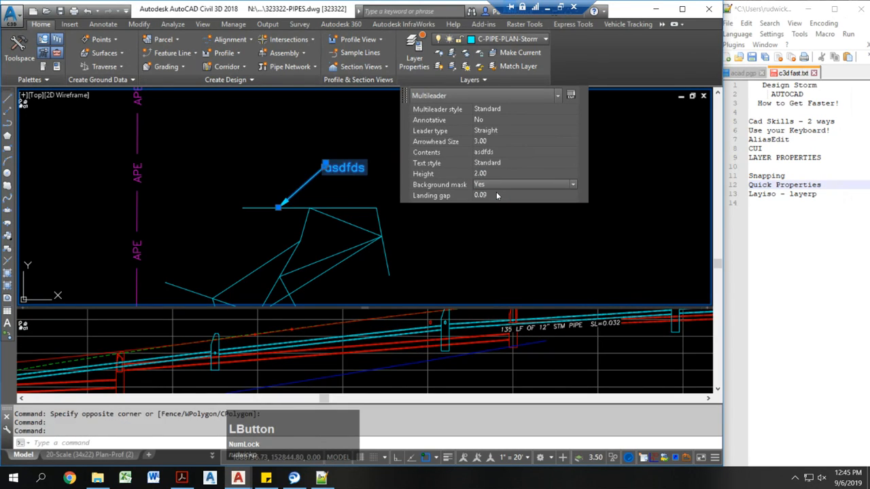
Open the asdfds multileader's text for in-place editing, exit the editor, and review its quick properties.
left_click(487, 153)
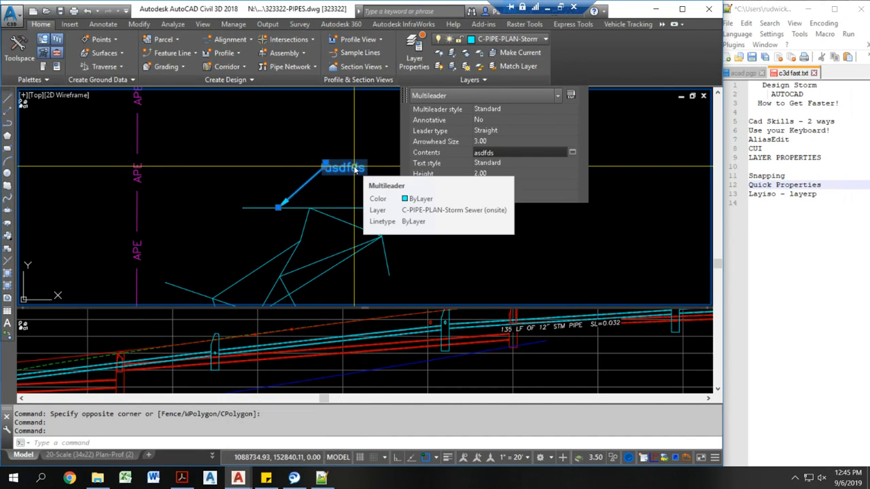
key("Escape")
key("F2")
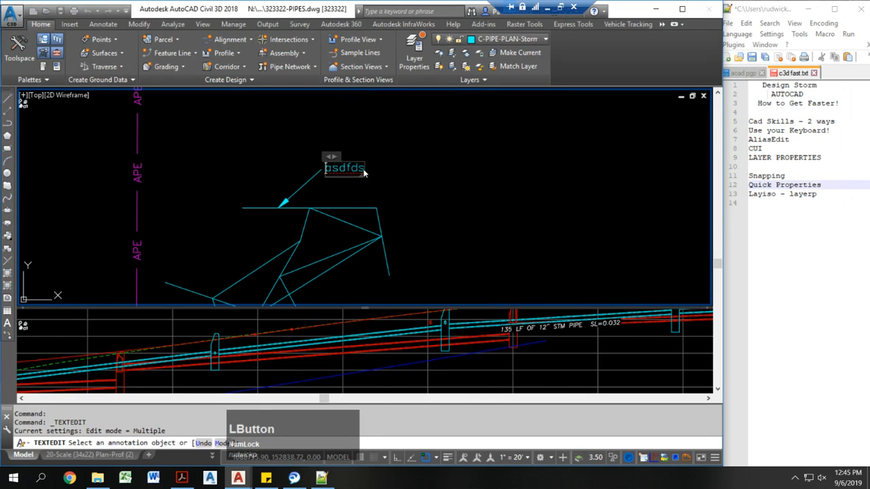
key("Escape")
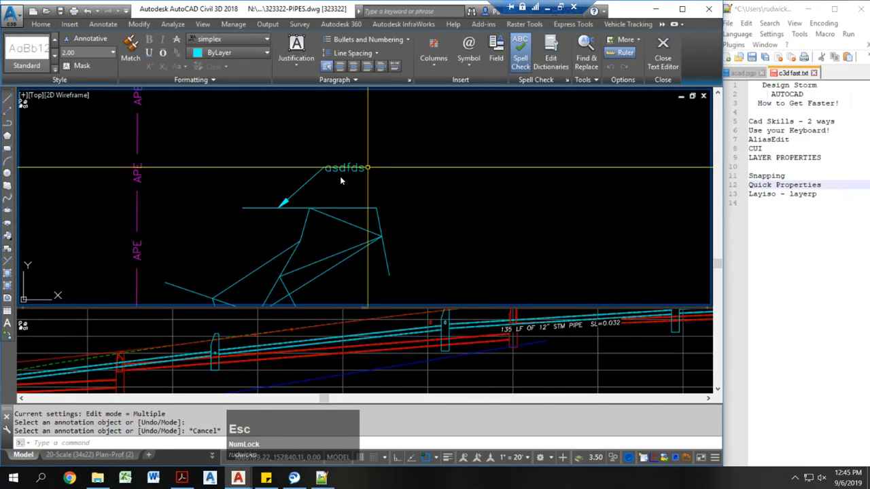
left_click(344, 168)
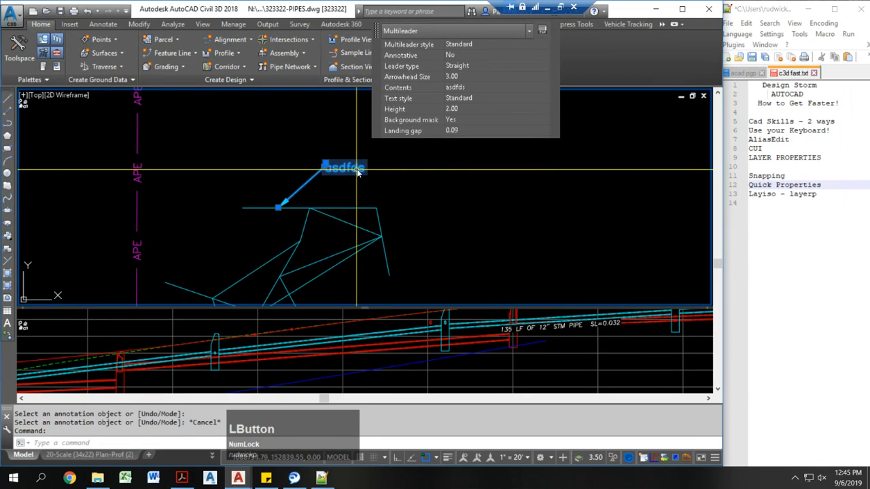
key("Escape")
Set the global width of the polyline the leader points at to 3 in Quick Properties.
left_click(382, 219)
left_click(496, 140)
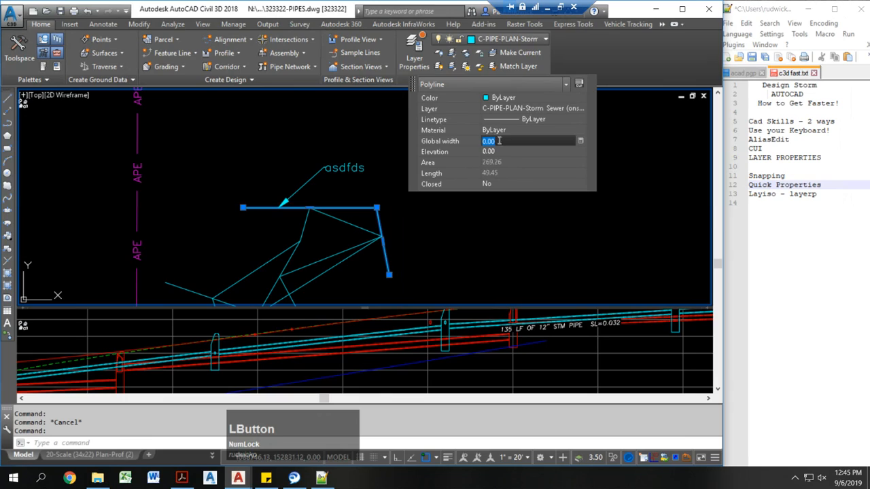
type("3")
key("Tab")
key("Escape")
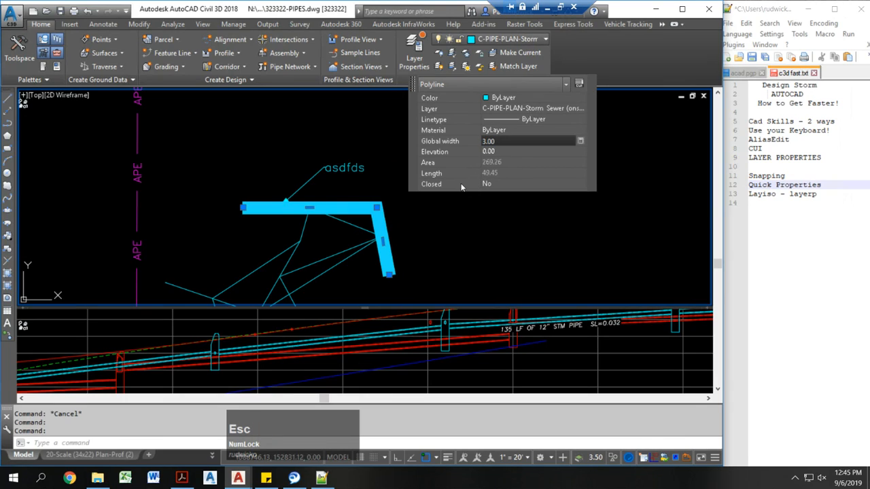
left_click(506, 141)
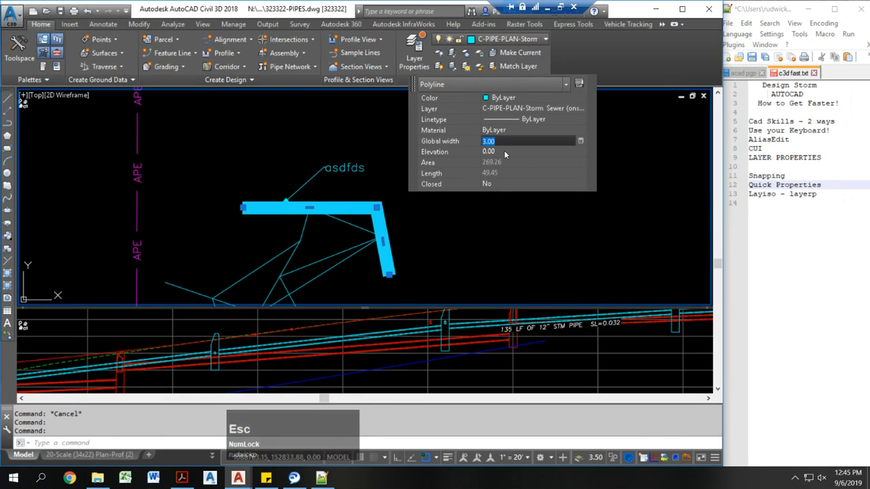
Add Transparency to the quick properties displayed for polylines in the Customize User Interface dialog, and apply the change.
left_click(579, 90)
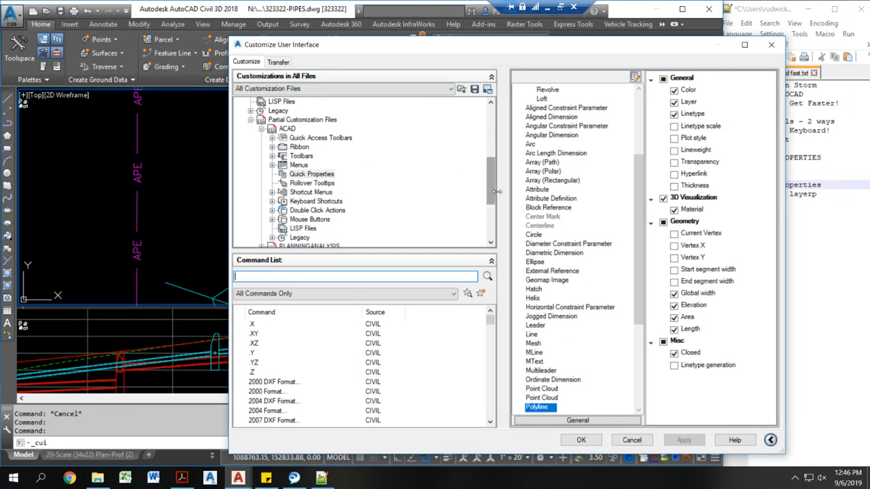
left_click_drag(632, 168, 610, 213)
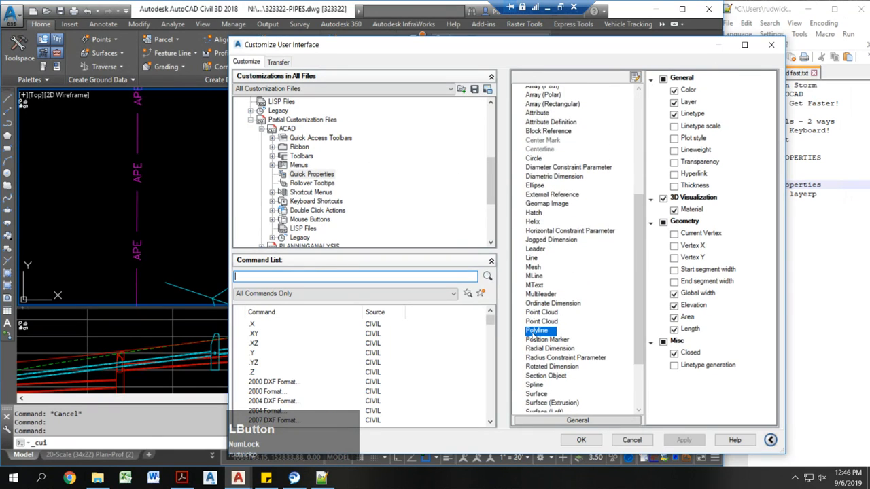
left_click(536, 332)
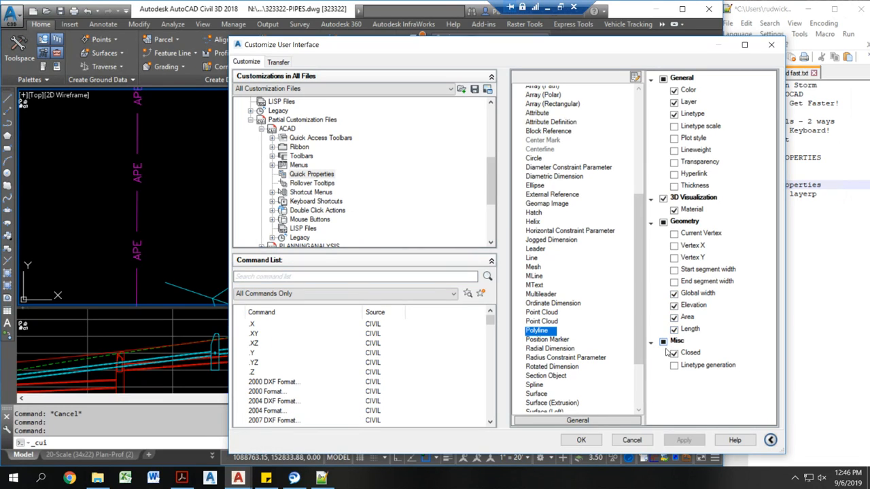
left_click(673, 163)
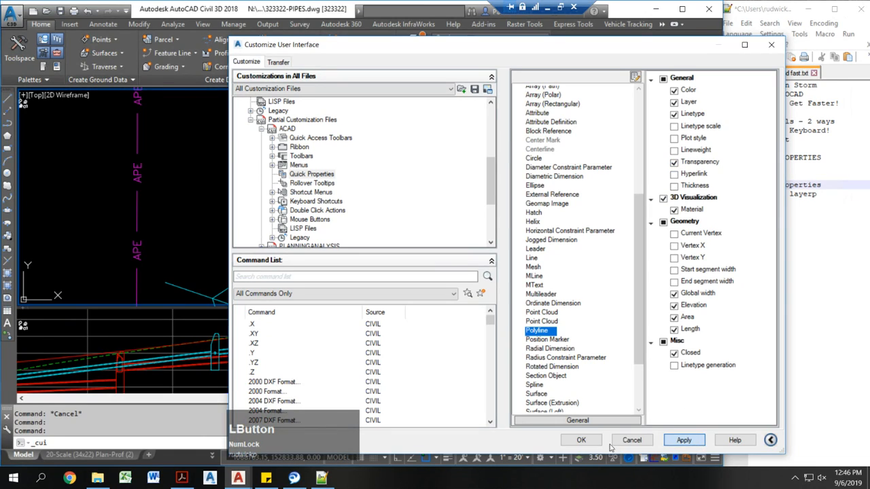
left_click(580, 439)
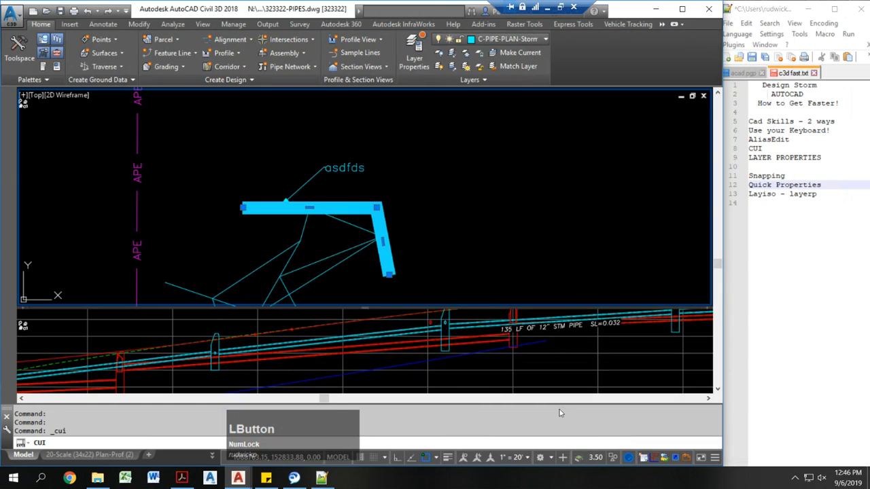
Set the transparency of the thin zigzag polyline beneath the thick one to 50, and clear the selection.
left_click(343, 245)
left_click(335, 253)
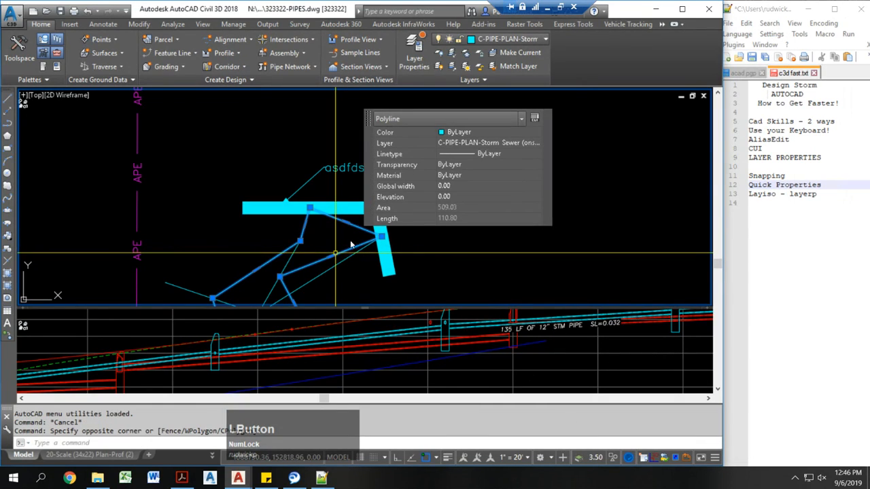
left_click(472, 164)
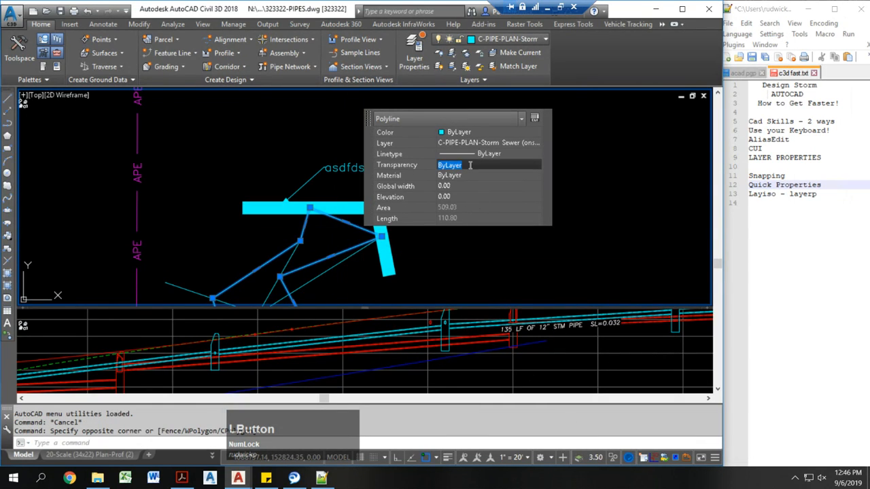
type("50")
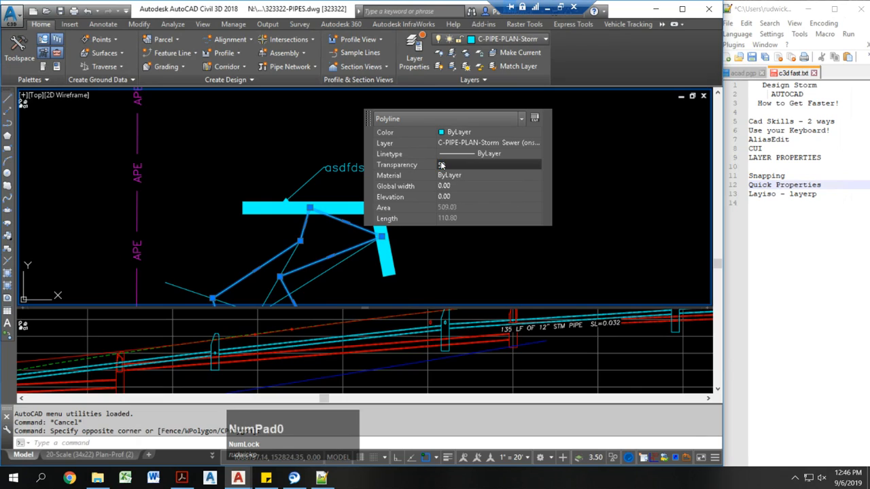
key("KP_Enter")
key("Escape")
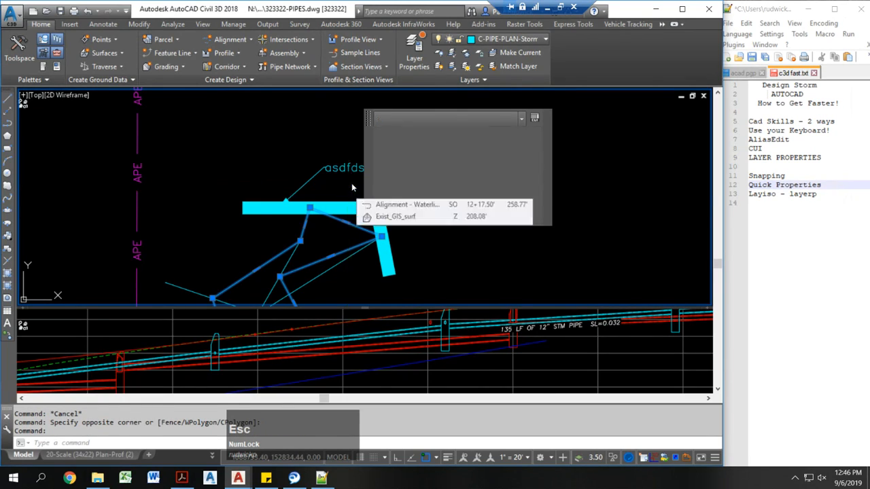
key("Escape")
Set the start invert elevation of storm pipe Pipe-(162), near manhole MHD4, to 194 and its end invert elevation to 184.
middle_click_drag(400, 148, 442, 131)
scroll(441, 132, "down", 2)
mouse_move(164, 226)
middle_mouse_down()
mouse_move(219, 195)
mouse_move(437, 183)
middle_mouse_up()
scroll(234, 193, "up", 2)
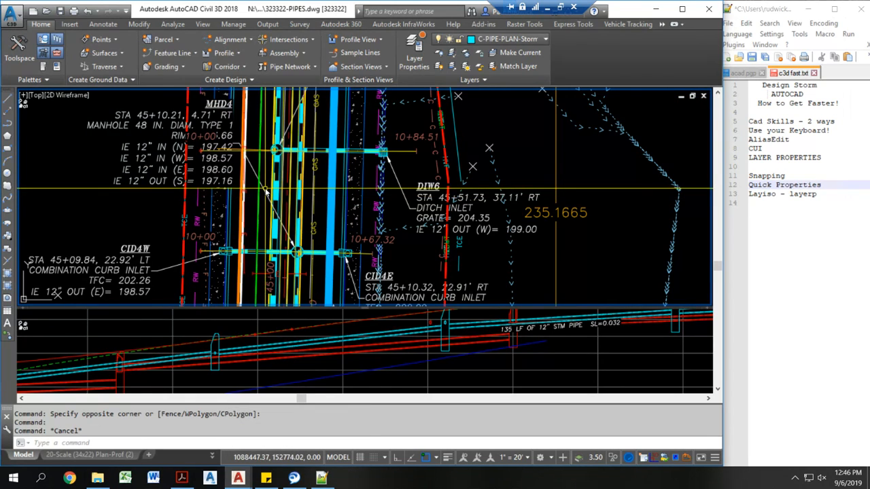
left_click(277, 191)
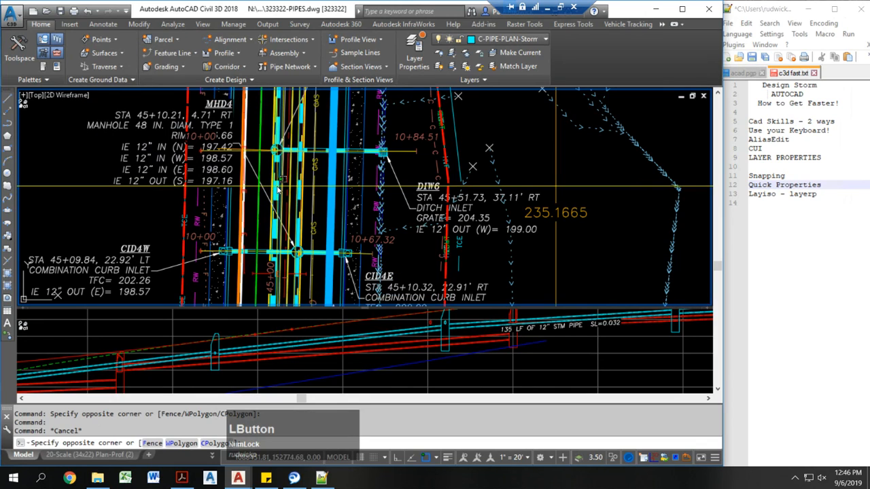
scroll(277, 186, "up", 2)
left_click(281, 180)
left_click(406, 118)
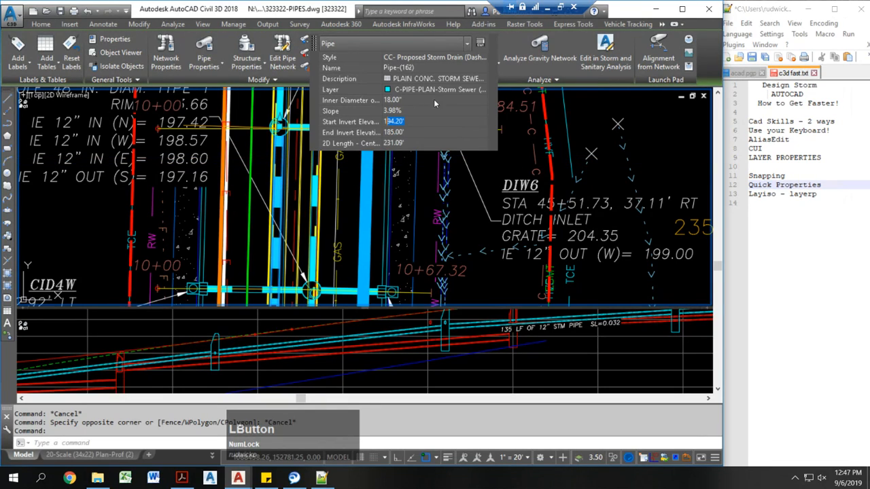
key("BackSpace")
key("BackSpace")
type("1")
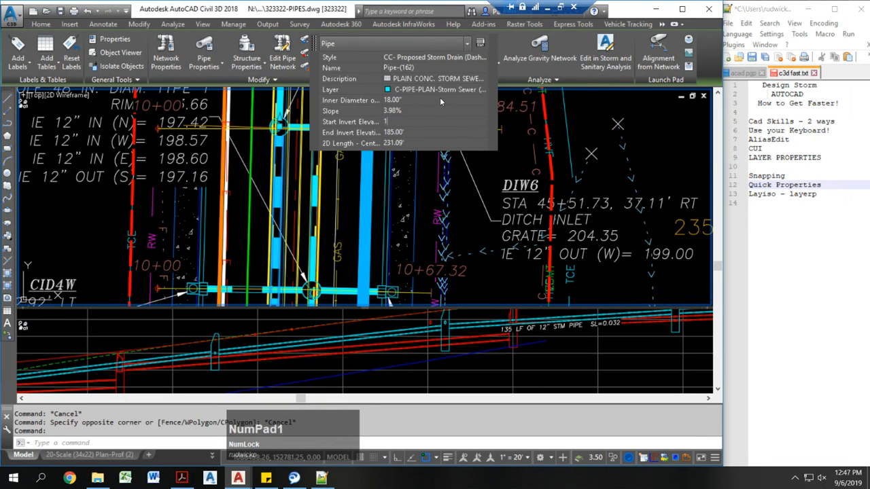
type("694")
key("Return")
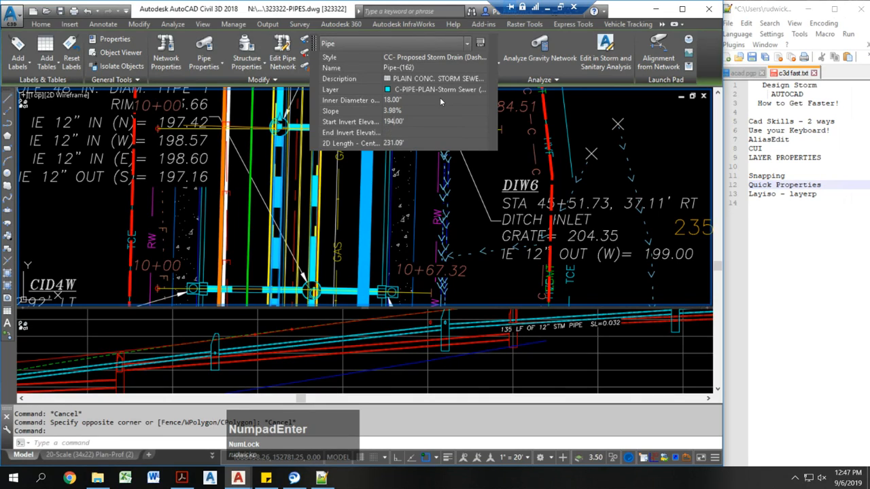
type("184")
key("Return")
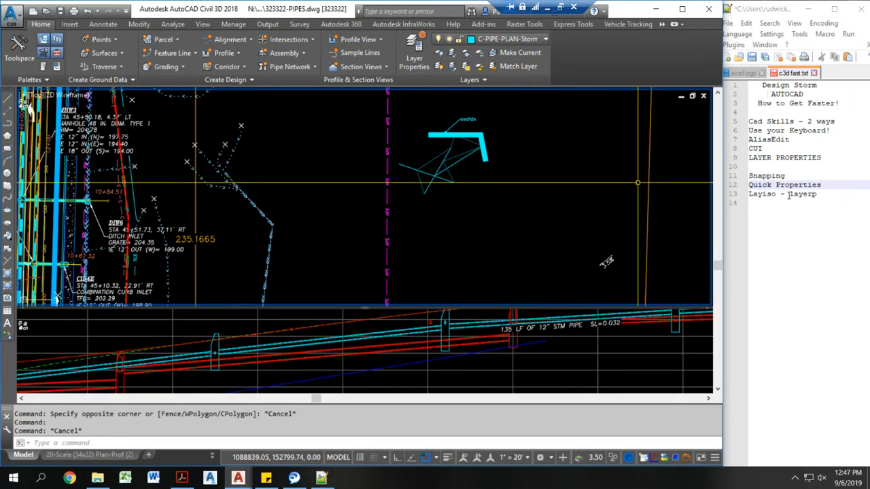
Switch to the Notepad++ notes, place the cursor on the Layiso - layerp line, and return to the Civil 3D drawing.
left_click(788, 194)
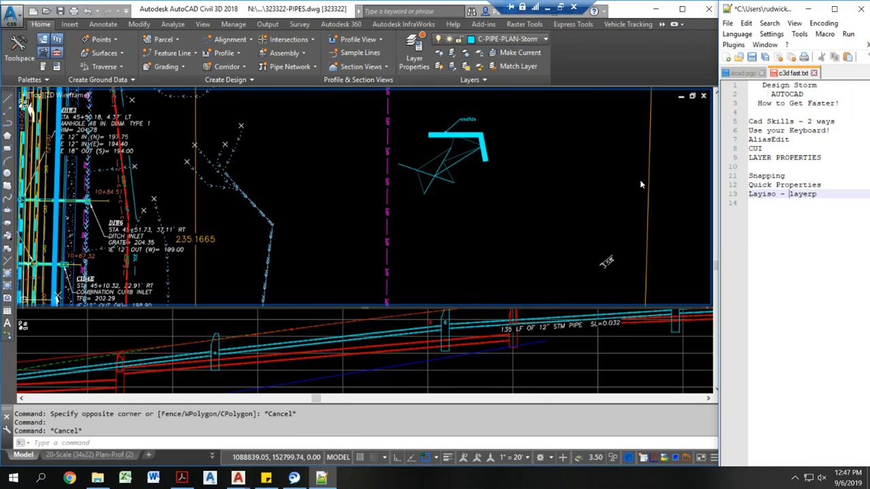
left_click(534, 173)
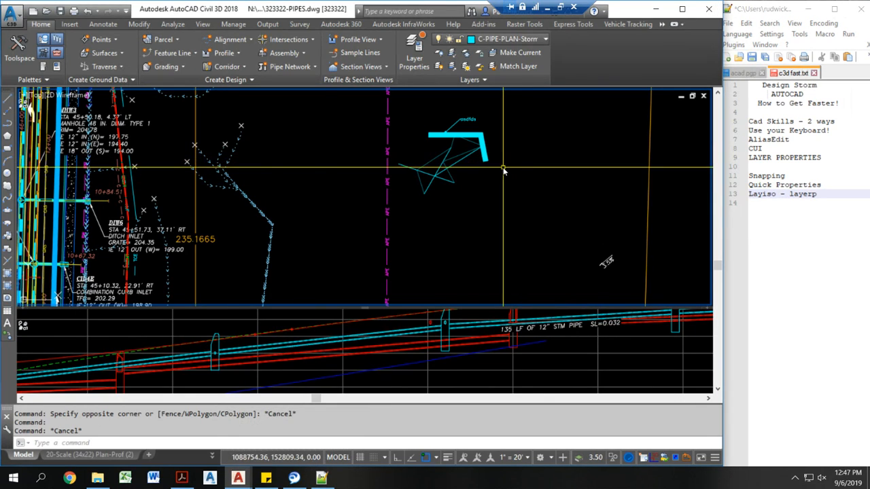
Isolate the layers of the dashed watershed polyline and the cyan polylines with their leader text using LAYISO.
middle_click_drag(224, 204, 310, 212)
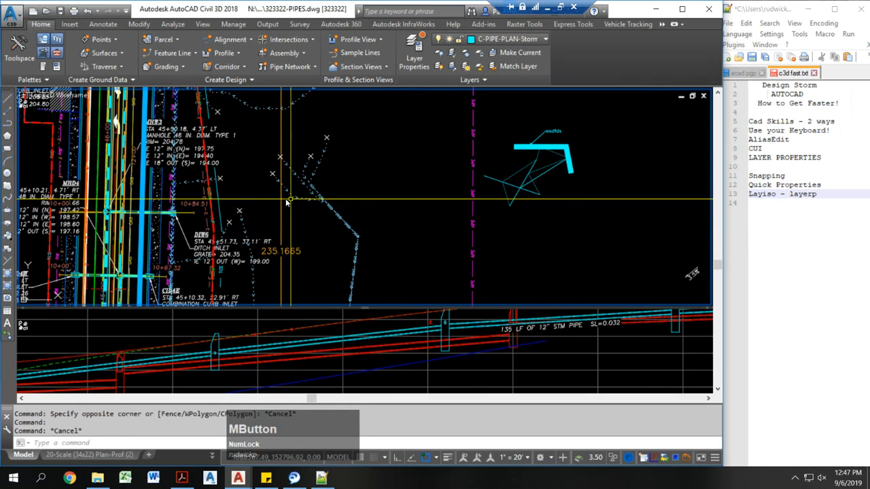
mouse_move(287, 199)
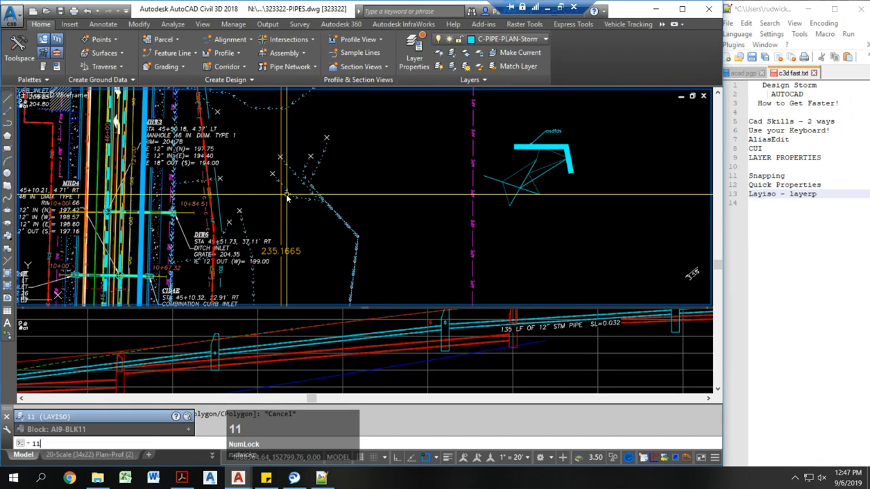
key("Escape")
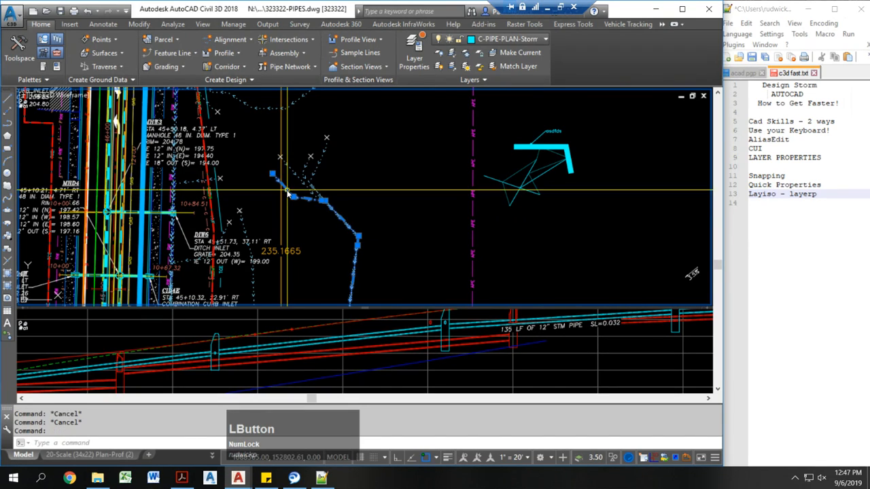
left_click(280, 179)
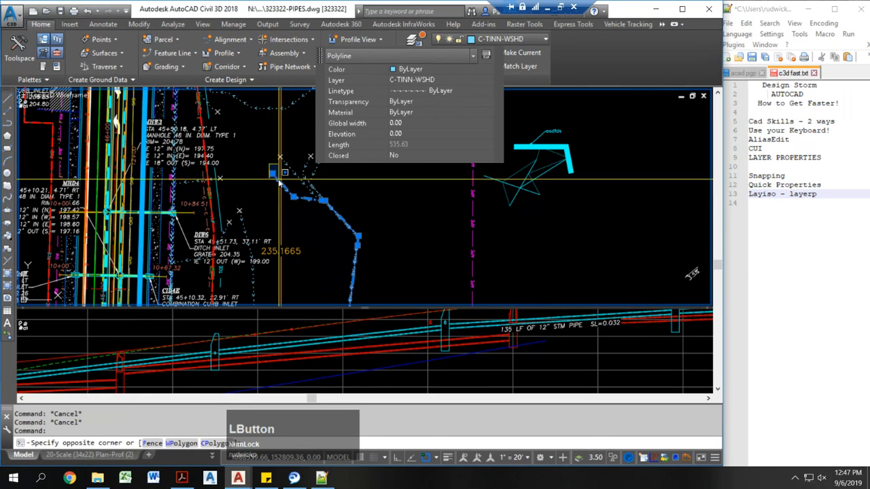
left_click(275, 182)
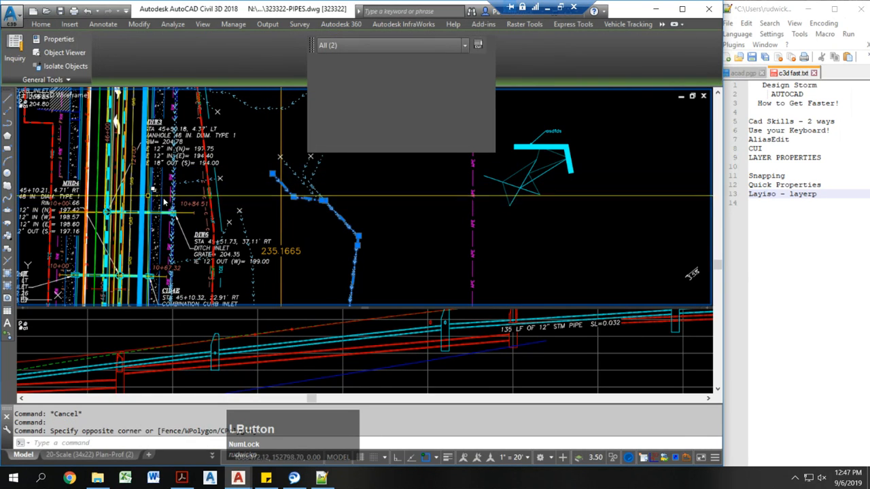
left_click(580, 203)
left_click(518, 137)
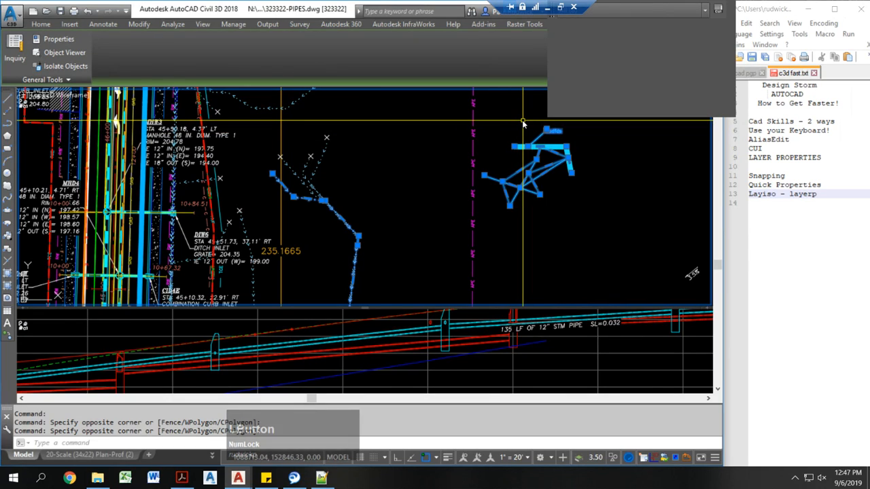
type("lay")
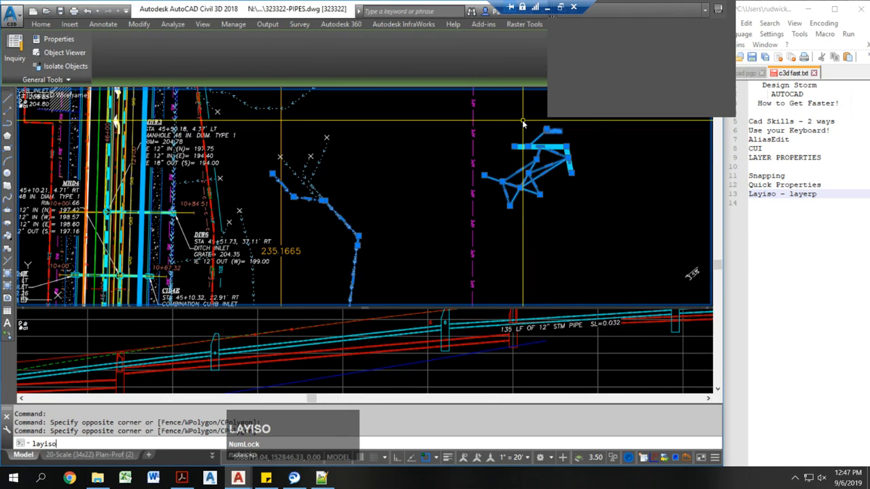
type("iso")
key("Return")
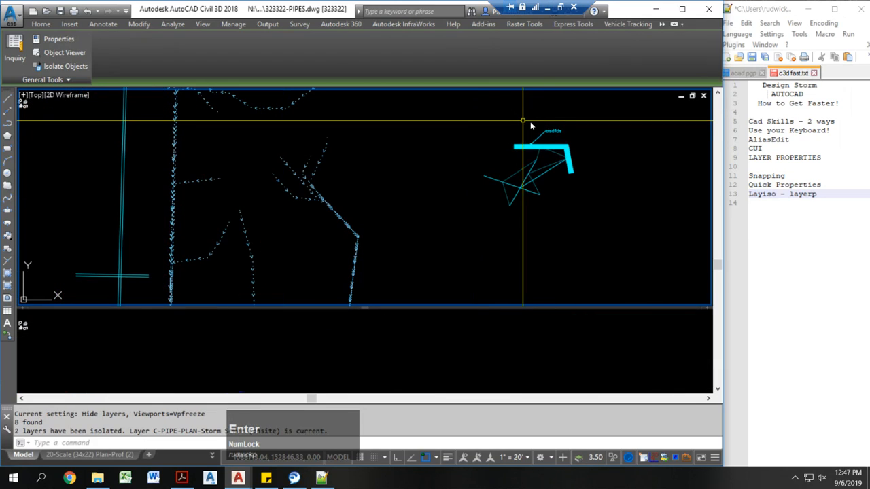
Restore the previous layer status after examining the isolated watershed and storm layers.
scroll(527, 140, "down", 3)
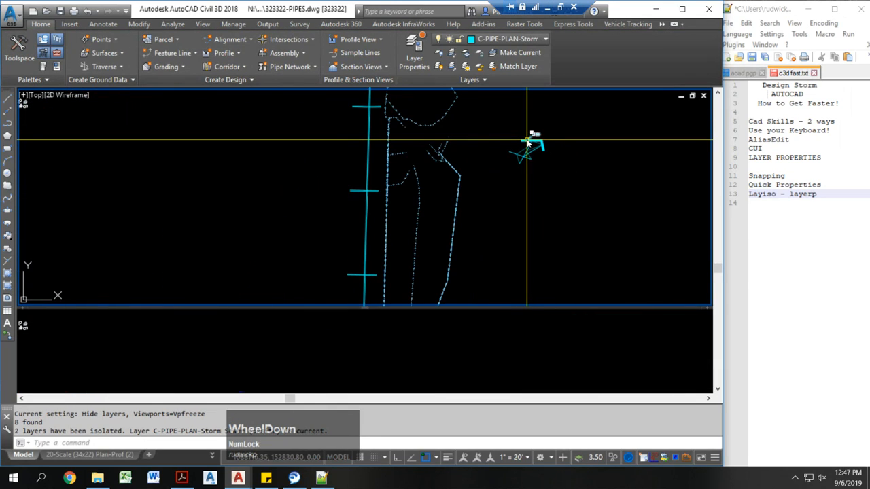
scroll(550, 159, "down", 2)
scroll(475, 122, "up", 5)
scroll(478, 121, "up", 2)
scroll(337, 142, "down", 5)
scroll(481, 179, "up", 2)
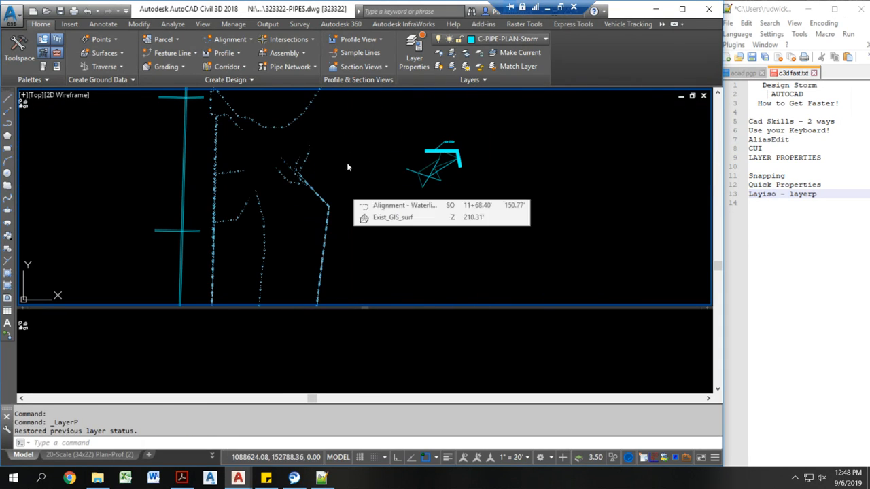
key("Escape")
key("F1")
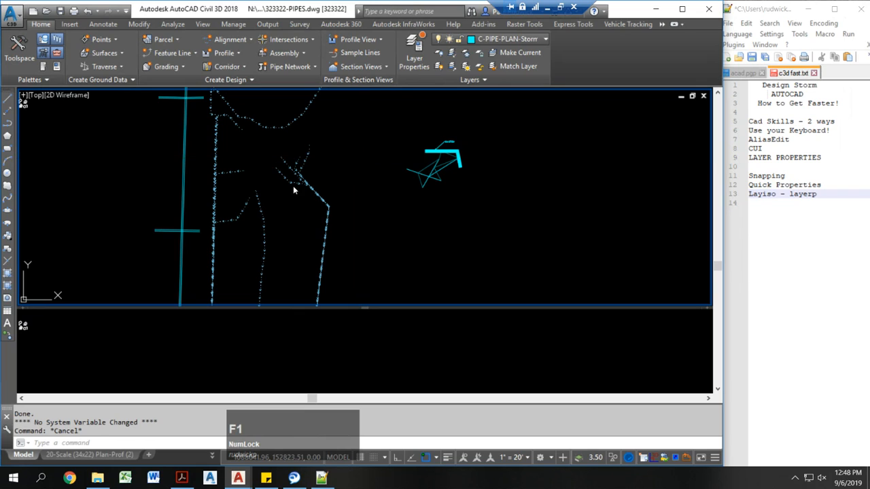
scroll(166, 218, "up", 4)
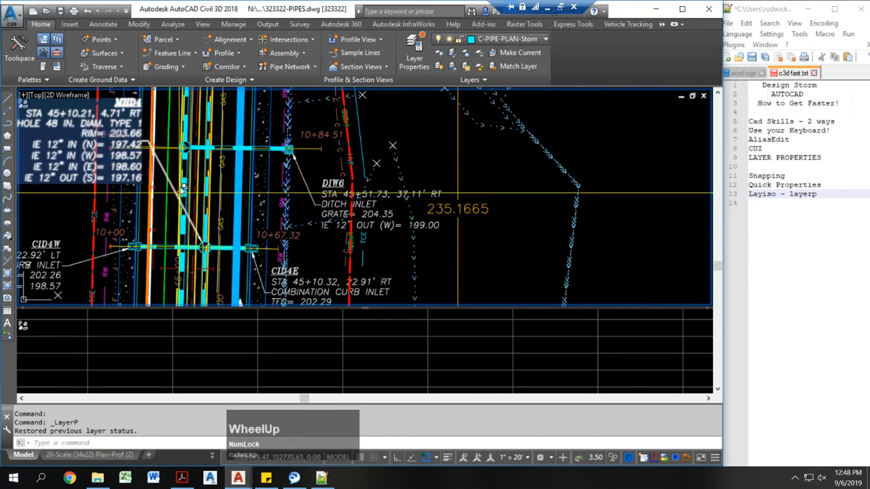
left_click(184, 189)
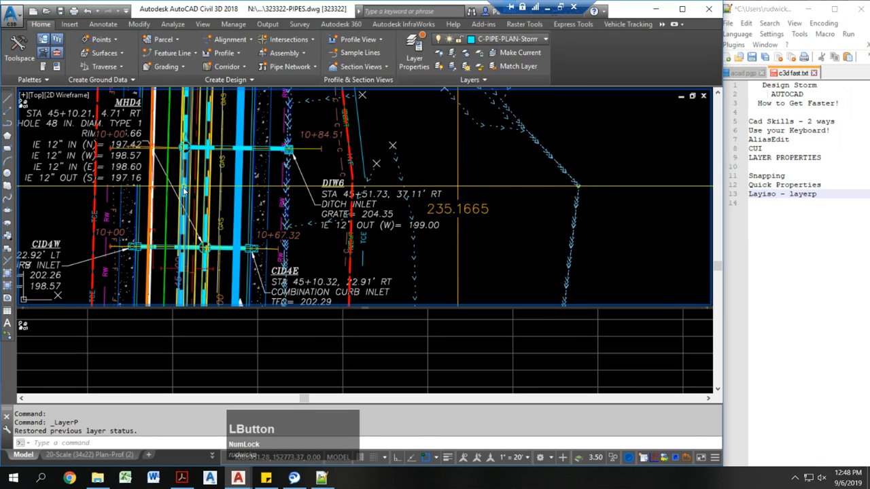
left_click(187, 149)
left_click(186, 150)
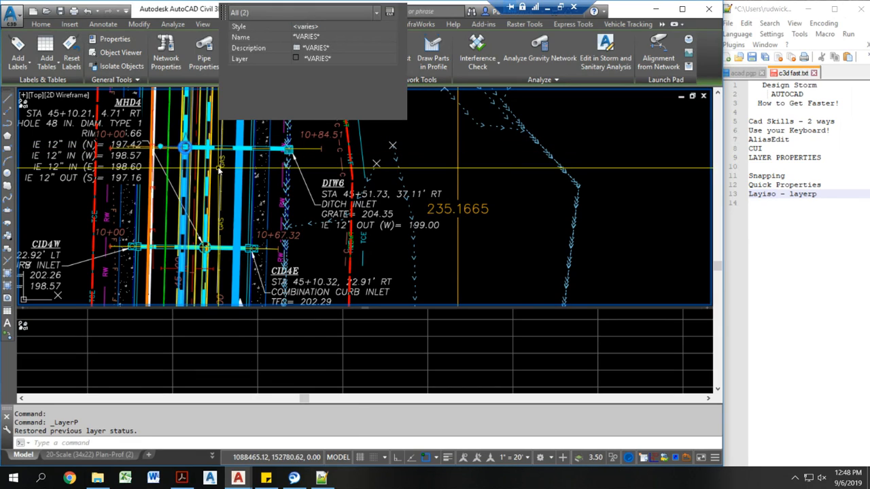
key("Num_Lock")
type("111")
key("BackSpace")
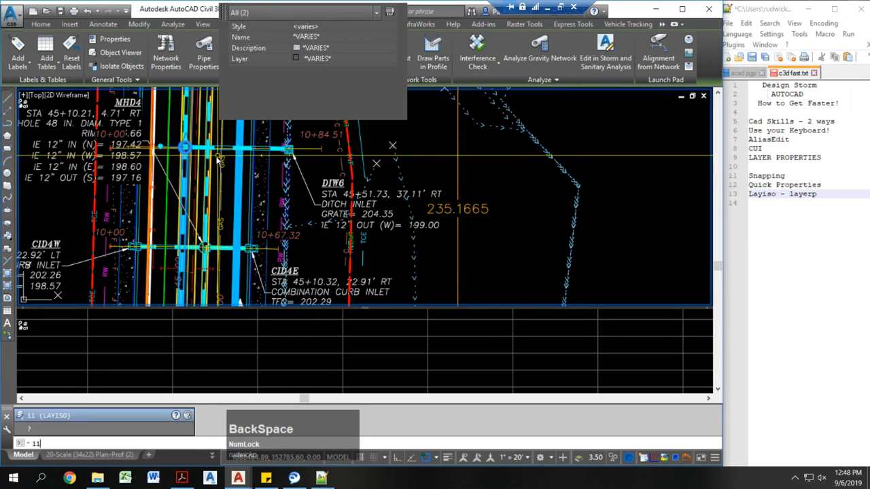
key("Escape")
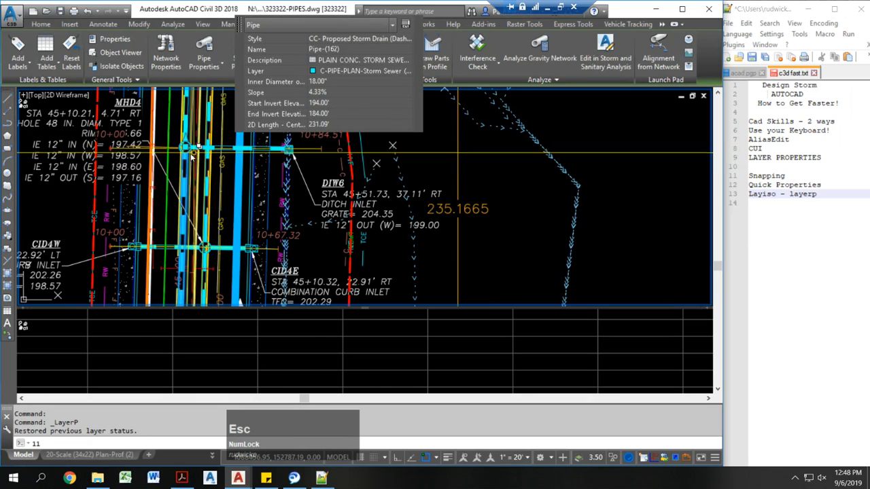
left_click(191, 154)
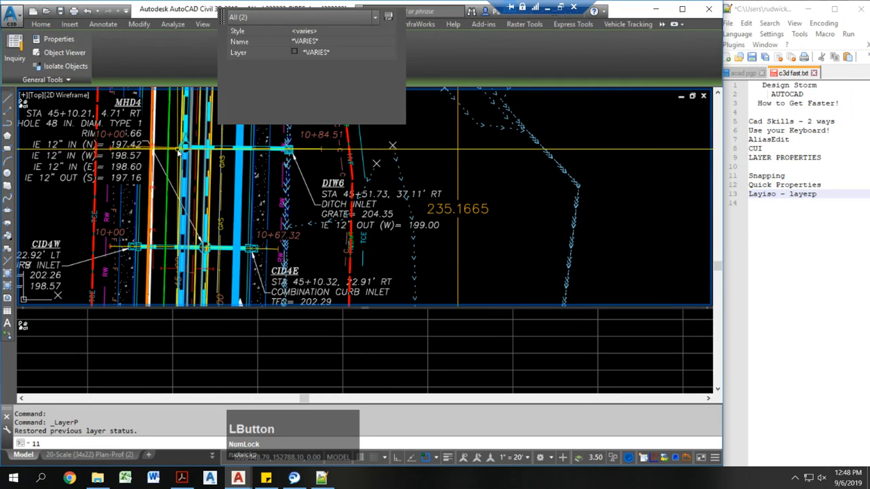
key("BackSpace")
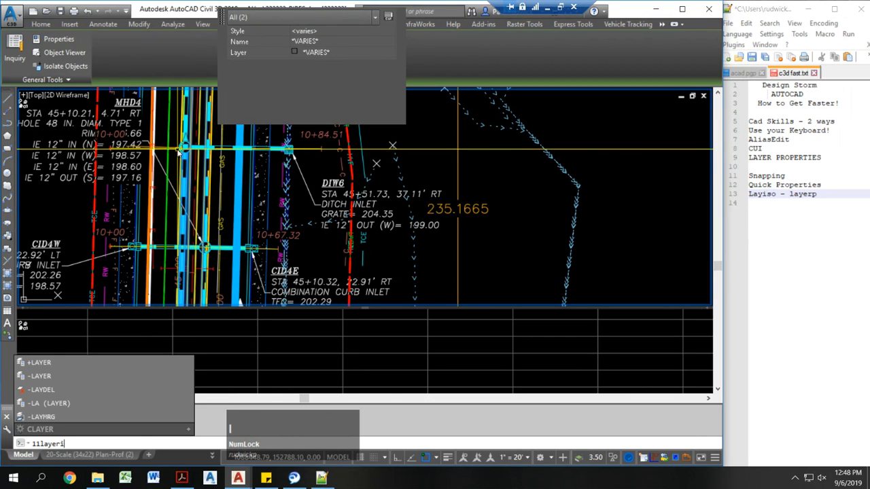
key("Escape")
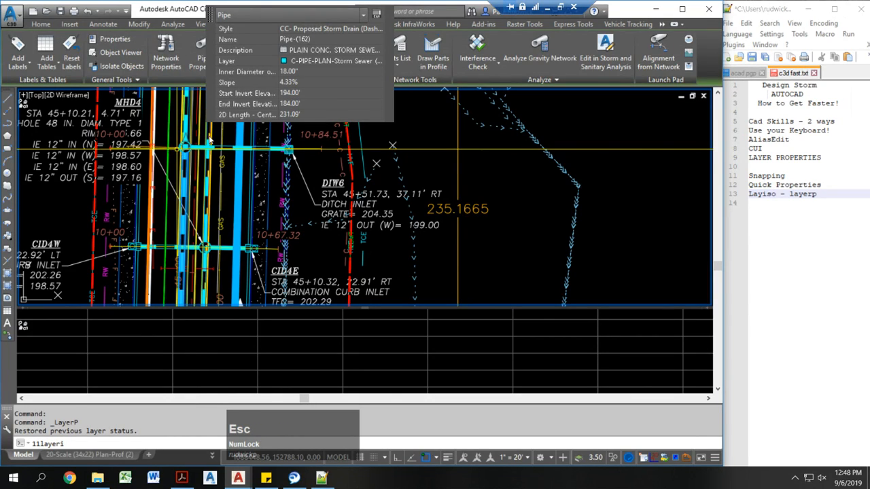
key("Escape")
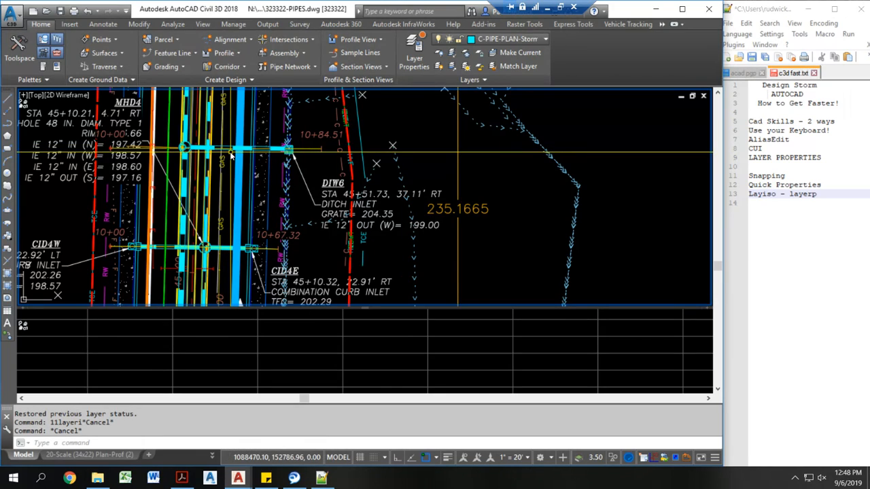
Run LAYISO through its alias 11 and isolate the layers of the storm pipe, structure and overlapping lines at the west end of the DIW6 pipe.
type("11")
key("space")
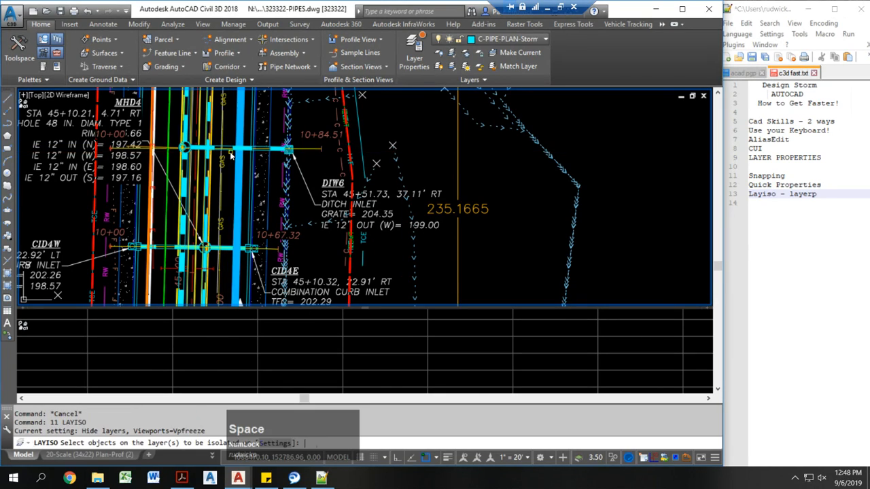
left_click(194, 164)
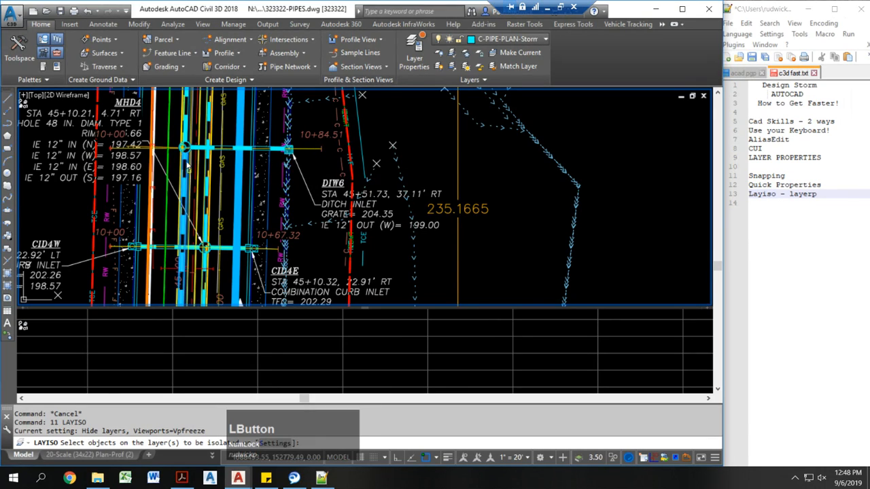
left_click(187, 151)
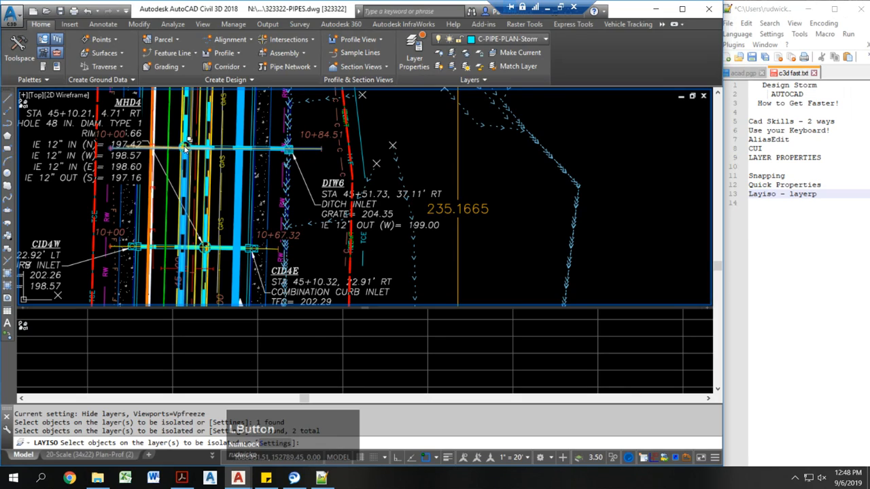
left_click(190, 144)
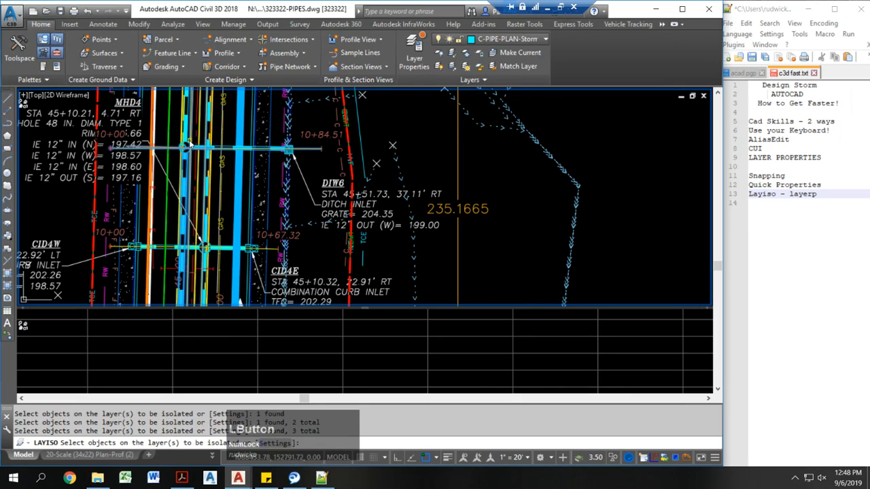
left_click(191, 145)
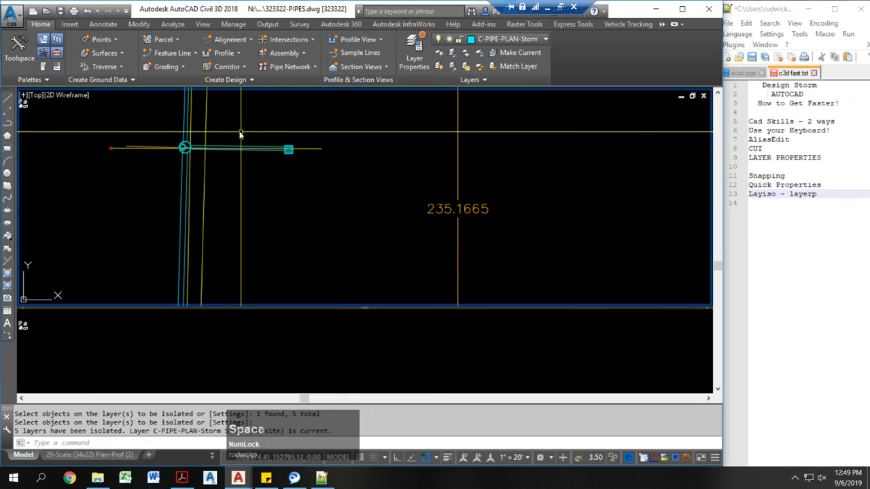
Bring back the layers hidden by the pipe and structure isolation using LayerP.
scroll(213, 143, "down", 1)
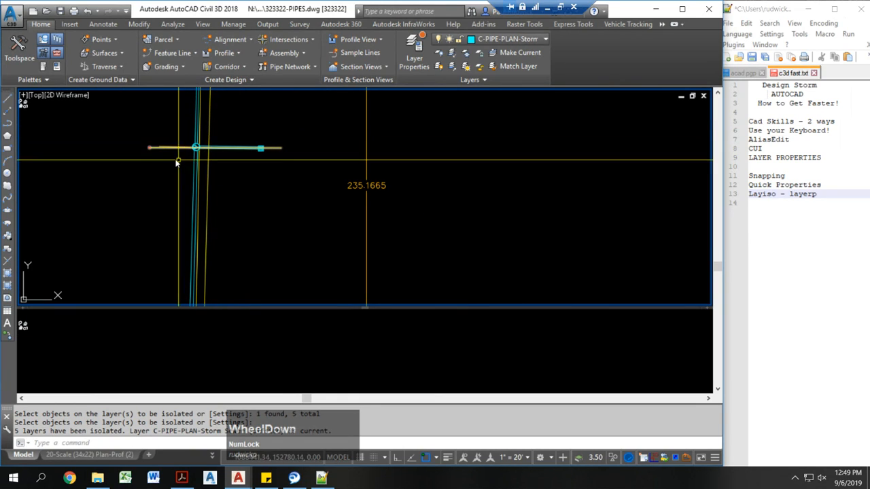
scroll(180, 156, "down", 2)
scroll(182, 157, "up", 4)
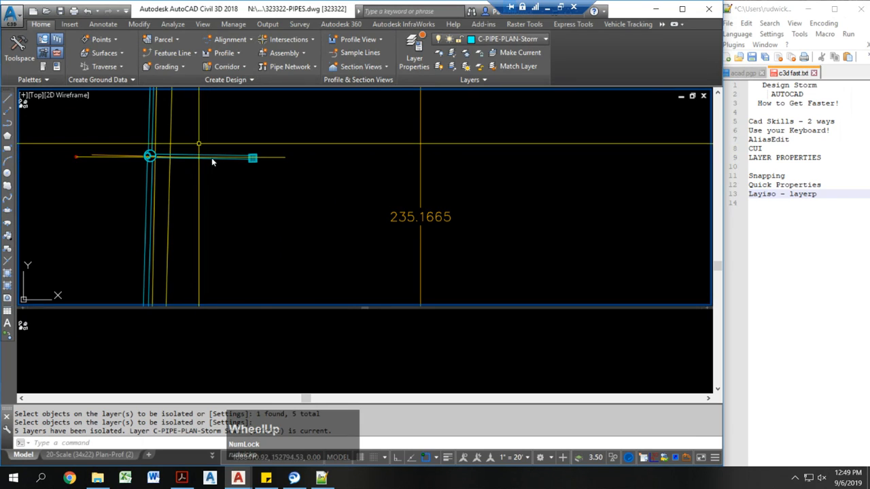
type("lay")
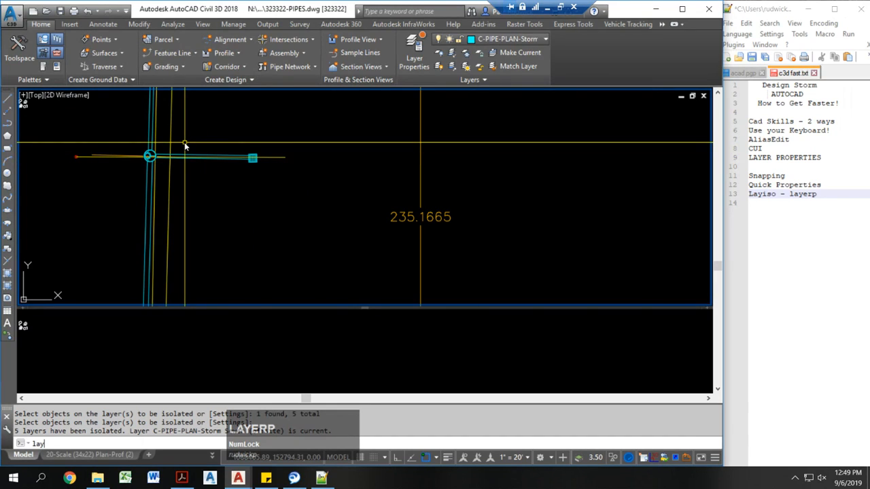
key("Escape")
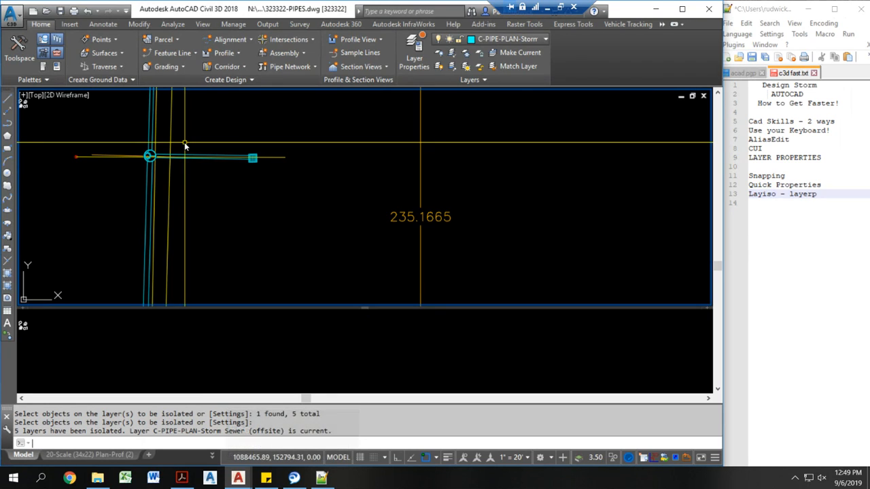
key("F1")
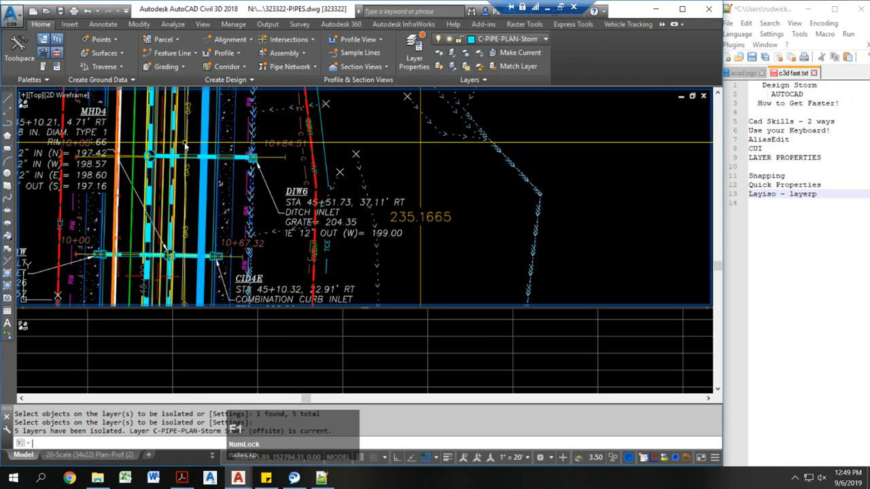
Run LAYISO through its alias 11 and isolate the layer of the cyan polylines east of the magenta line.
scroll(250, 160, "down", 2)
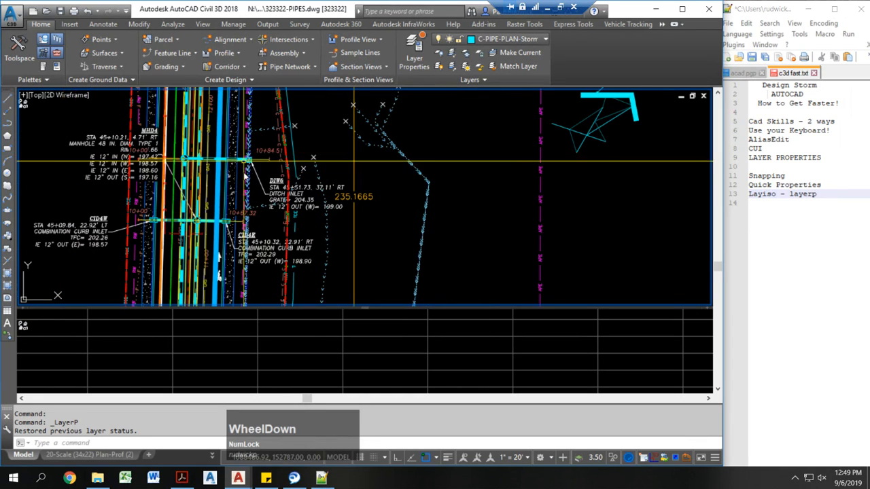
mouse_move(190, 166)
middle_mouse_down()
mouse_move(259, 155)
mouse_move(269, 214)
middle_mouse_up()
scroll(270, 216, "down", 1)
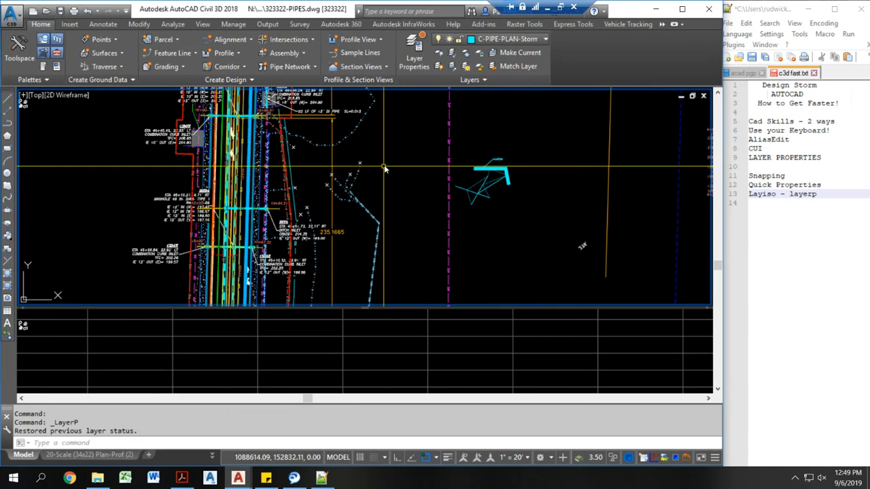
key("Escape")
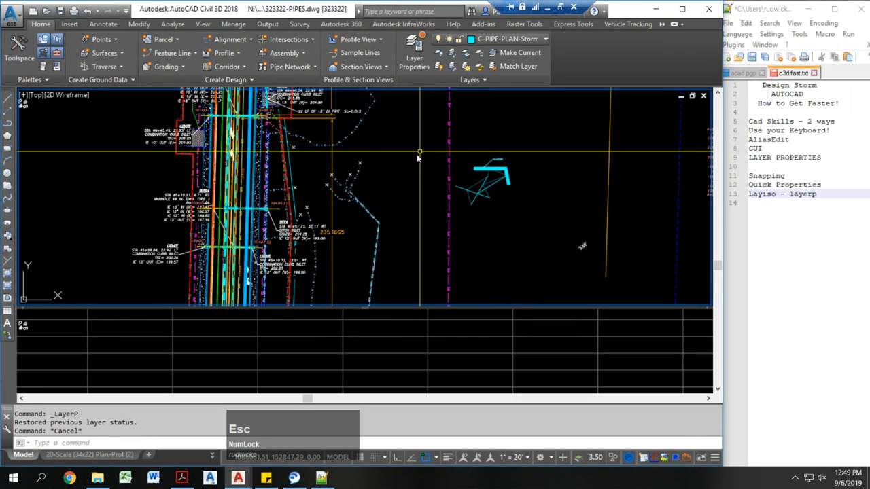
type("11")
key("space")
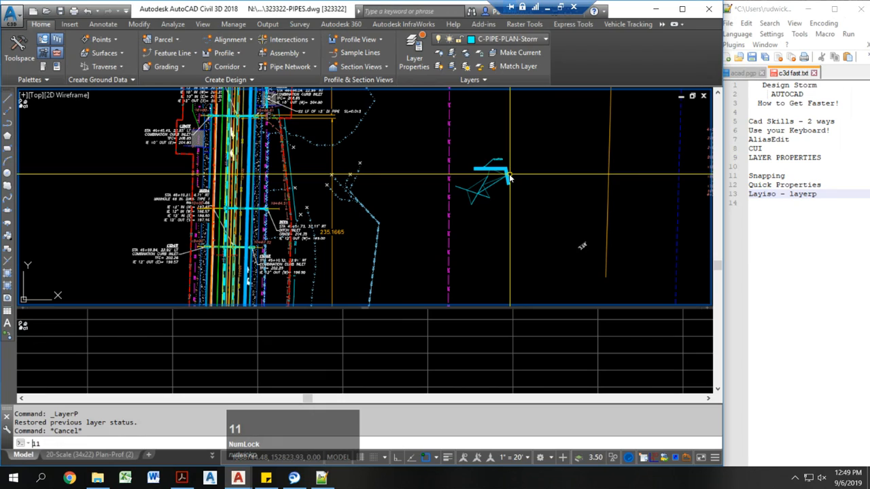
left_click(509, 178)
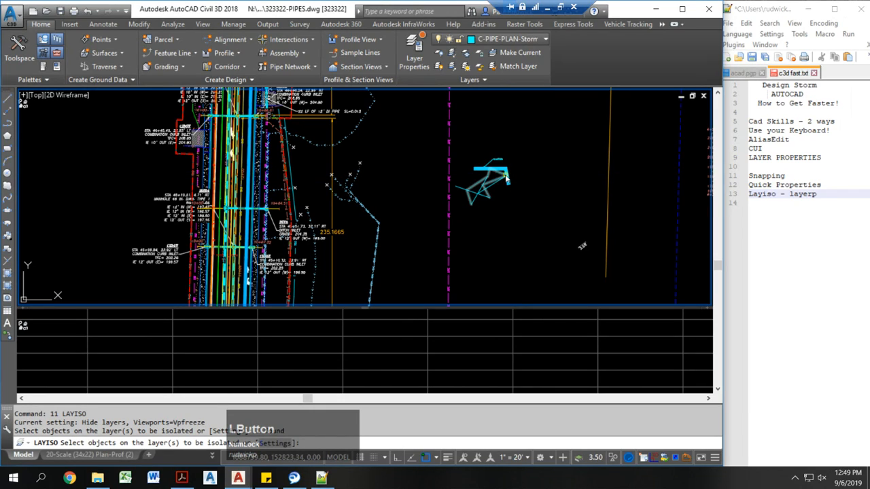
left_click(507, 178)
key("space")
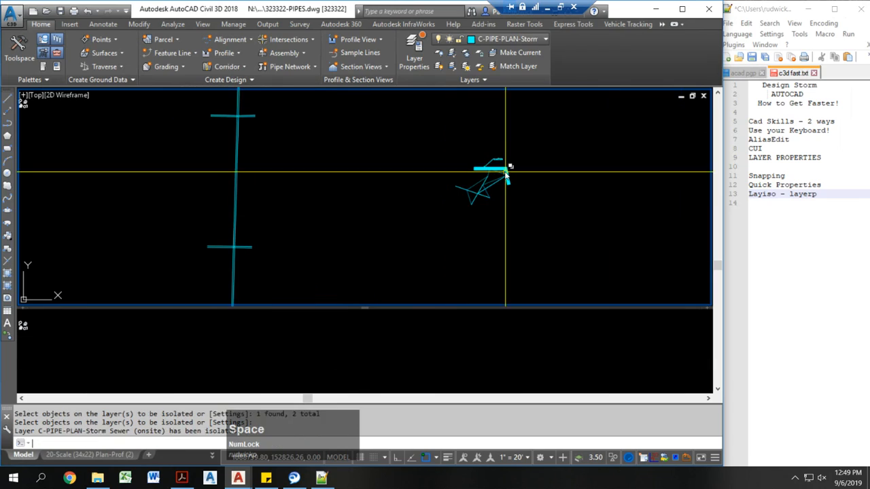
key("Escape")
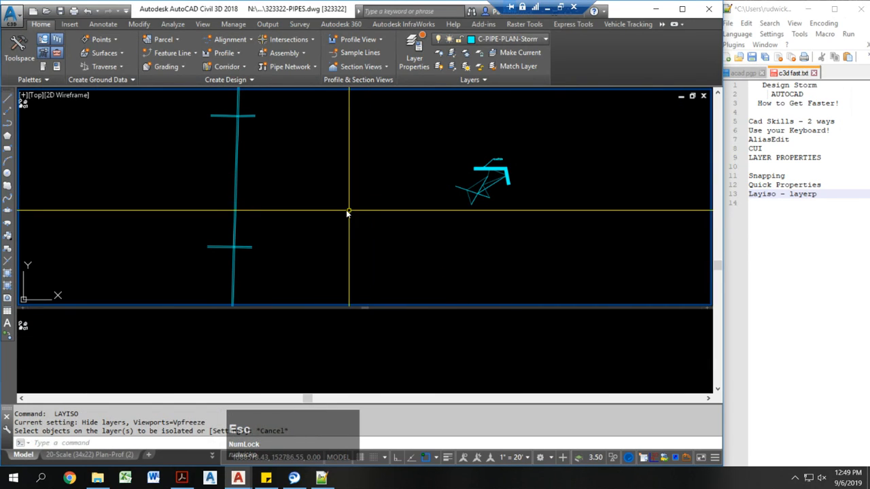
Draw an open four-segment polyline on the isolated storm sewer layer, between the long storm pipe and the existing cyan polylines.
type("pl")
key("space")
left_click(360, 224)
left_click(436, 254)
left_click(441, 243)
left_click(417, 223)
left_click(409, 205)
key("Escape")
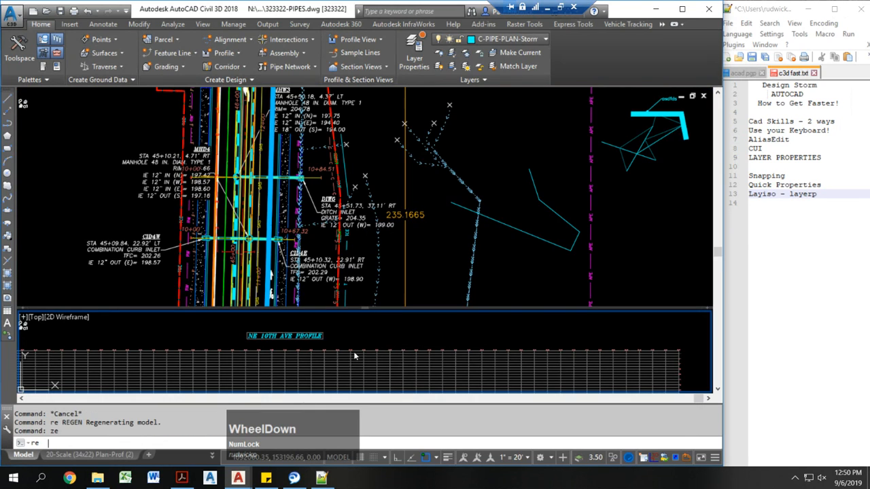
Regenerate the NE 10TH AVE profile viewport and make the plan viewport active.
key("Return")
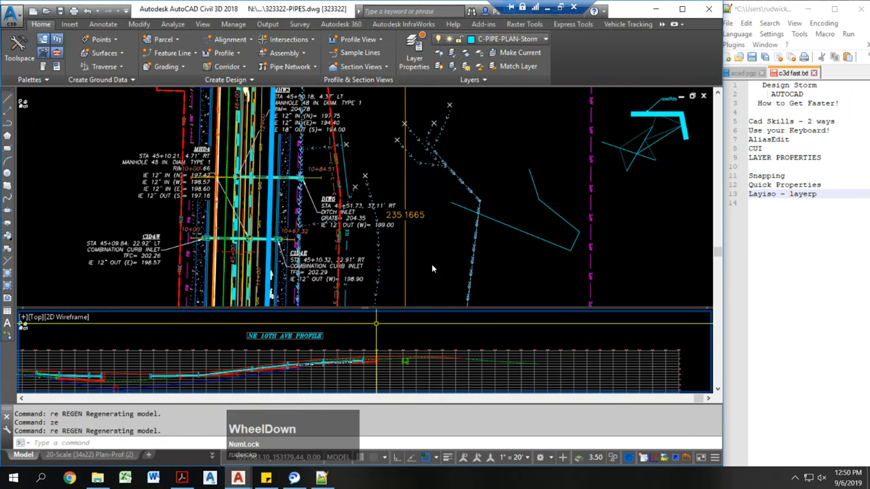
left_click(474, 106)
key("Escape")
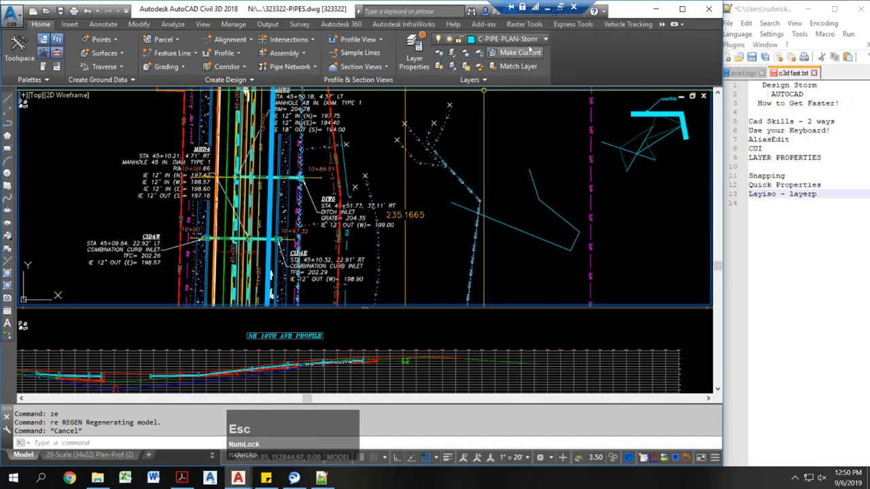
left_click(522, 81)
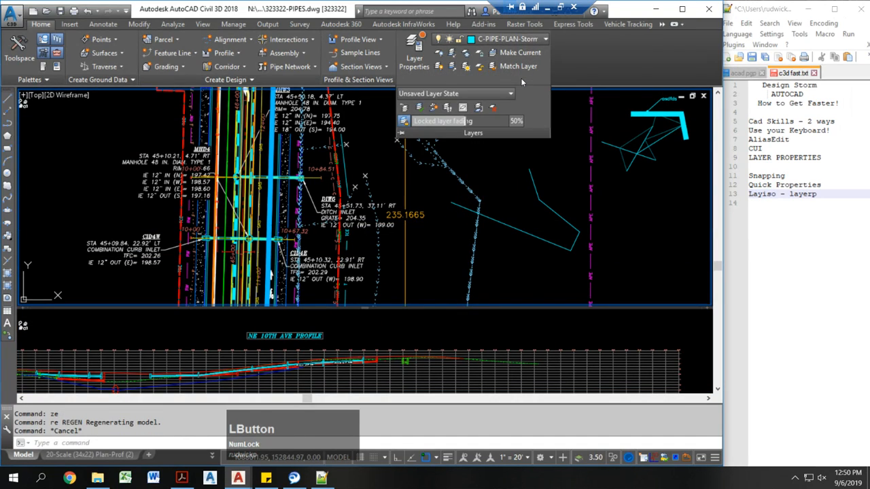
key("Escape")
key("Escape")
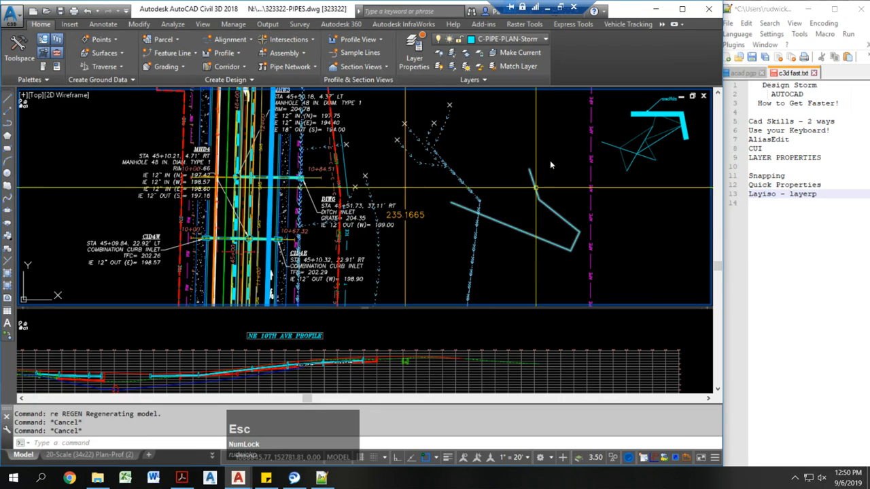
Isolate the layer of the newly drawn four-segment cyan polyline using the LAYISO alias.
type("1")
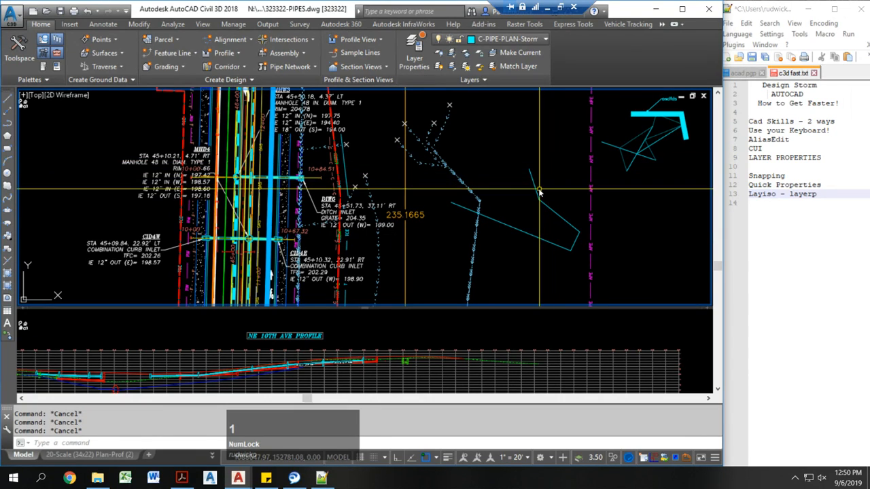
left_click(536, 194)
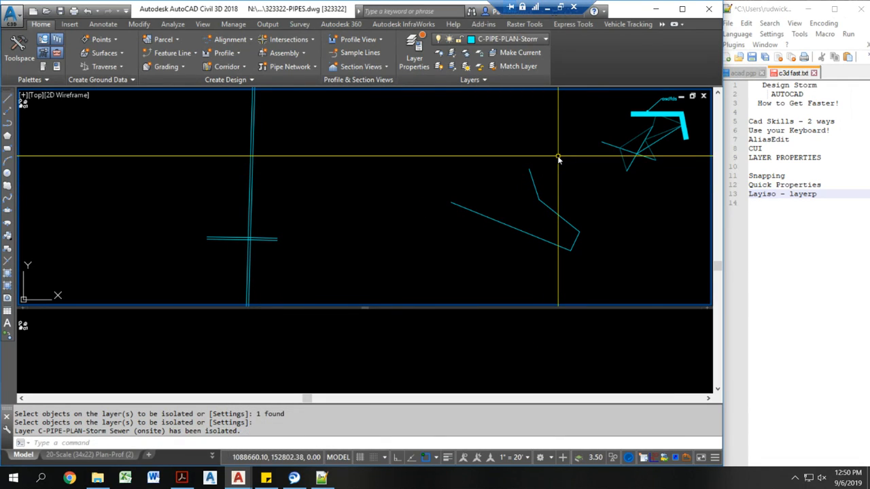
middle_click(555, 182)
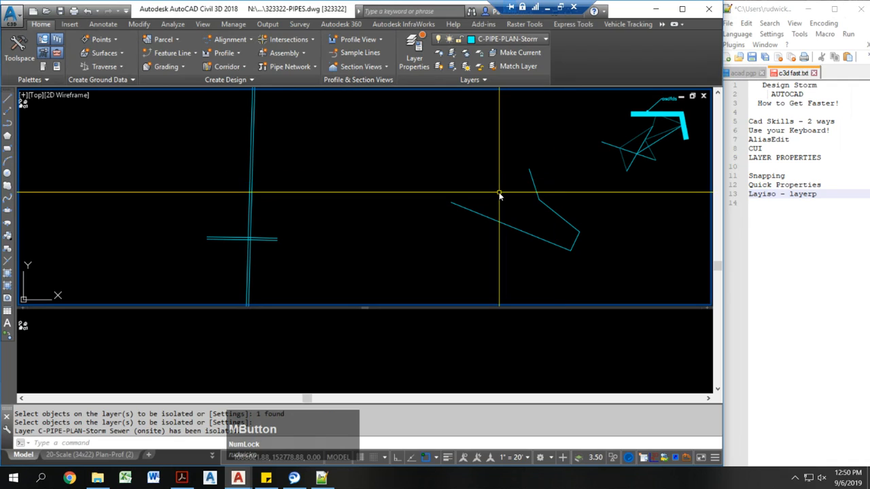
scroll(503, 201, "down", 3)
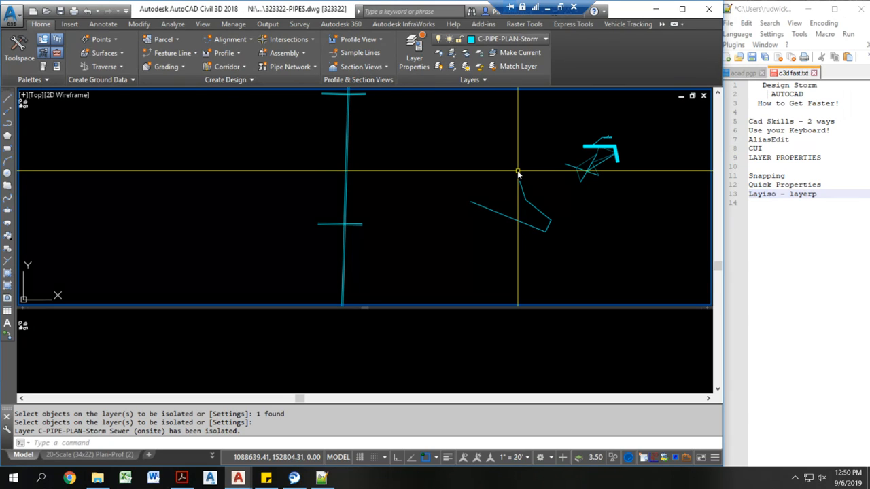
Restore the saved layer state named Design.
left_click(508, 82)
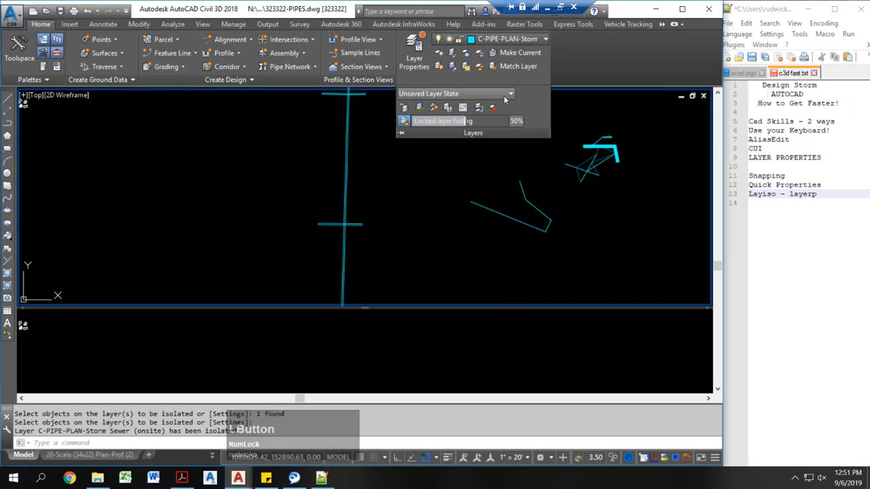
left_click(511, 94)
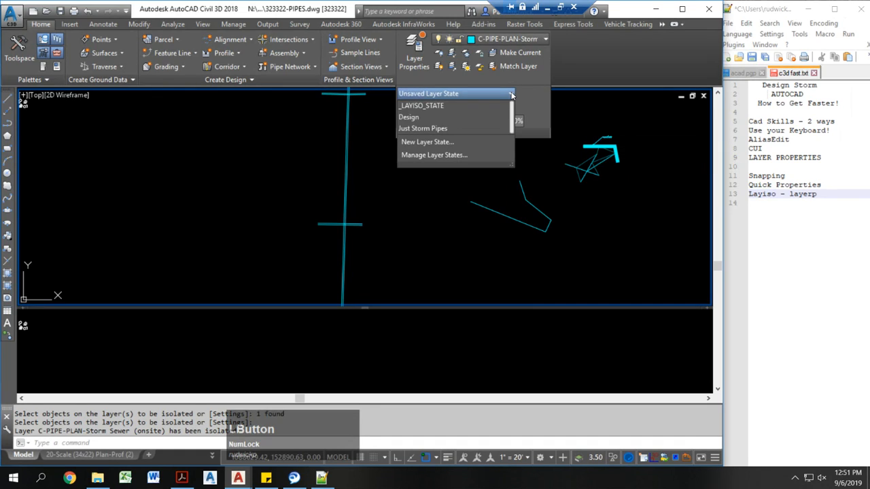
left_click(521, 91)
left_click(499, 97)
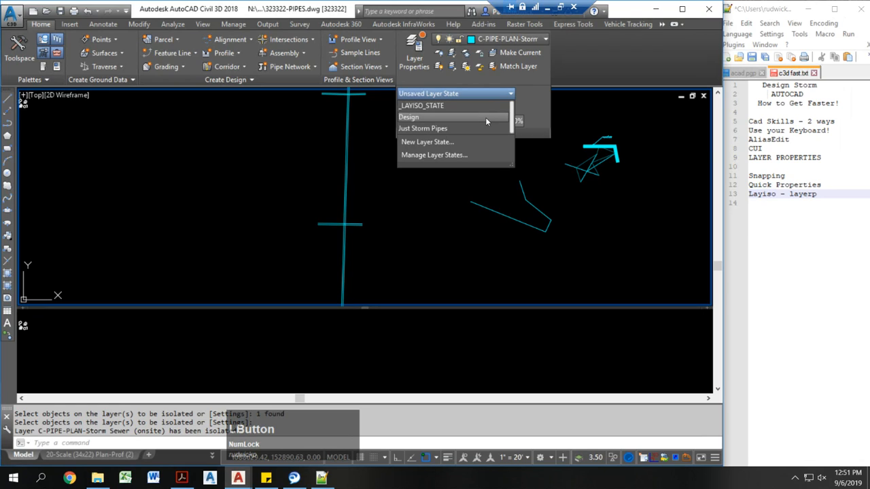
left_click(515, 121)
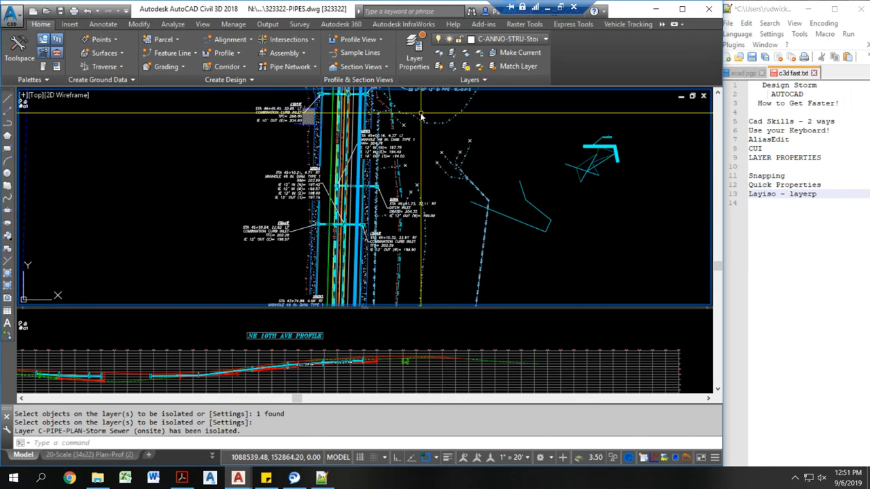
Review the saved layer states in the Layer States Manager and close it without changes.
left_click(472, 79)
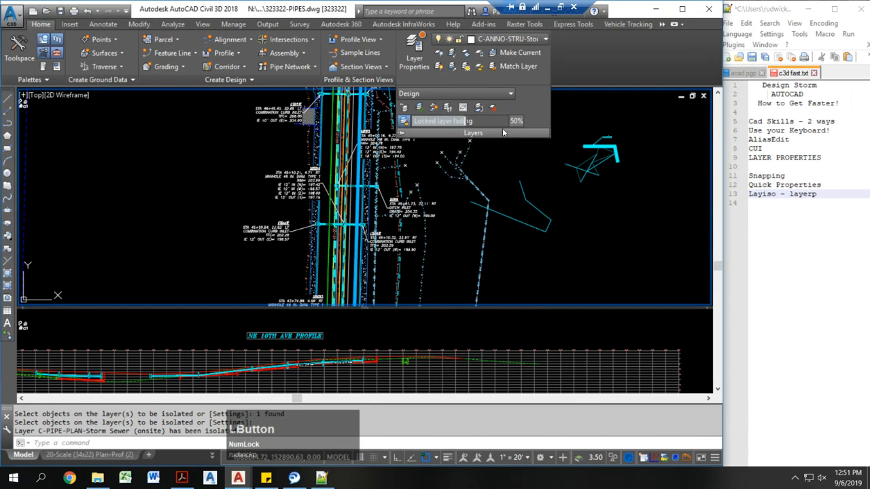
left_click(511, 94)
left_click(466, 156)
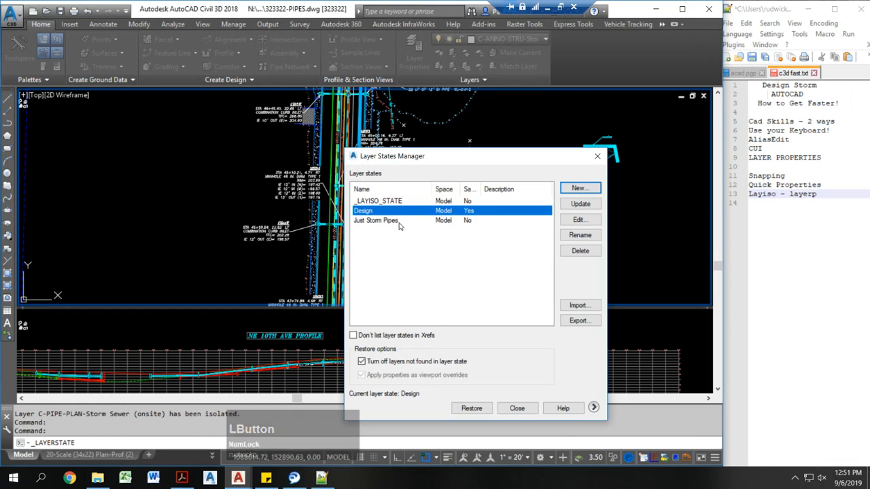
left_click(597, 158)
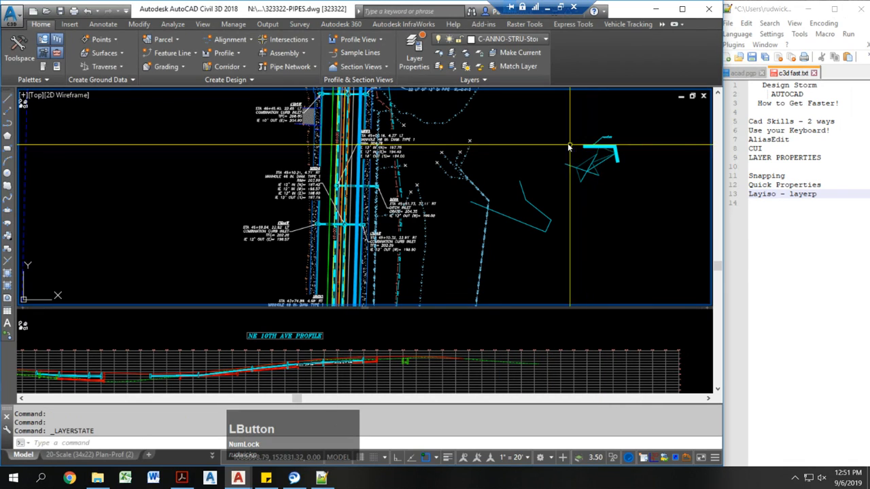
middle_click_drag(536, 132, 497, 205)
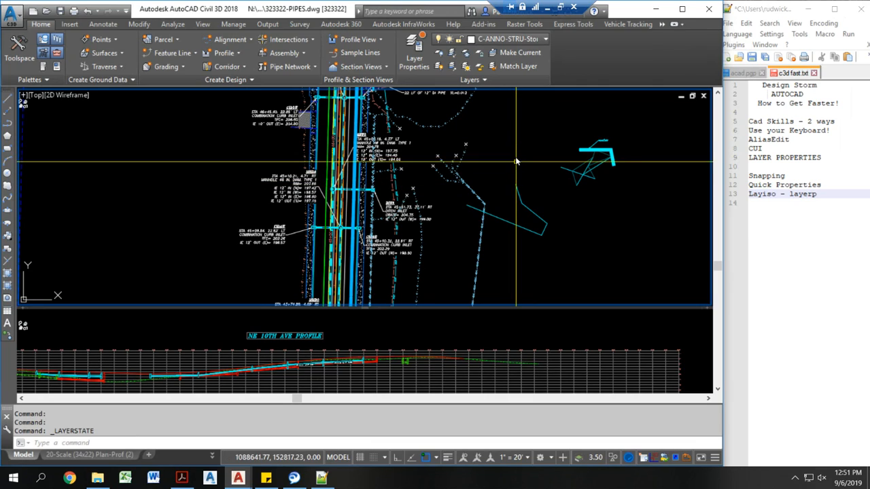
mouse_move(530, 157)
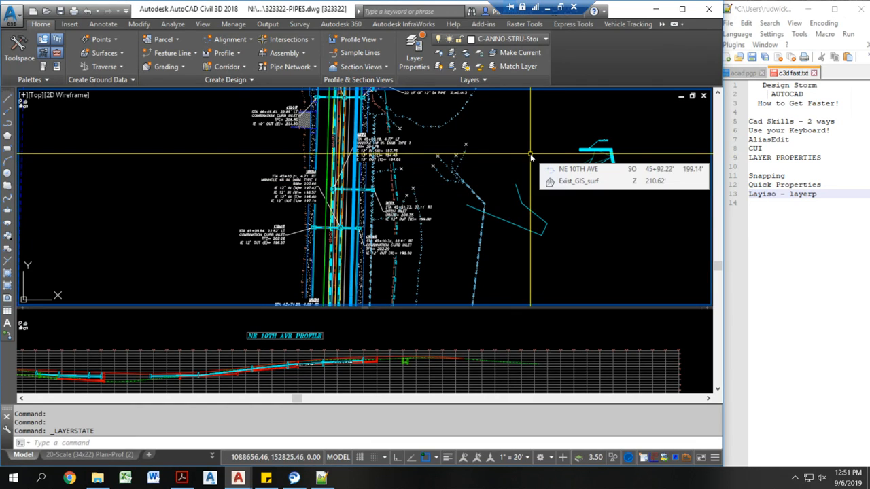